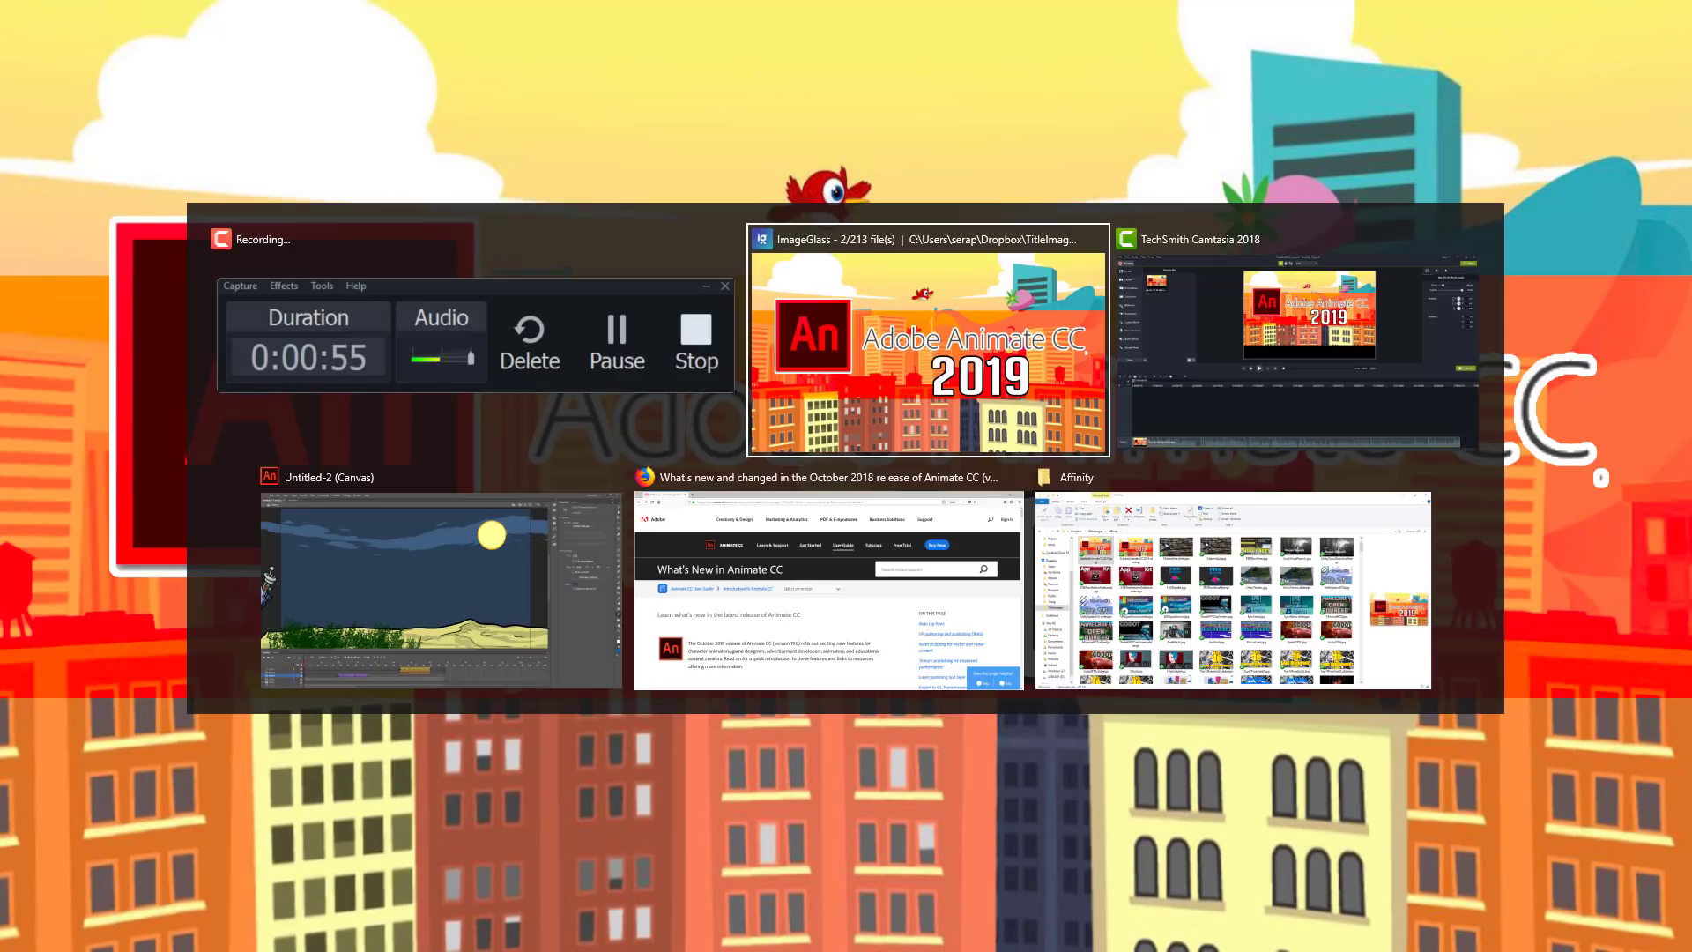
{"action": "key", "text": "alt+Tab"}
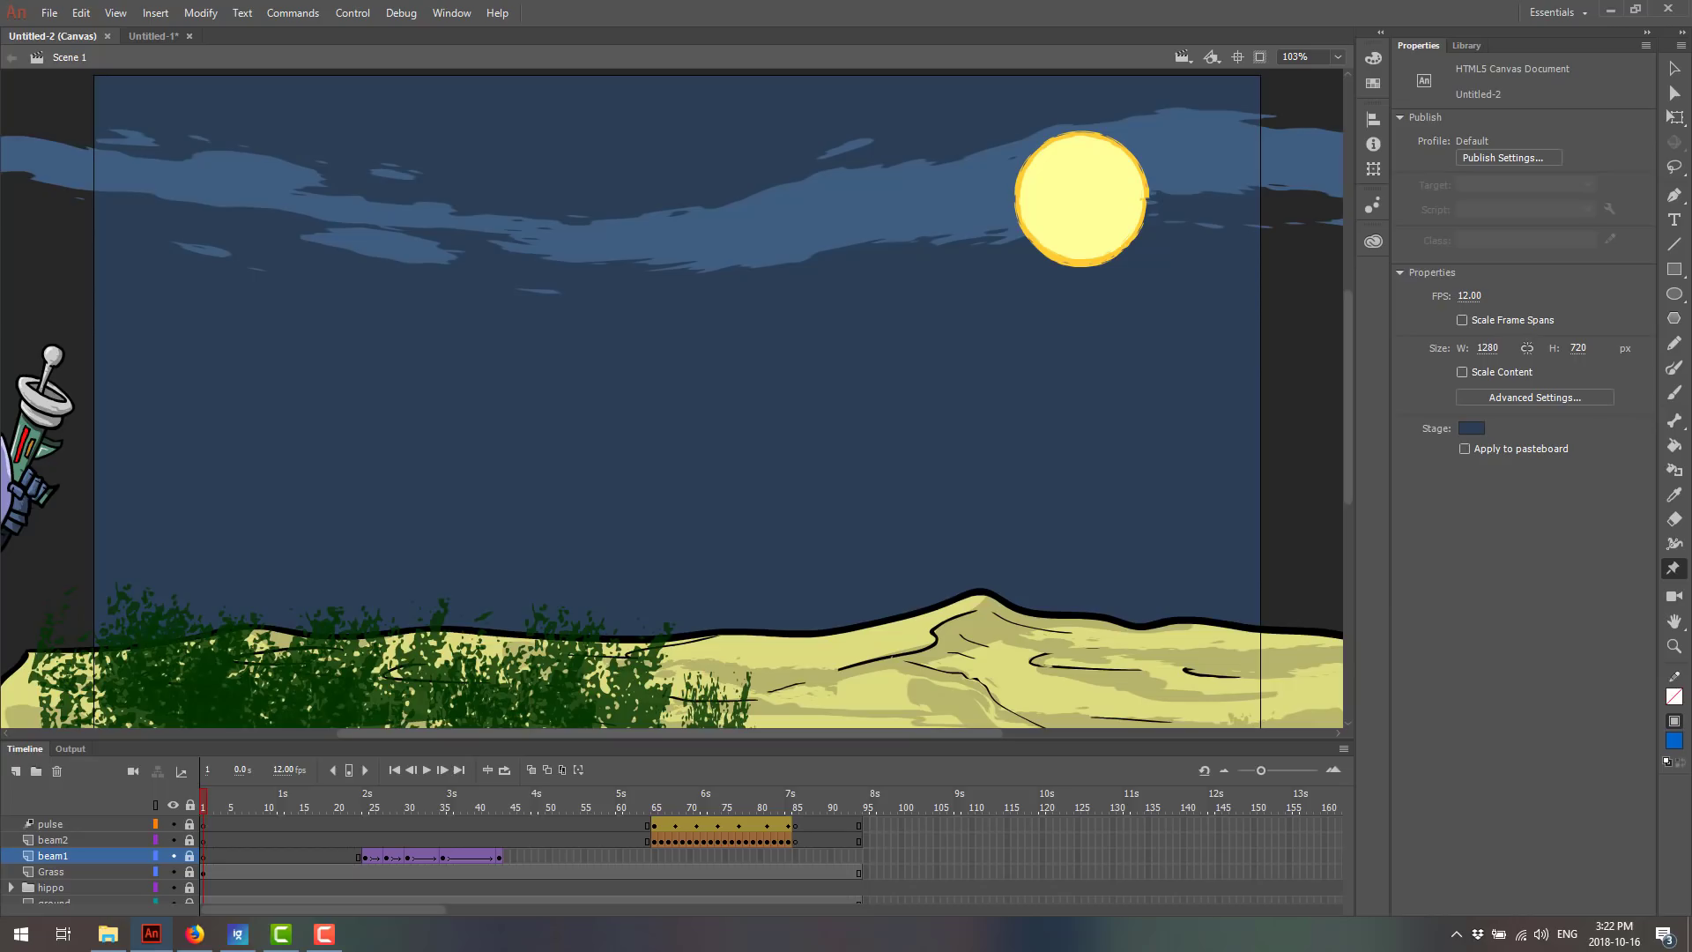
- Play the Untitled-2 timeline to show the hippo holding two ray guns
{"action": "left_click", "coordinate": [429, 770]}
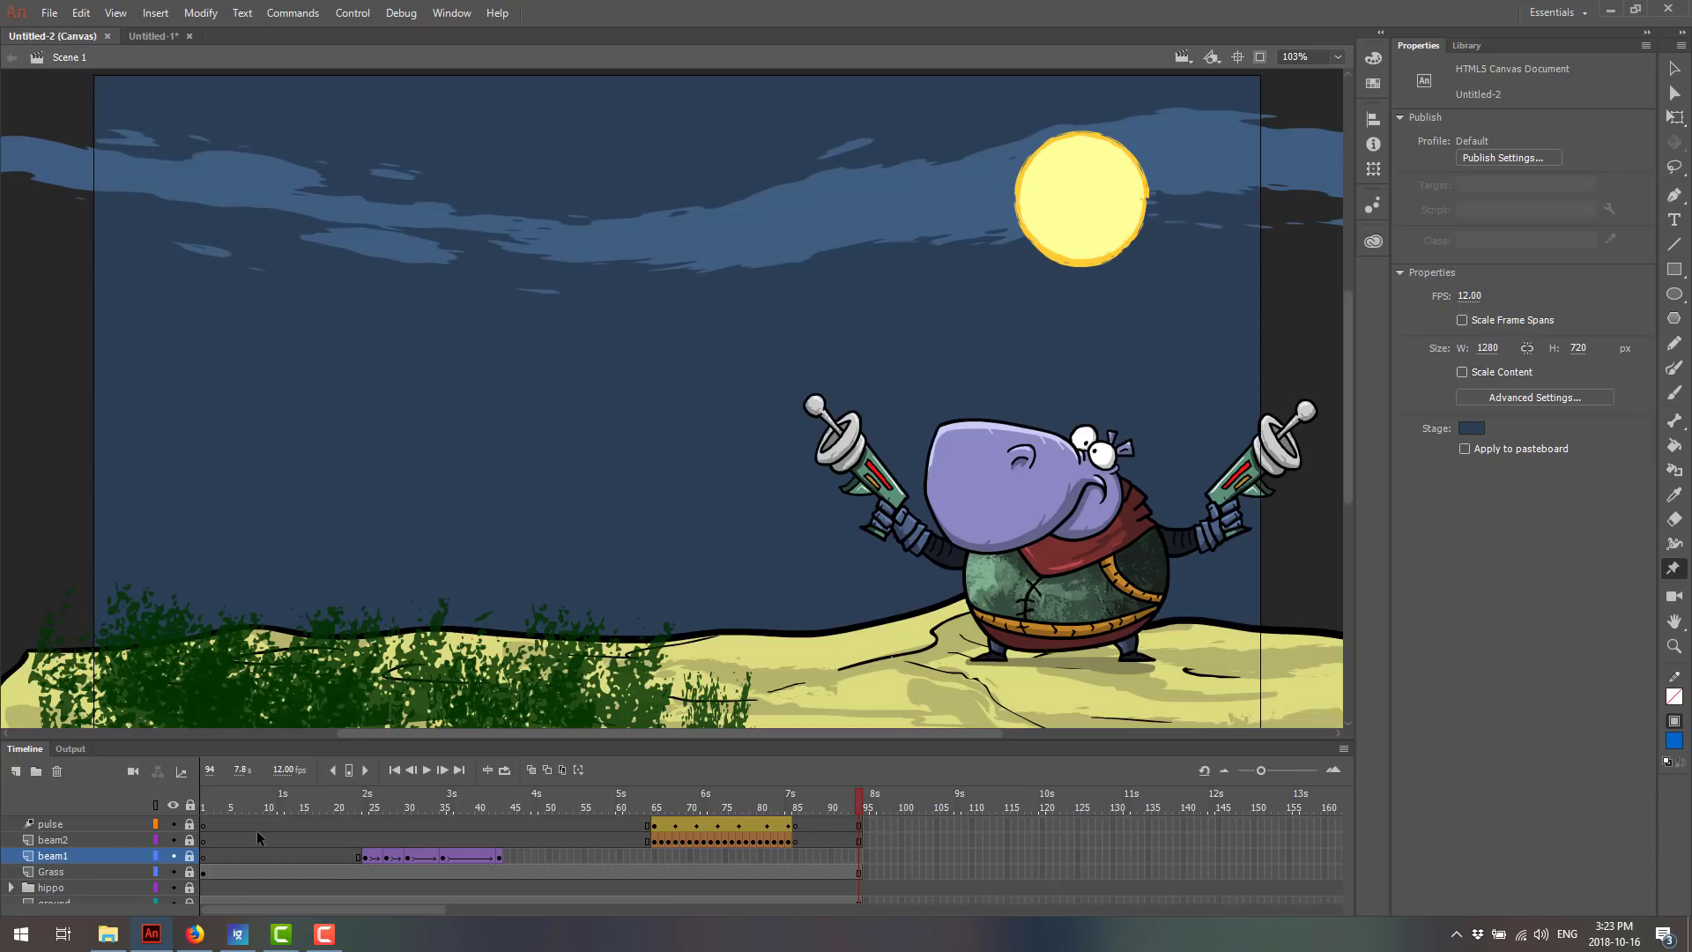
- Replay the hippo animation from frame 1, then switch to the Untitled-1 gull document
{"action": "left_click", "coordinate": [393, 772]}
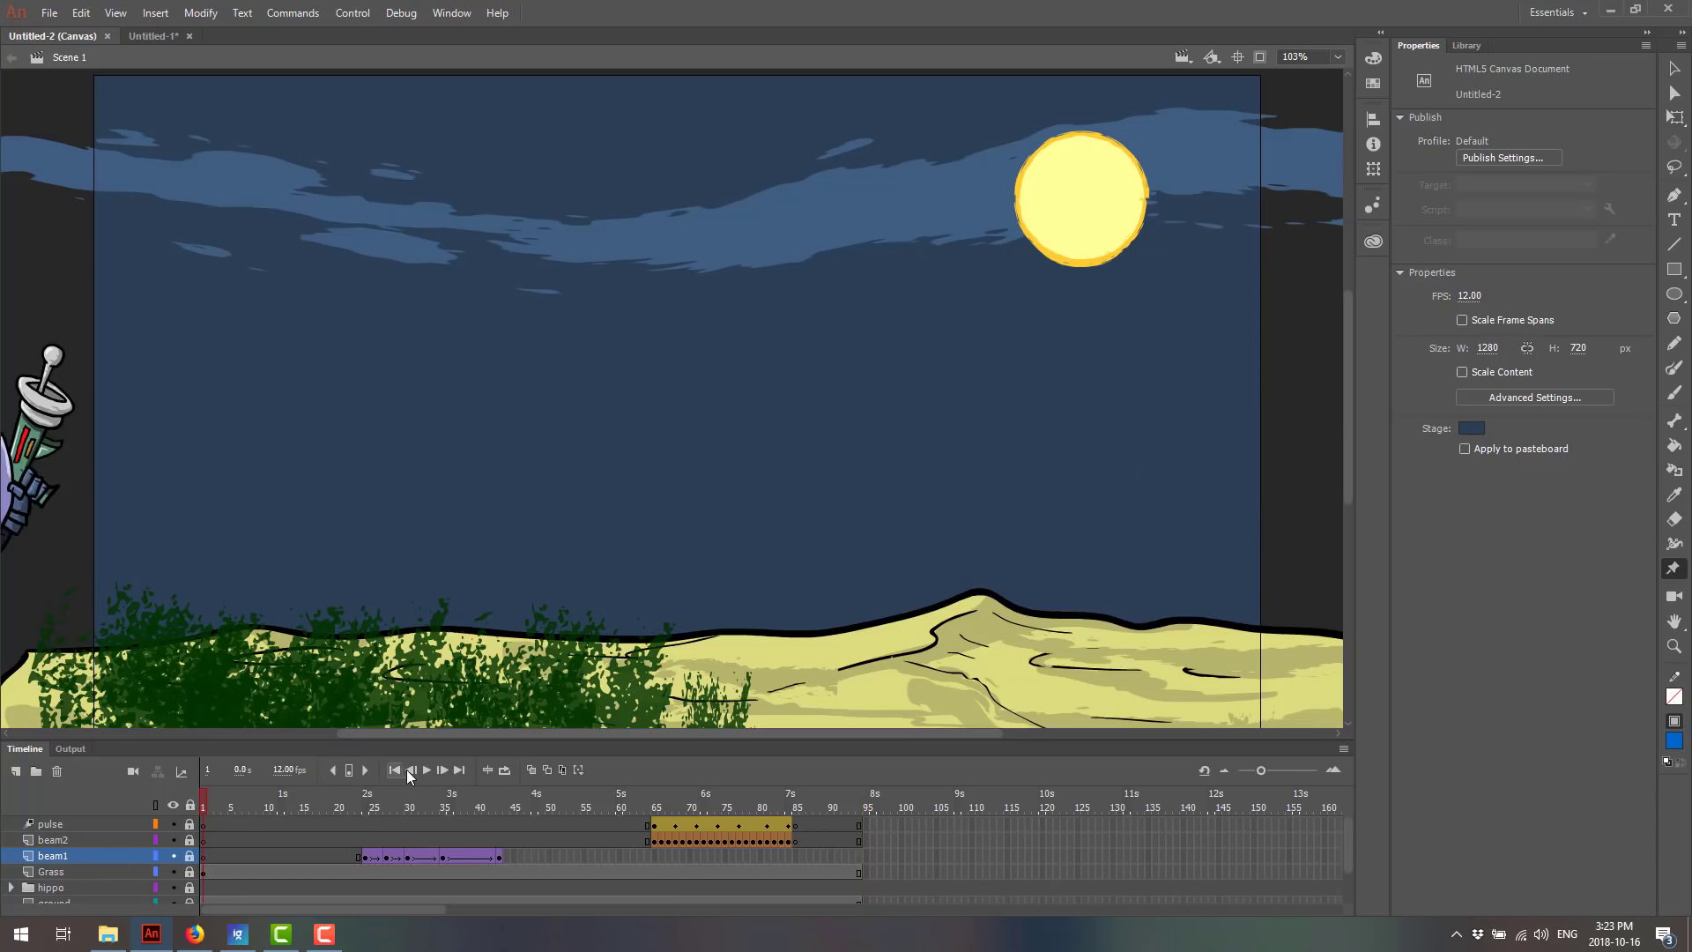
{"action": "left_click", "coordinate": [426, 770]}
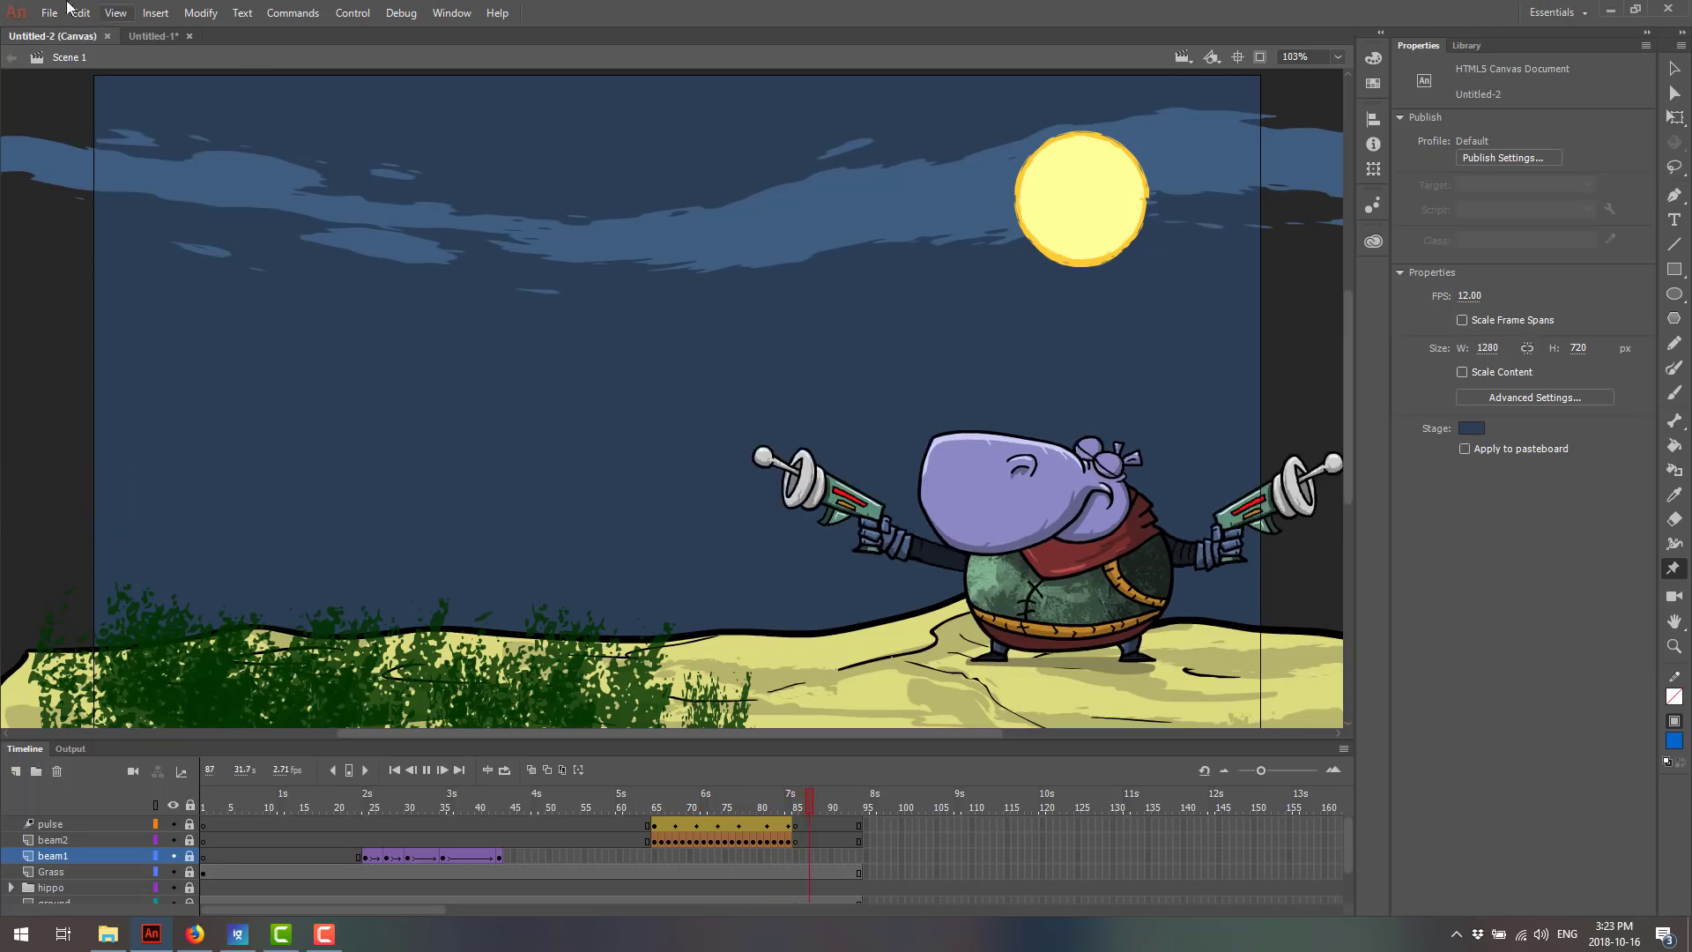
{"action": "left_click", "coordinate": [153, 36]}
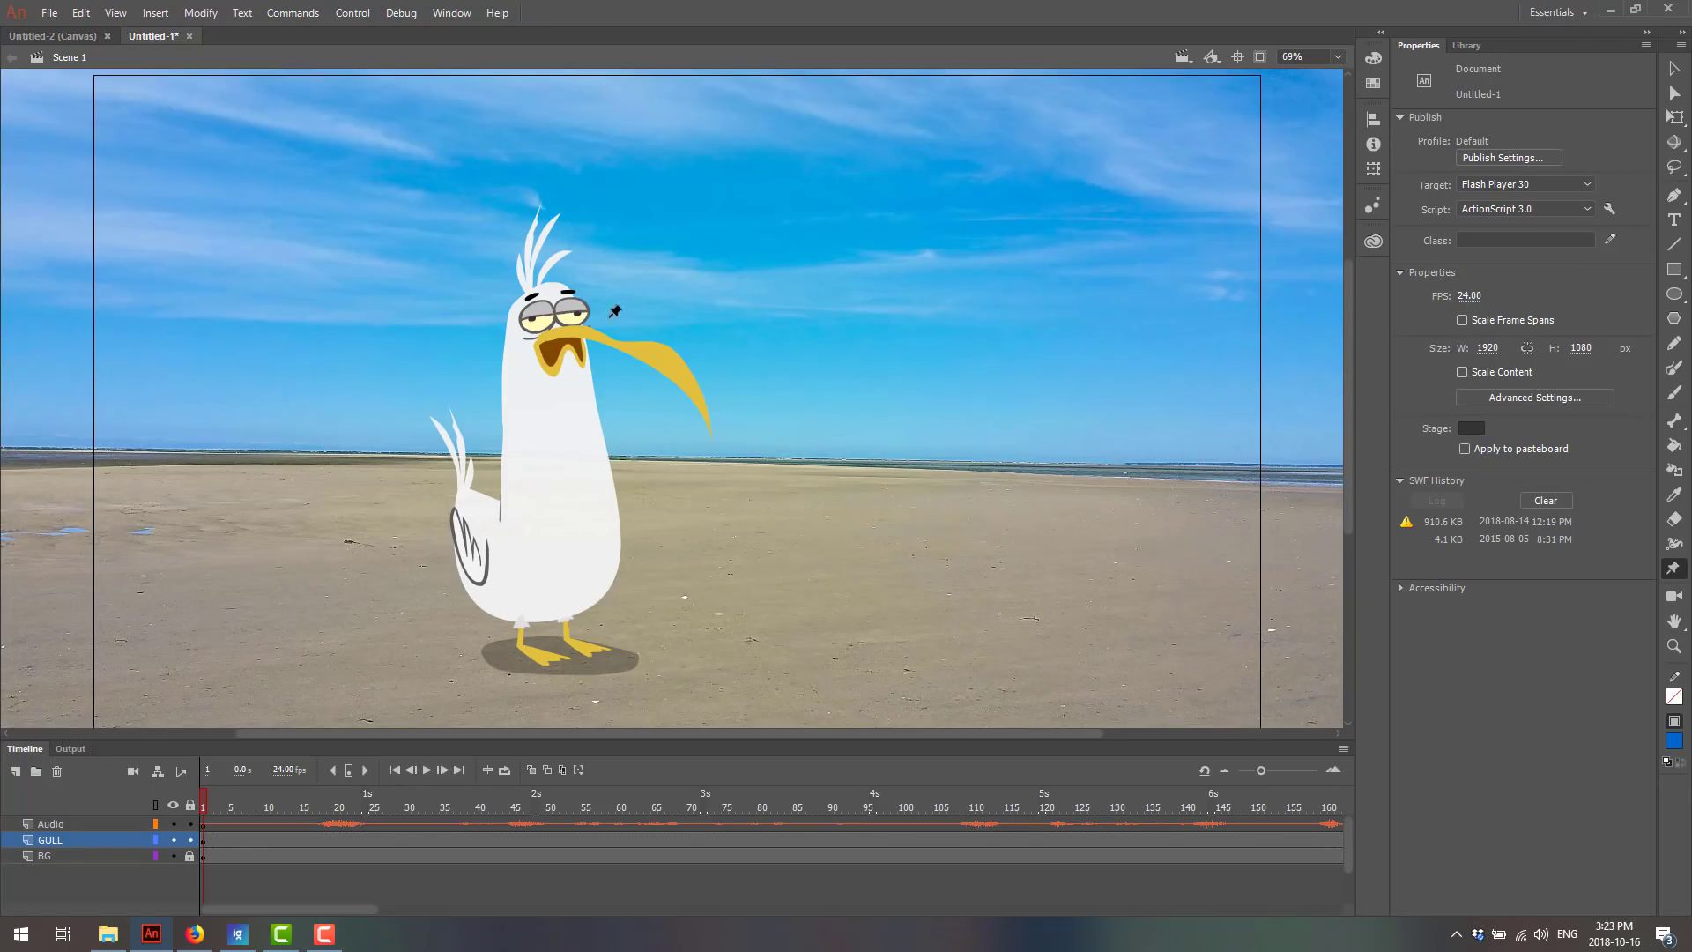
- Select the gull, play its audio animation, pause around frame 140, and reselect the gull
{"action": "left_click", "coordinate": [1673, 68]}
{"action": "left_click", "coordinate": [543, 490]}
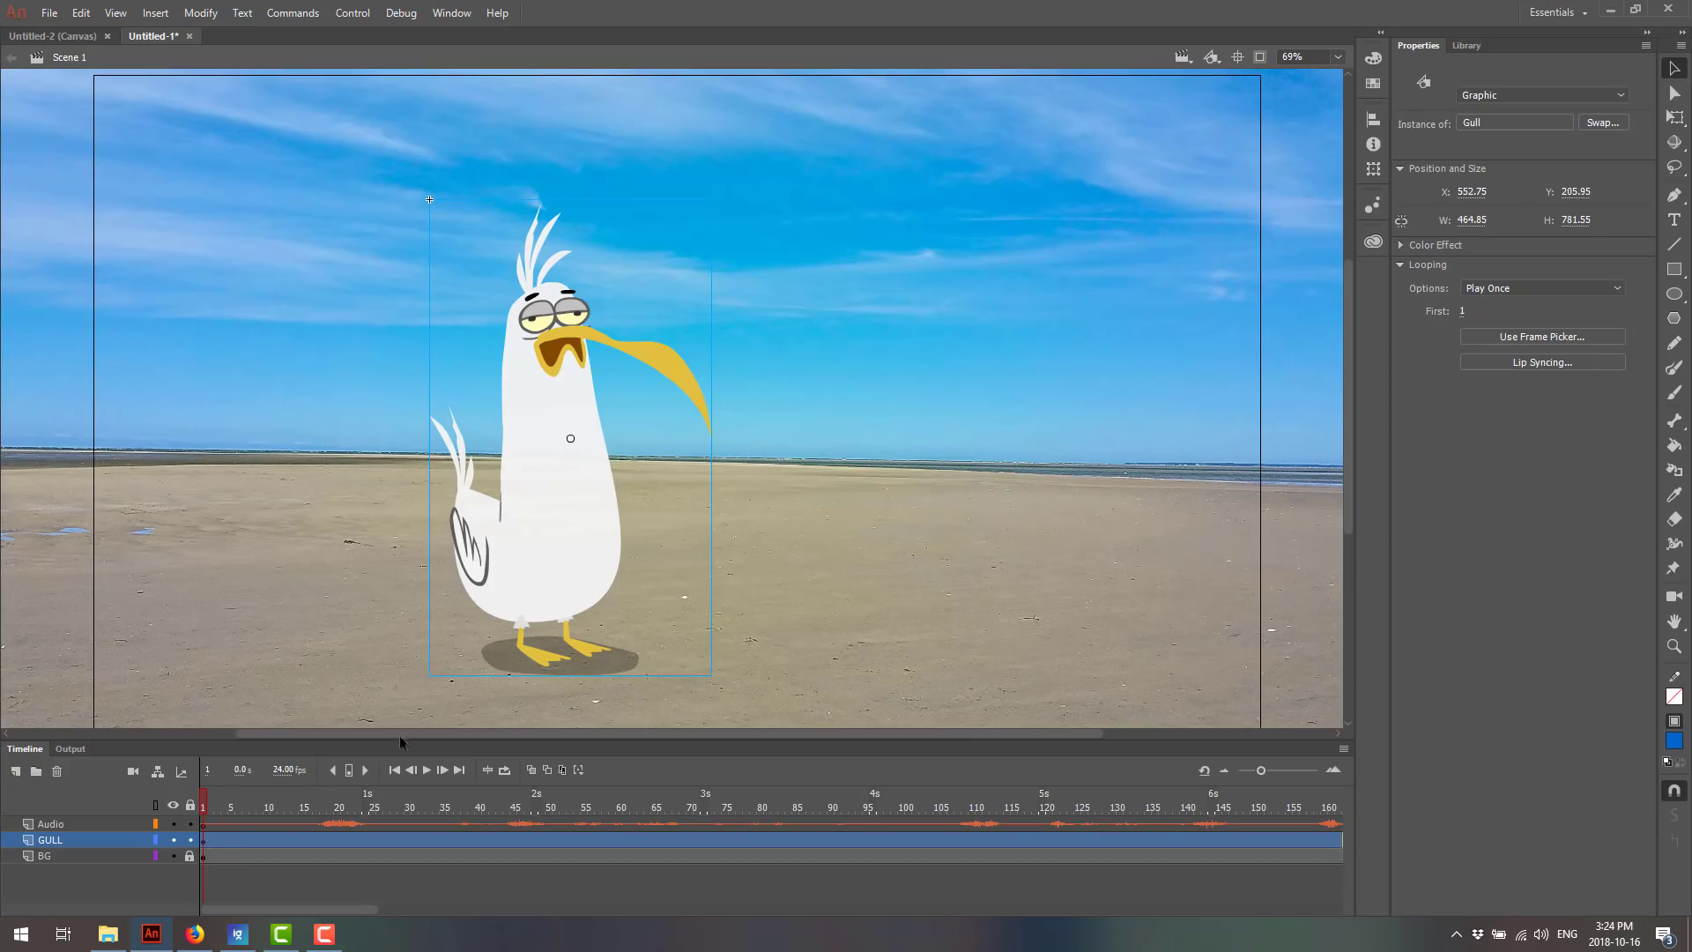
{"action": "left_click", "coordinate": [430, 769]}
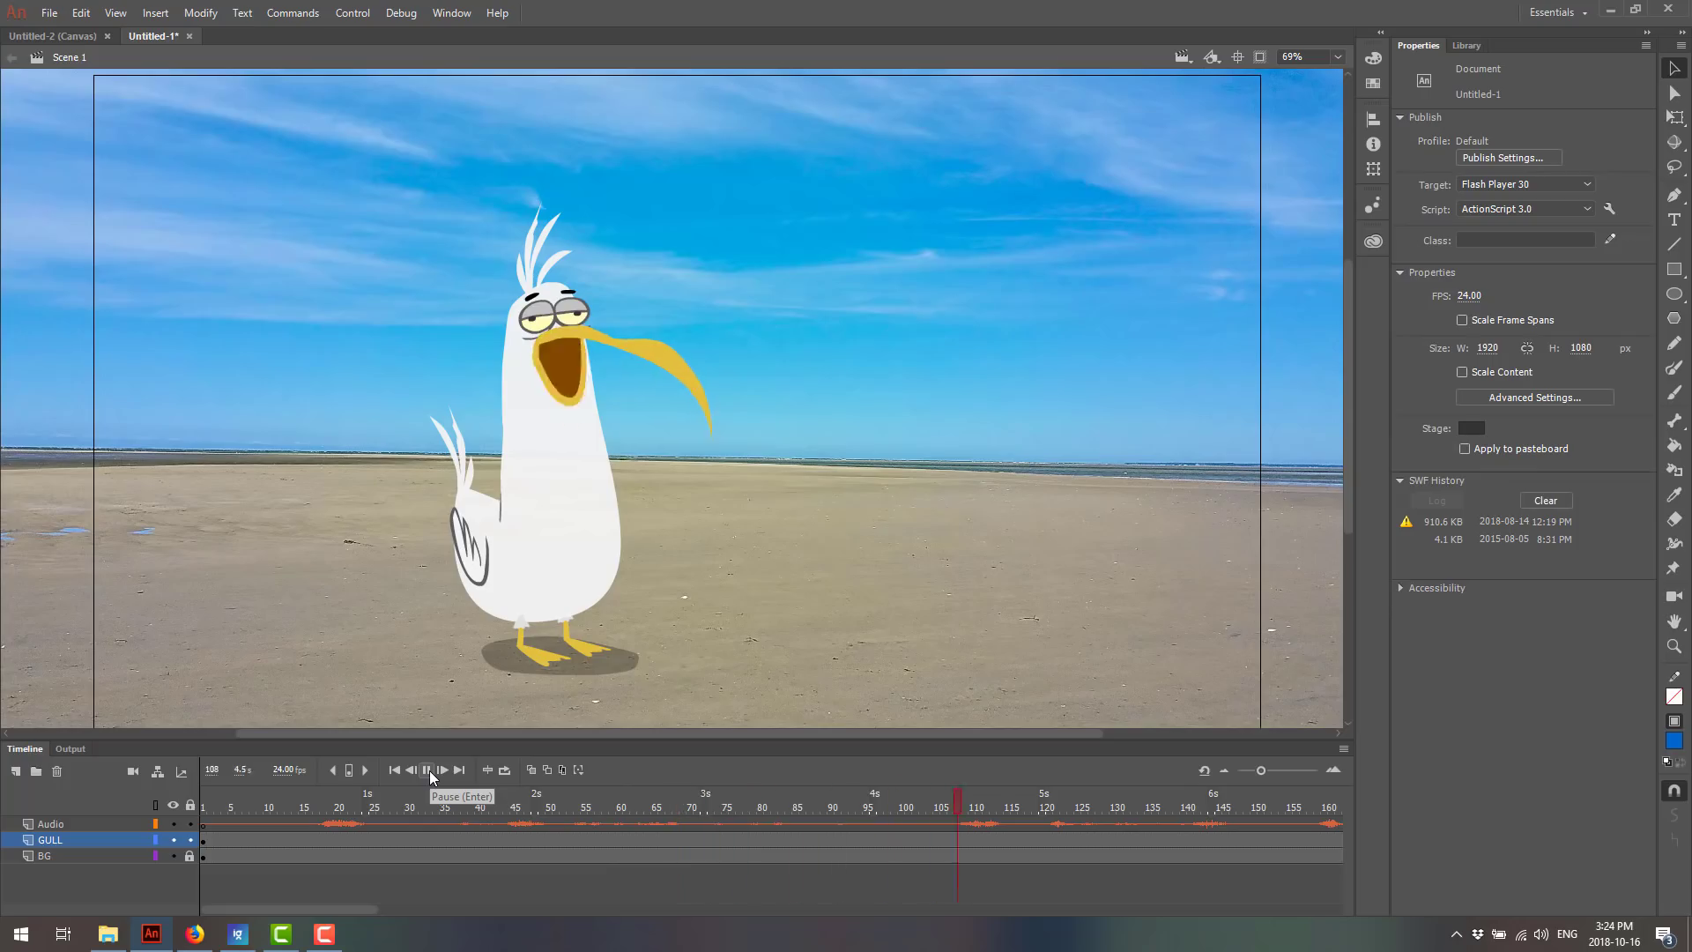
{"action": "left_click", "coordinate": [50, 839]}
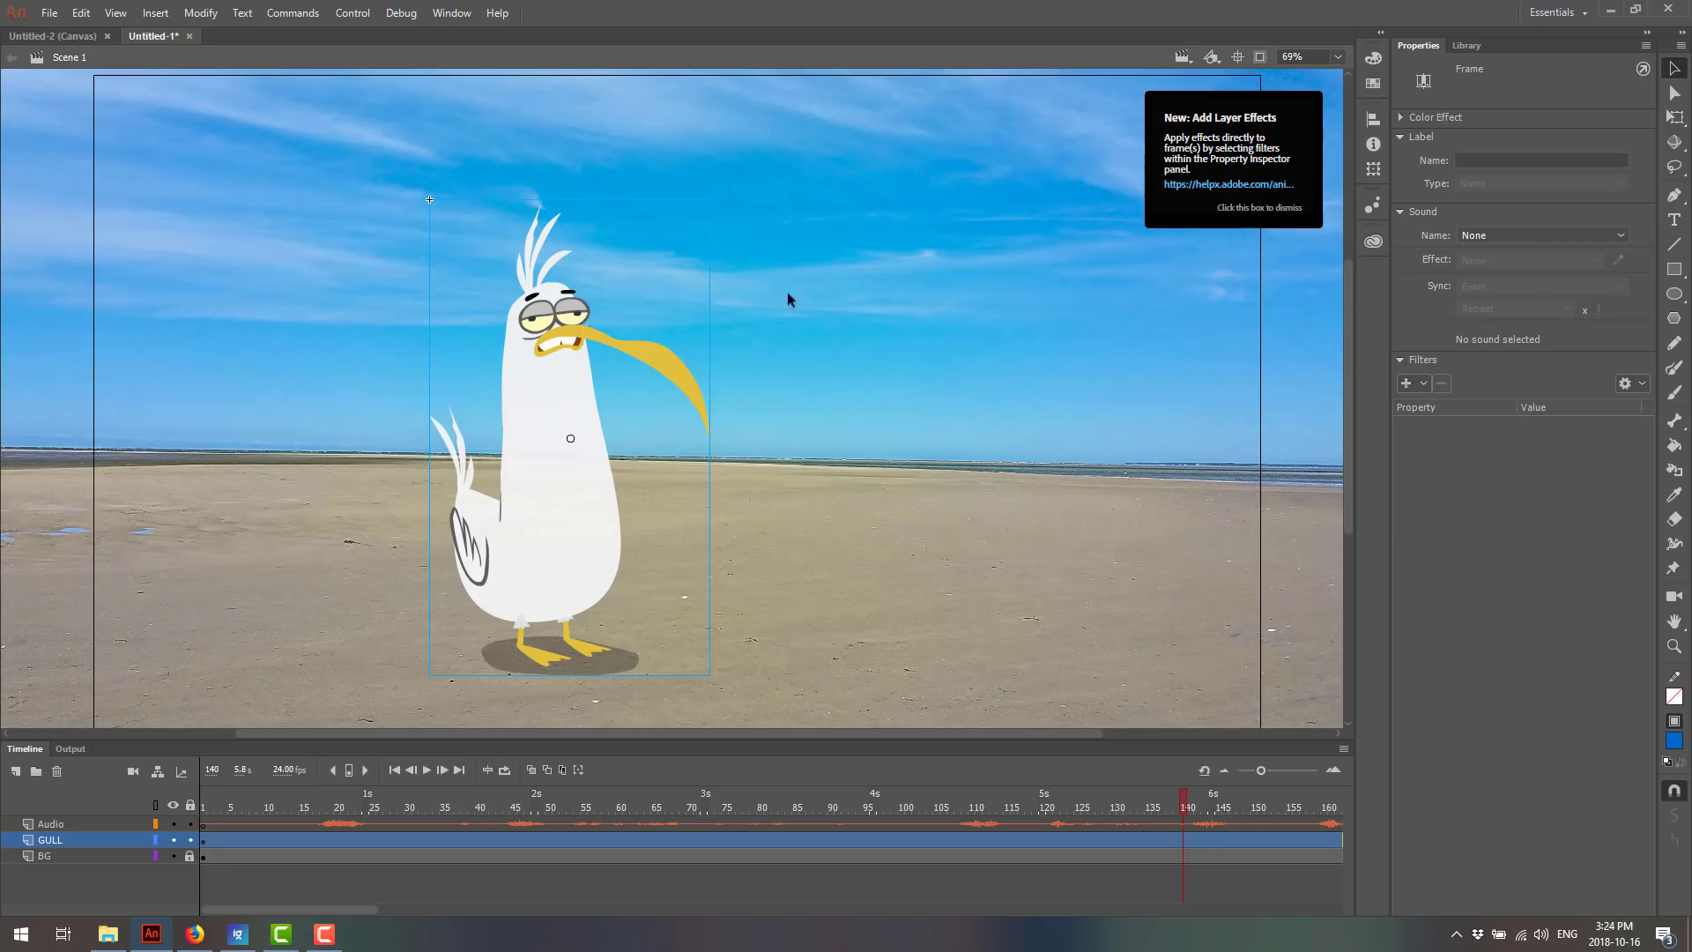
{"action": "left_click", "coordinate": [585, 468]}
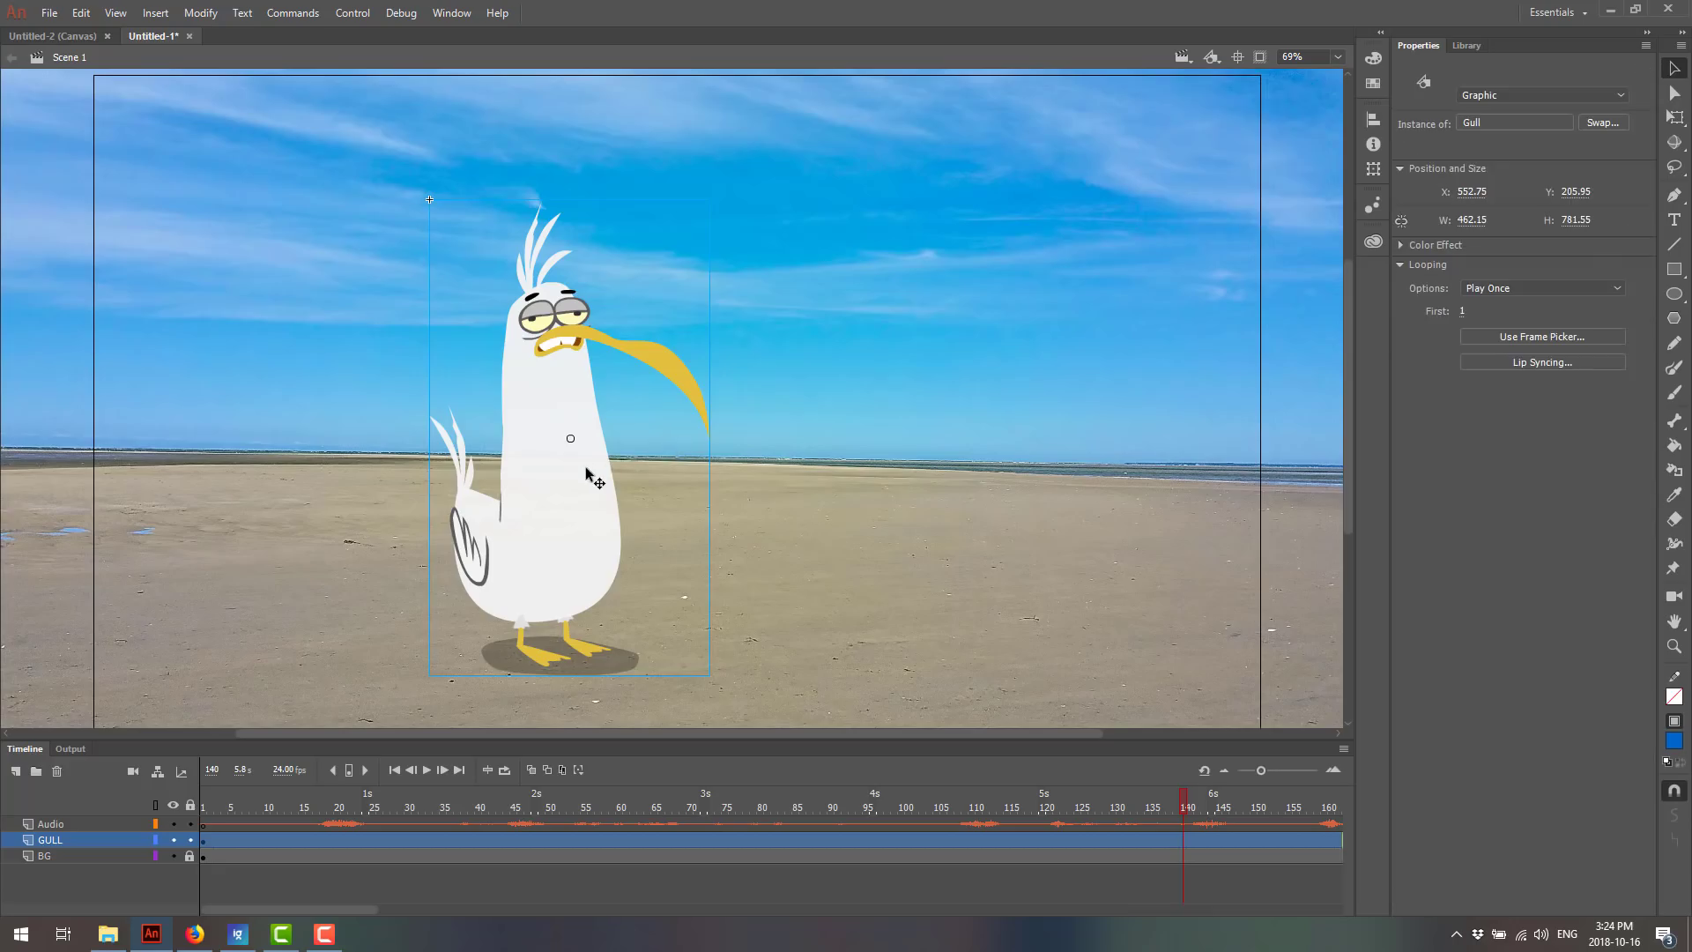
- Generate the Gull's lip sync from its visemes, synced to the Audio layer
{"action": "left_click", "coordinate": [1551, 361]}
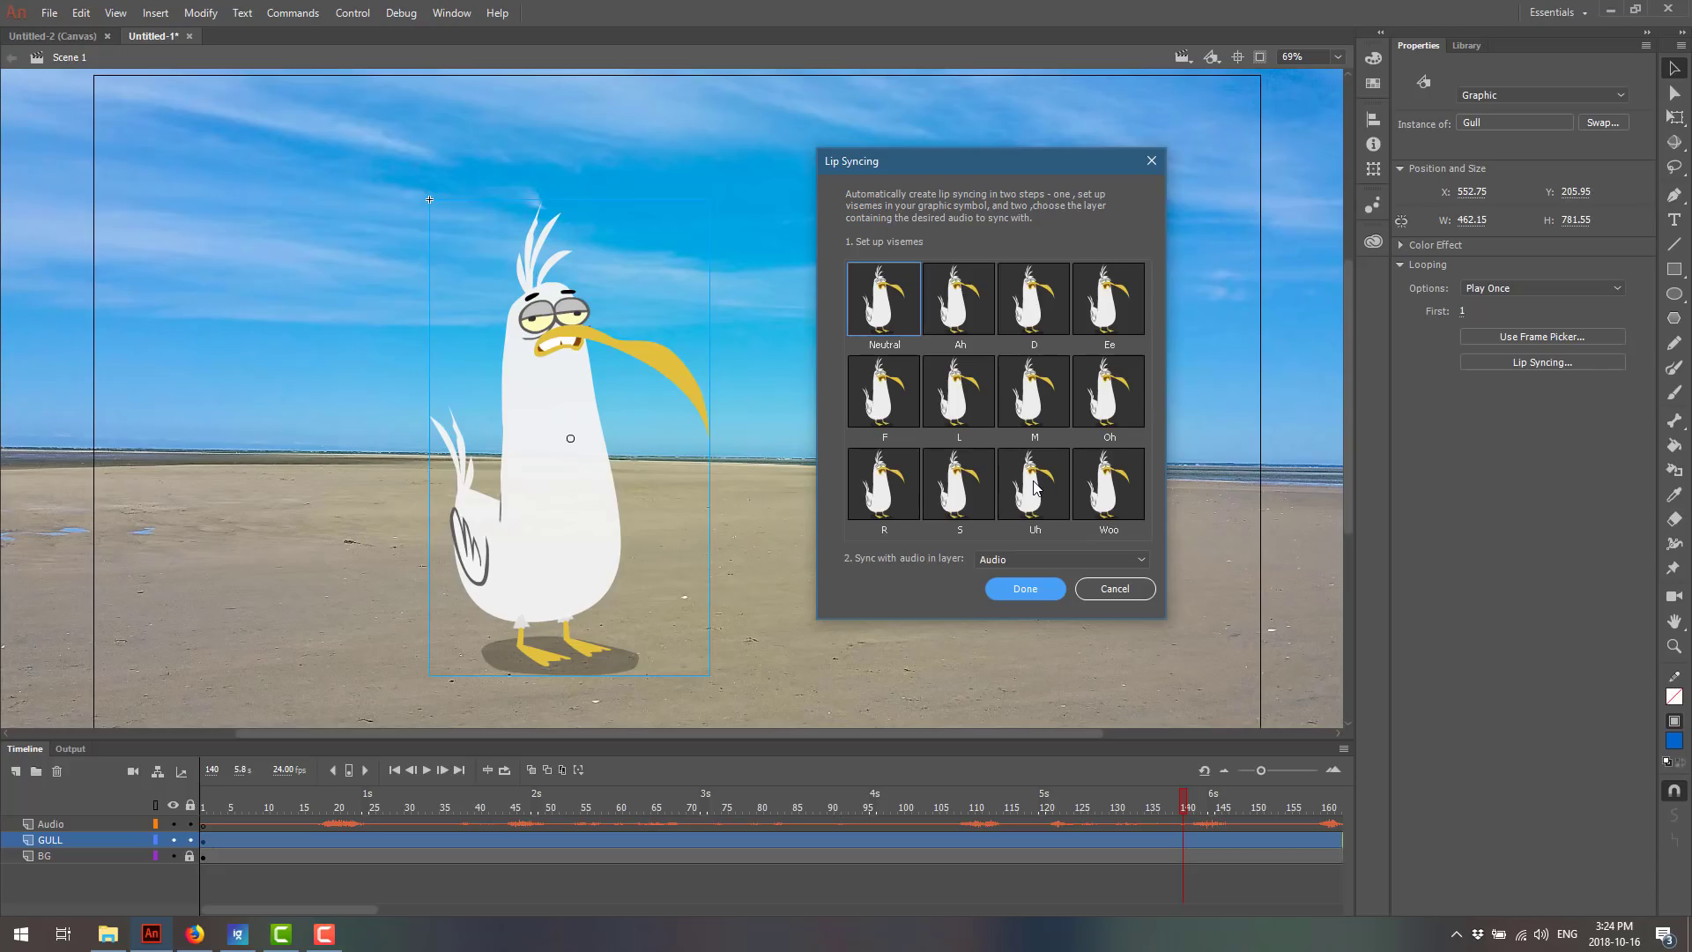
{"action": "left_click", "coordinate": [1022, 589]}
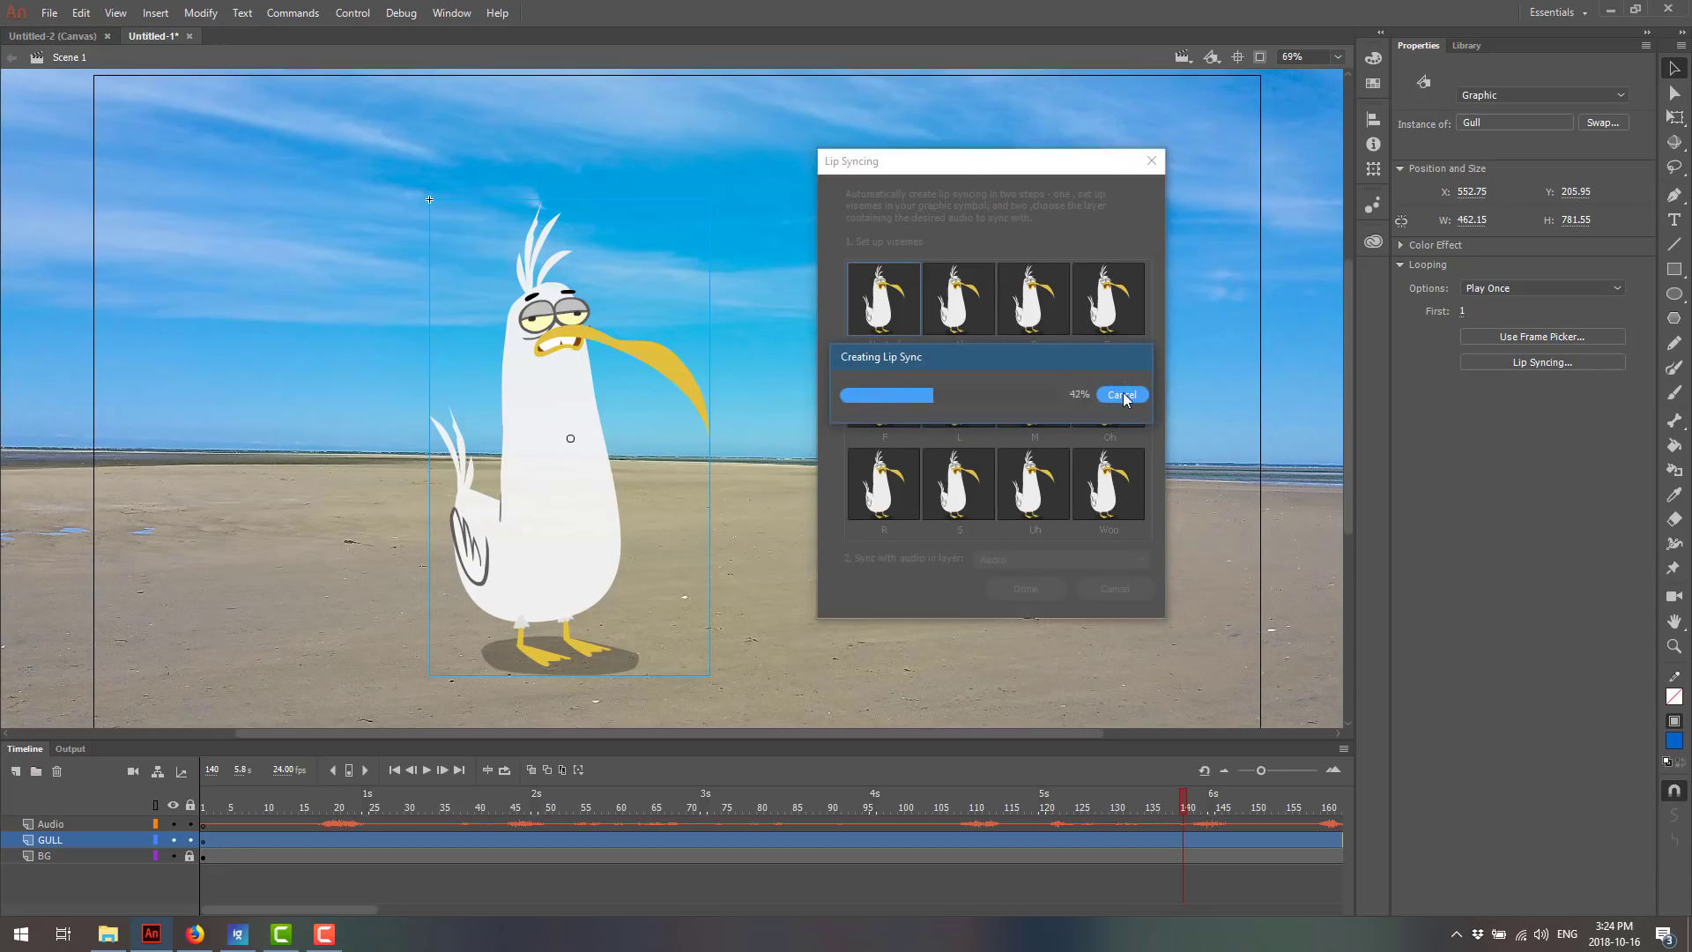
{"action": "left_click", "coordinate": [49, 13]}
- Start a new document and browse the Advanced, Web and Ads presets before returning to Character Animation
{"action": "left_click", "coordinate": [58, 29]}
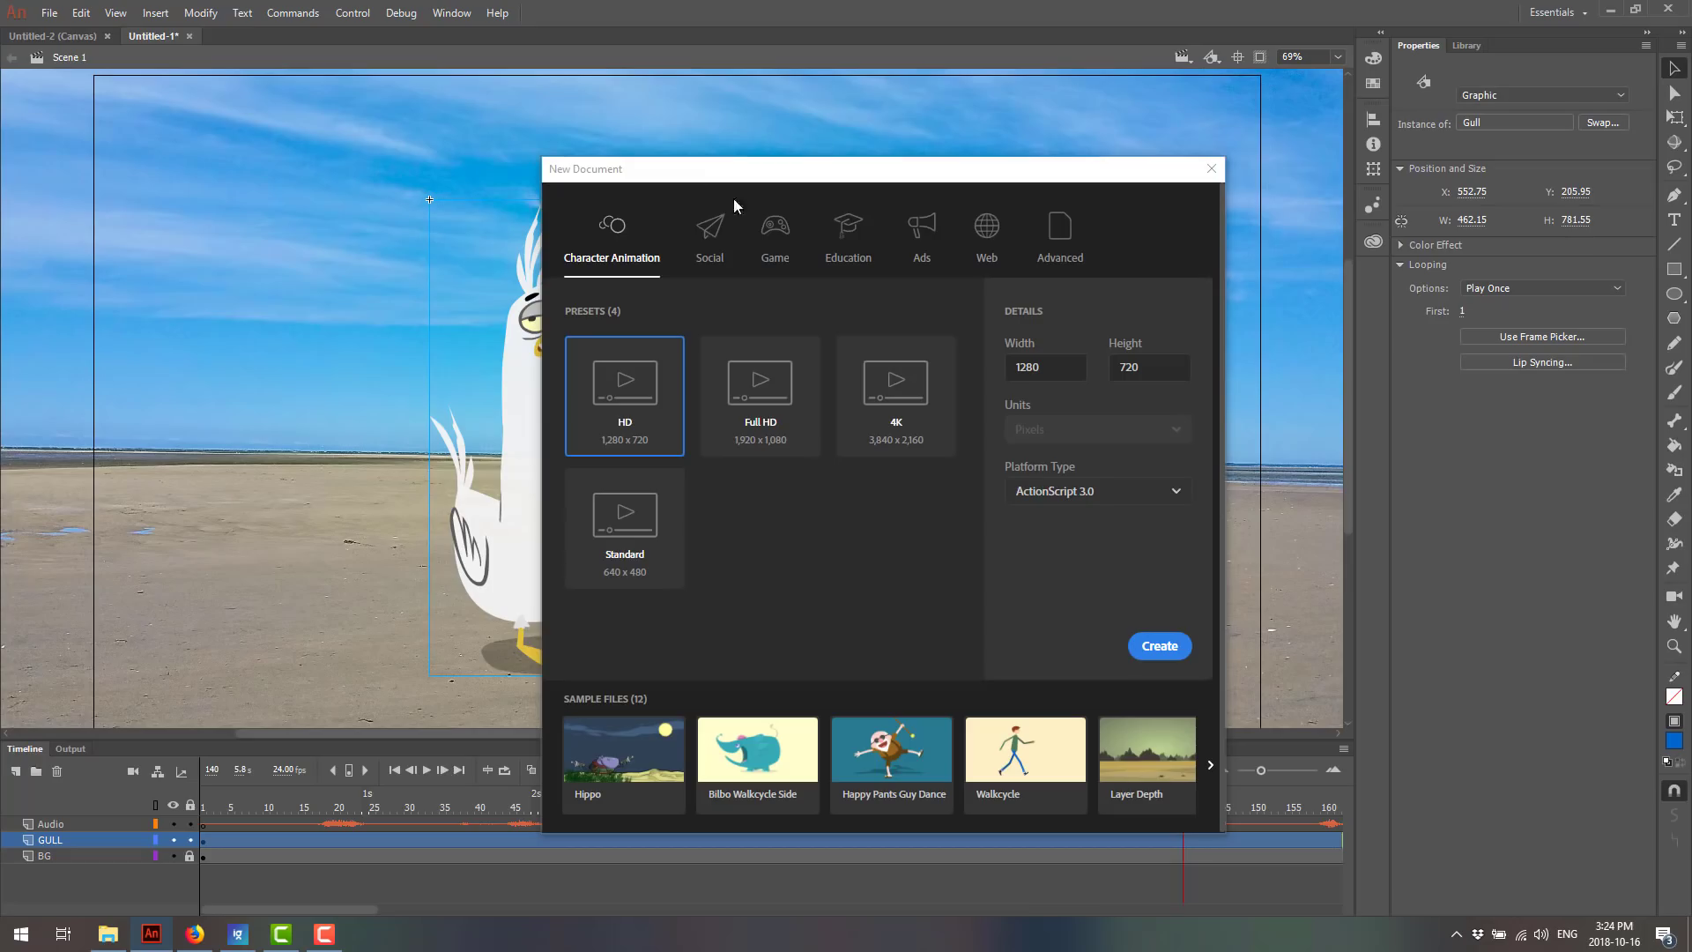
{"action": "left_click", "coordinate": [1051, 226]}
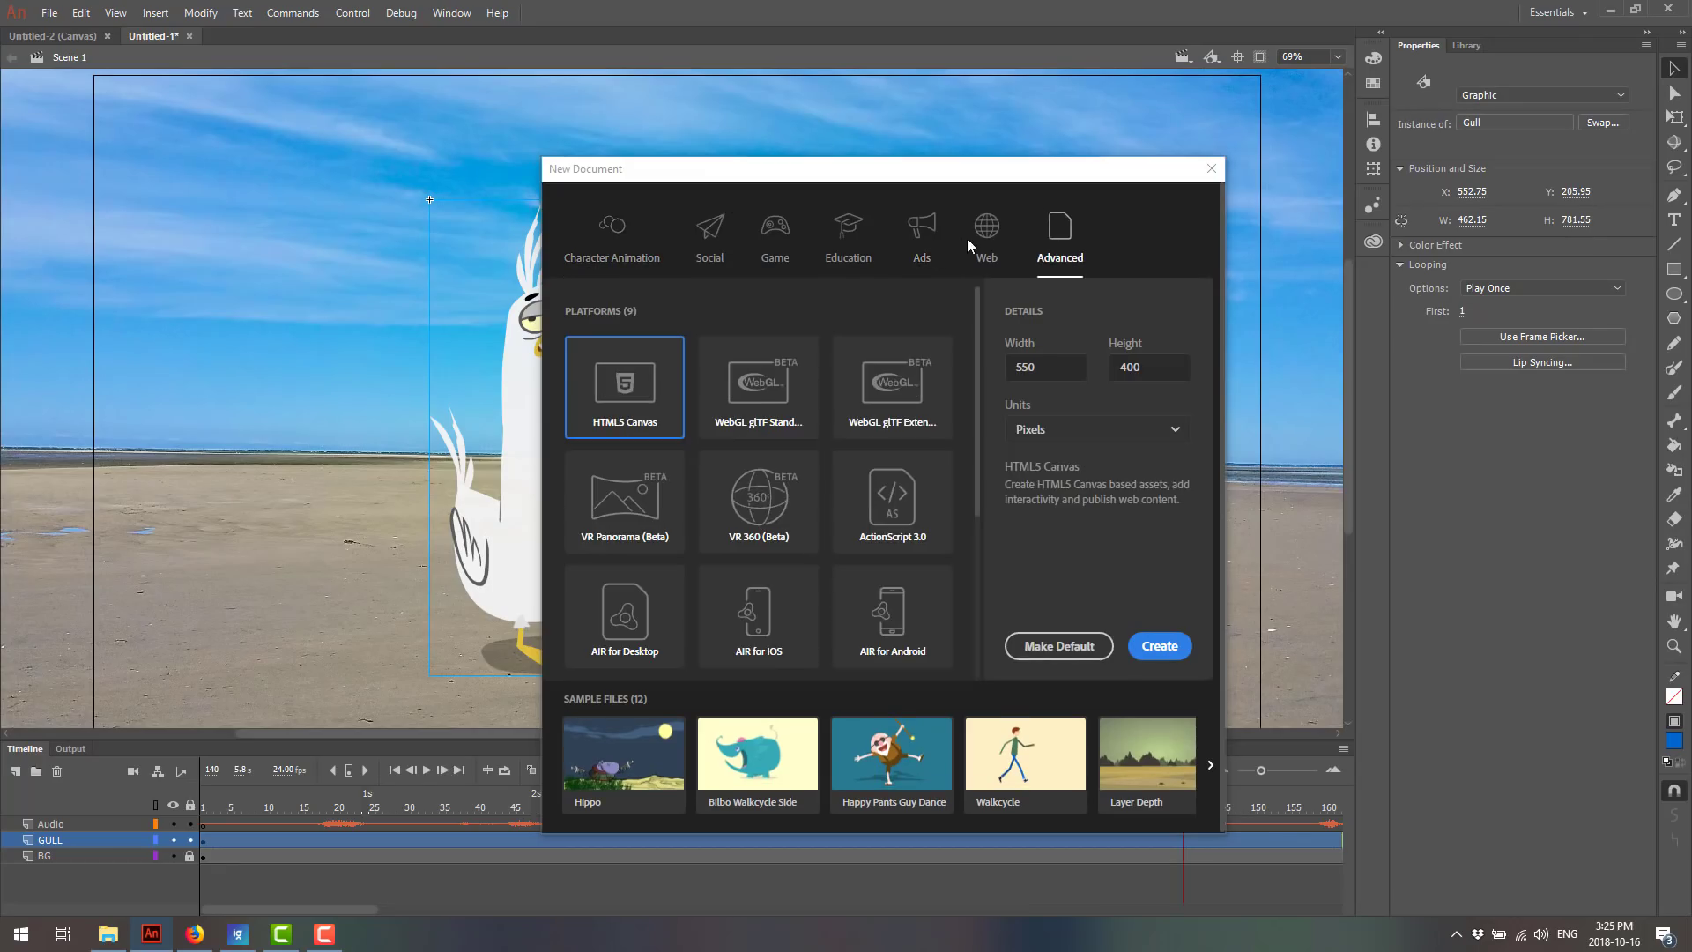
{"action": "left_click", "coordinate": [971, 234]}
{"action": "left_click", "coordinate": [921, 238]}
{"action": "left_click", "coordinate": [608, 230]}
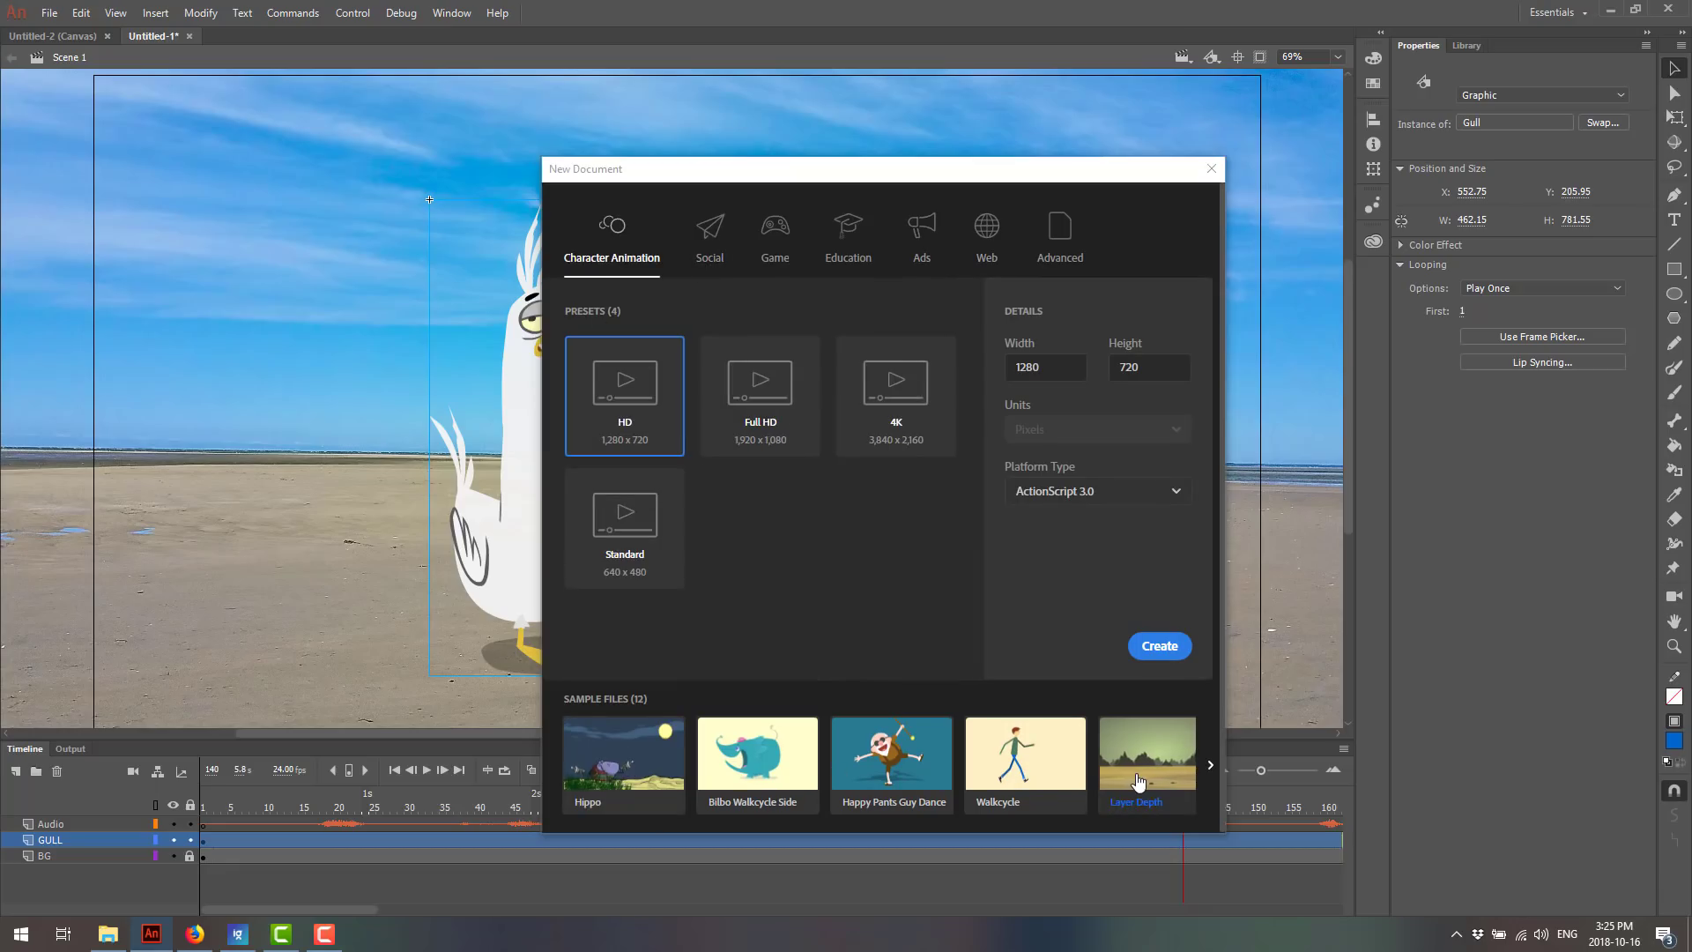
{"action": "left_click", "coordinate": [1213, 763]}
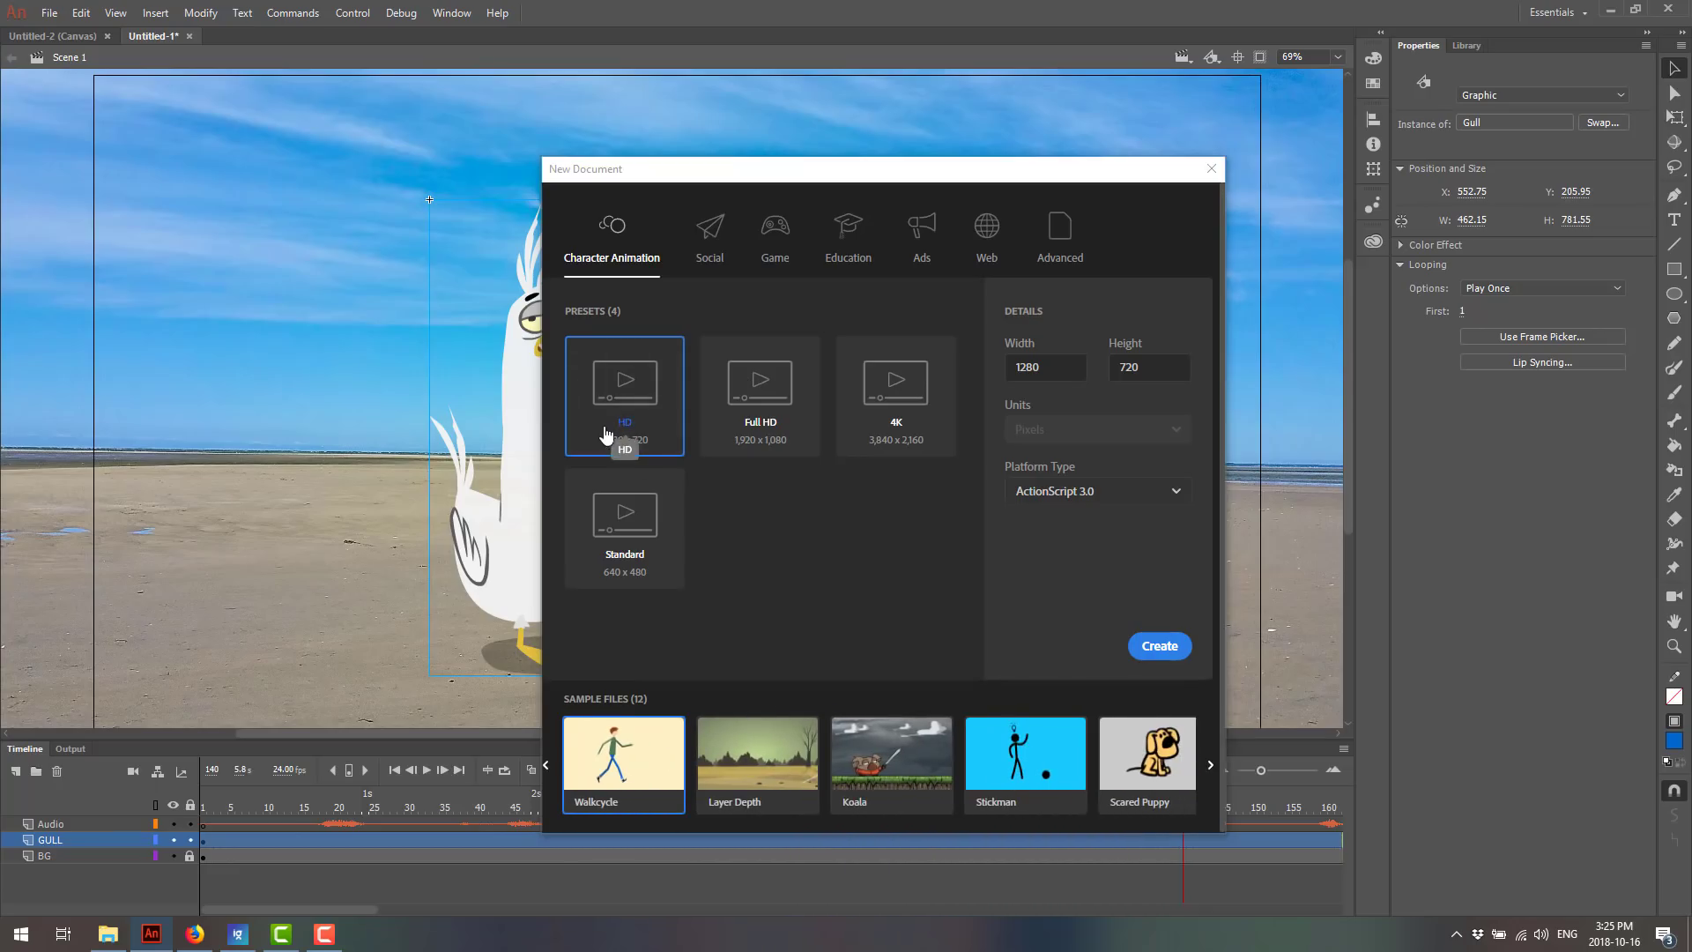
- Keep ActionScript 3.0 as the platform and create the 1280 × 720 HD document
{"action": "left_click", "coordinate": [1119, 499]}
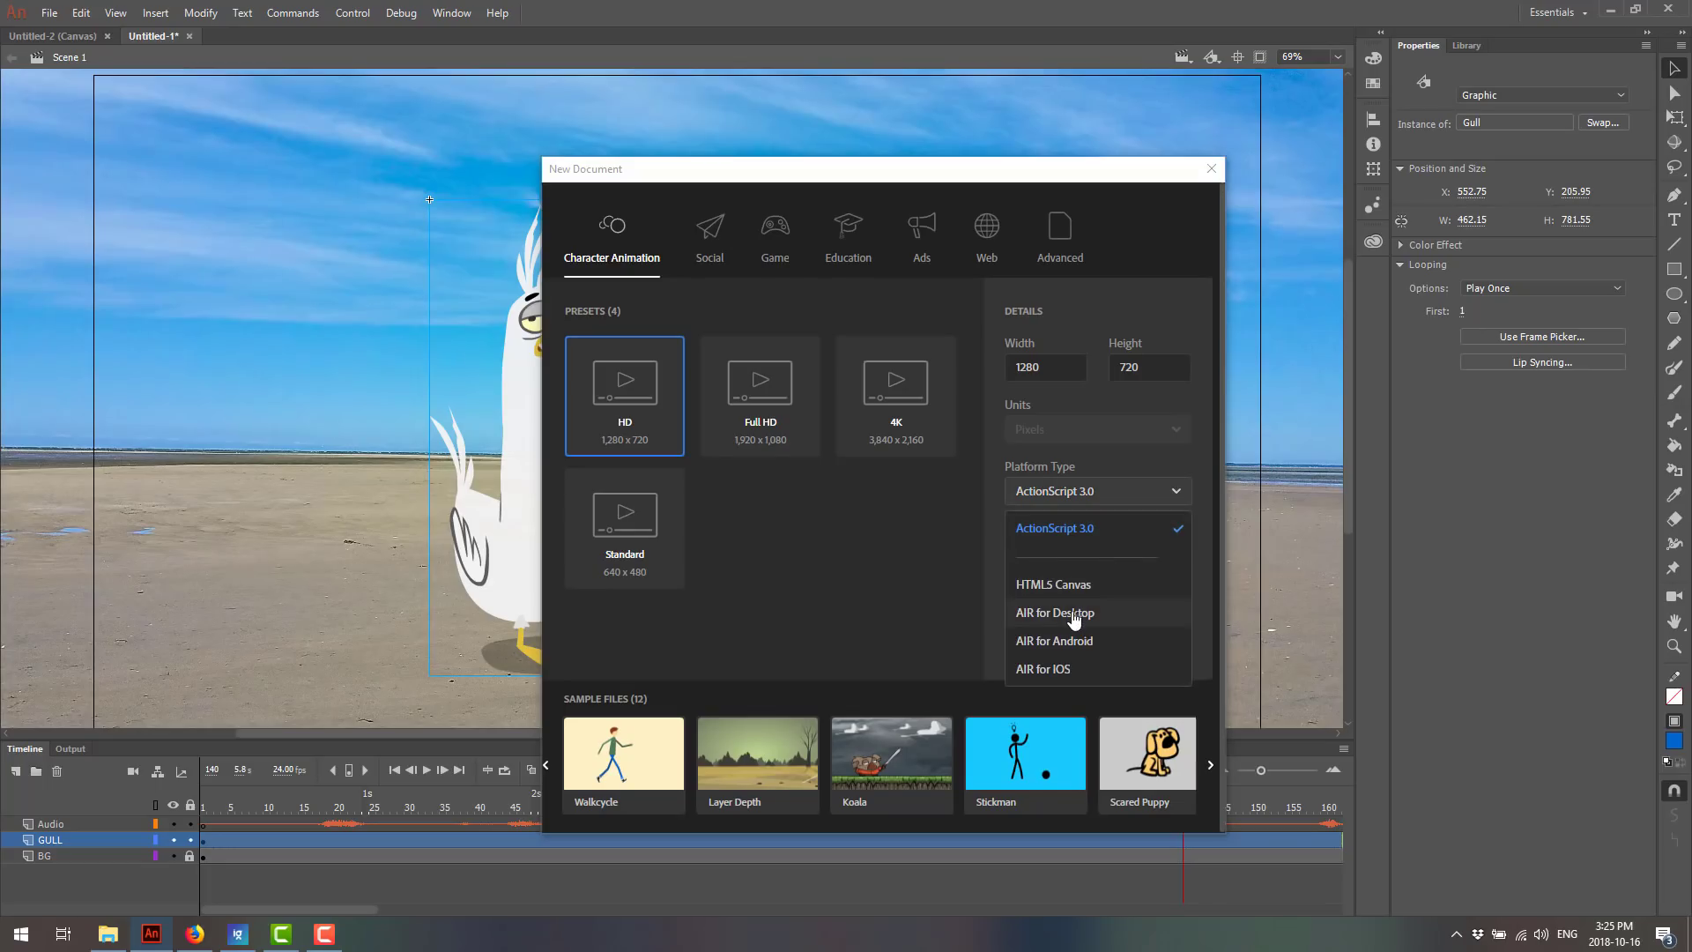
{"action": "left_click", "coordinate": [1075, 529]}
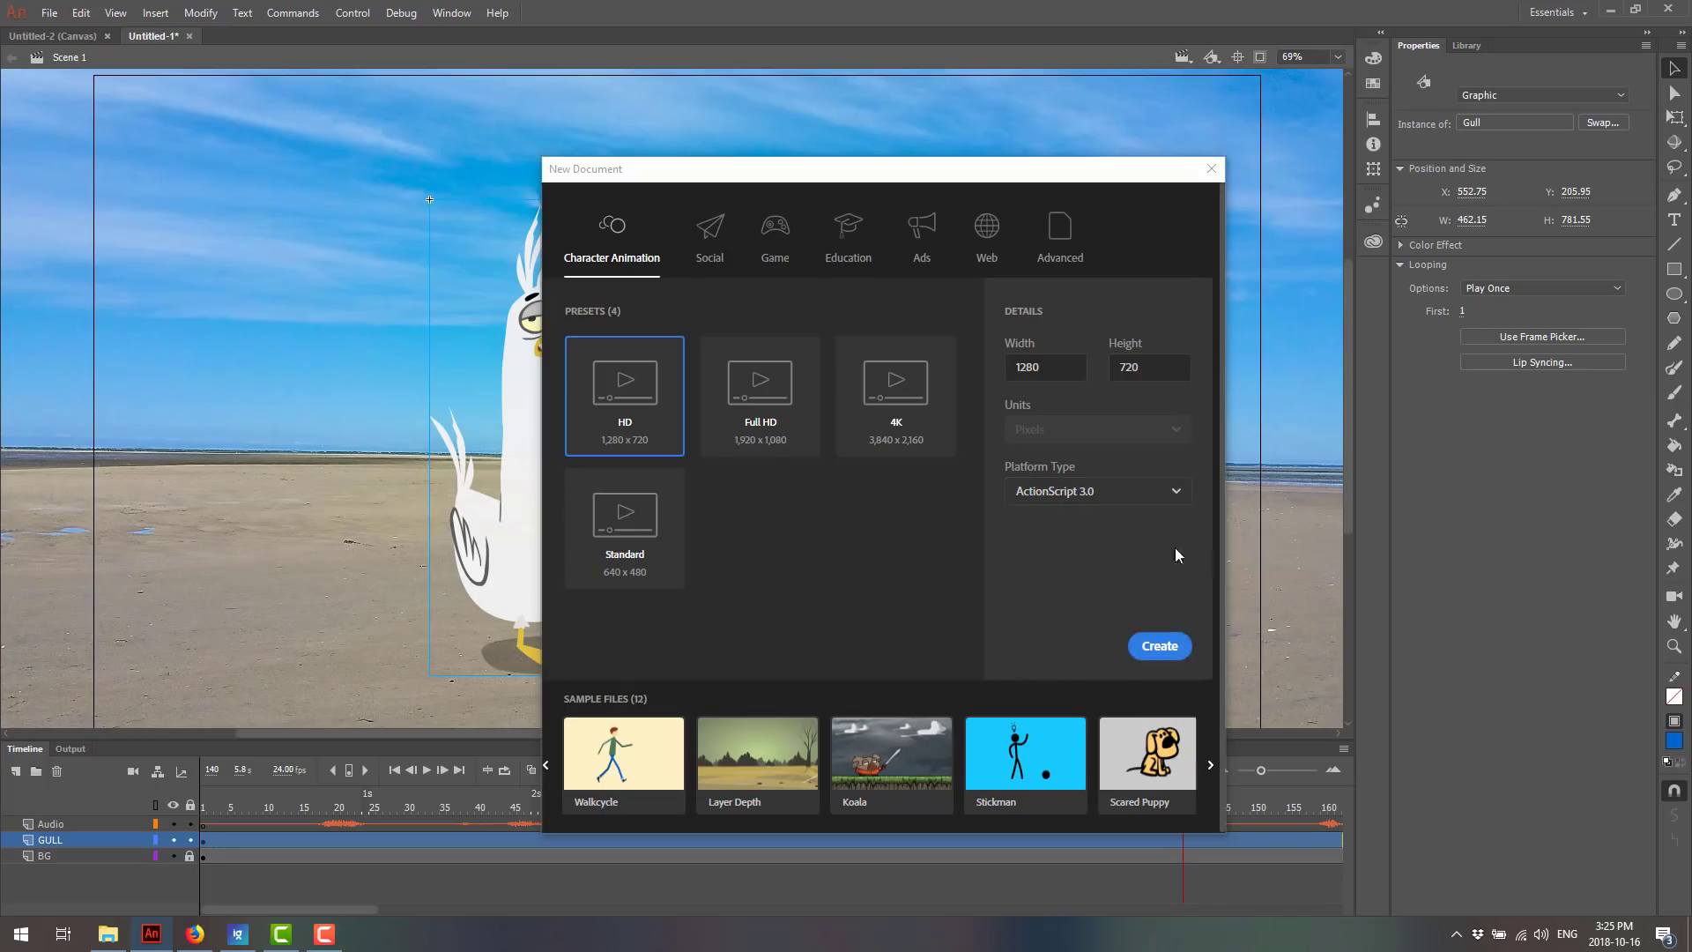
{"action": "left_click", "coordinate": [1162, 652]}
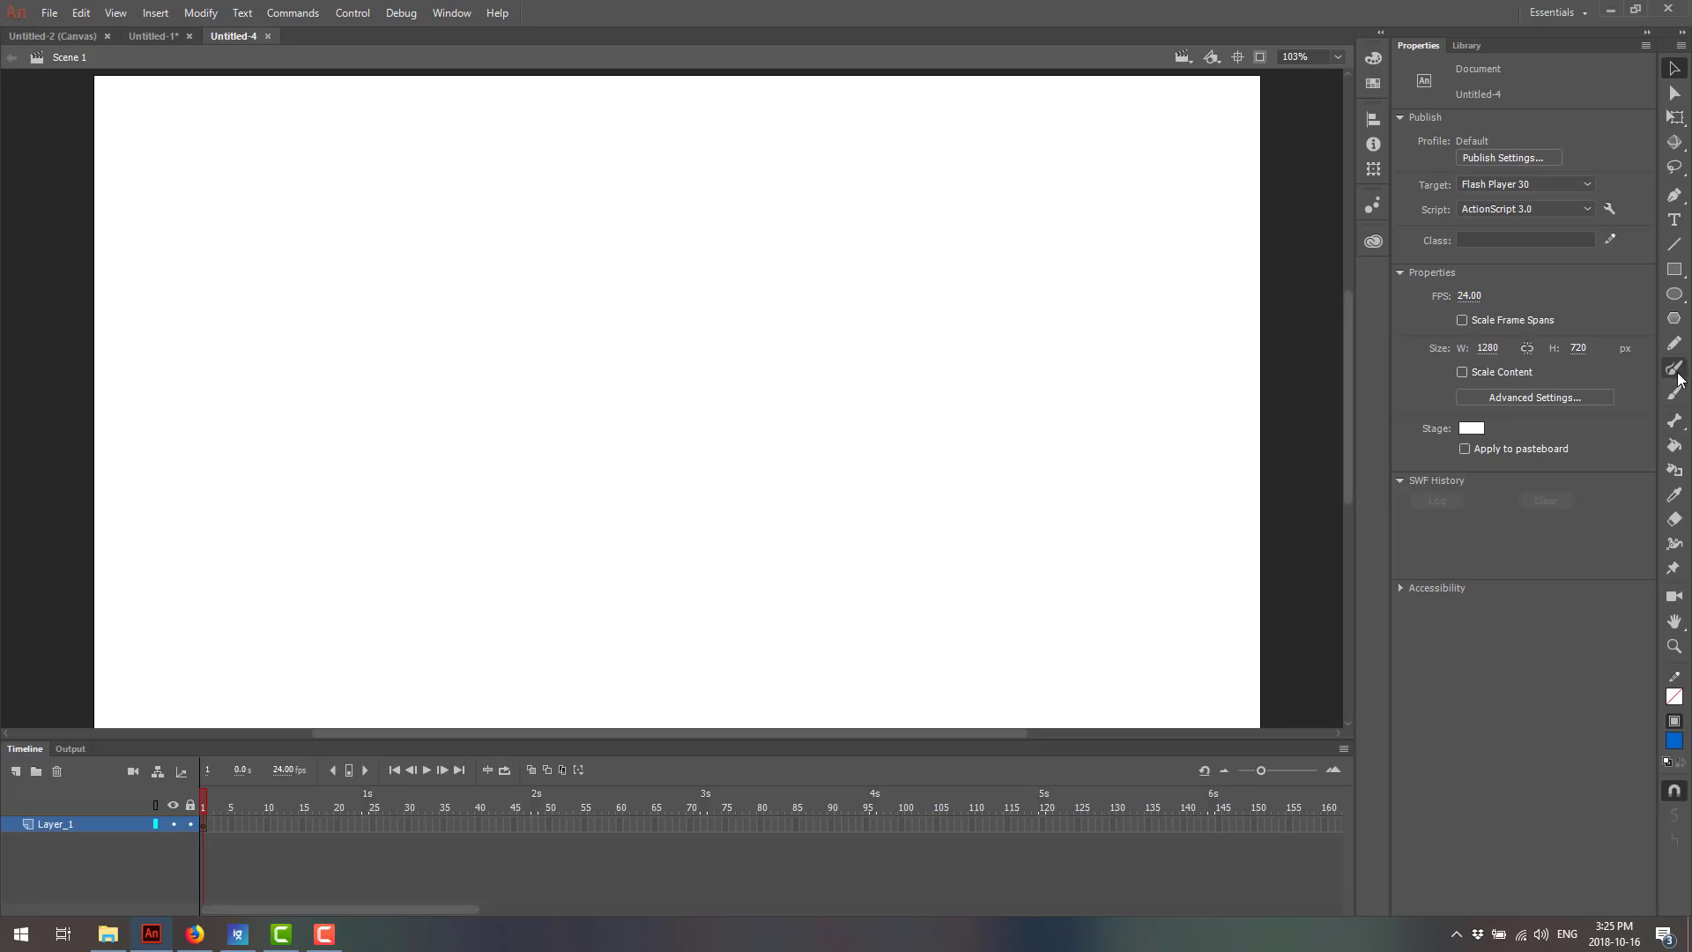
- Draw several overlapping blue ovals into one blob and select it with Asset Warp
{"action": "left_click", "coordinate": [1675, 295]}
{"action": "mouse_move", "coordinate": [416, 353]}
{"action": "left_mouse_down"}
{"action": "mouse_move", "coordinate": [654, 366]}
{"action": "mouse_move", "coordinate": [677, 406]}
{"action": "left_mouse_up"}
{"action": "left_click_drag", "start_coordinate": [580, 373], "coordinate": [769, 467]}
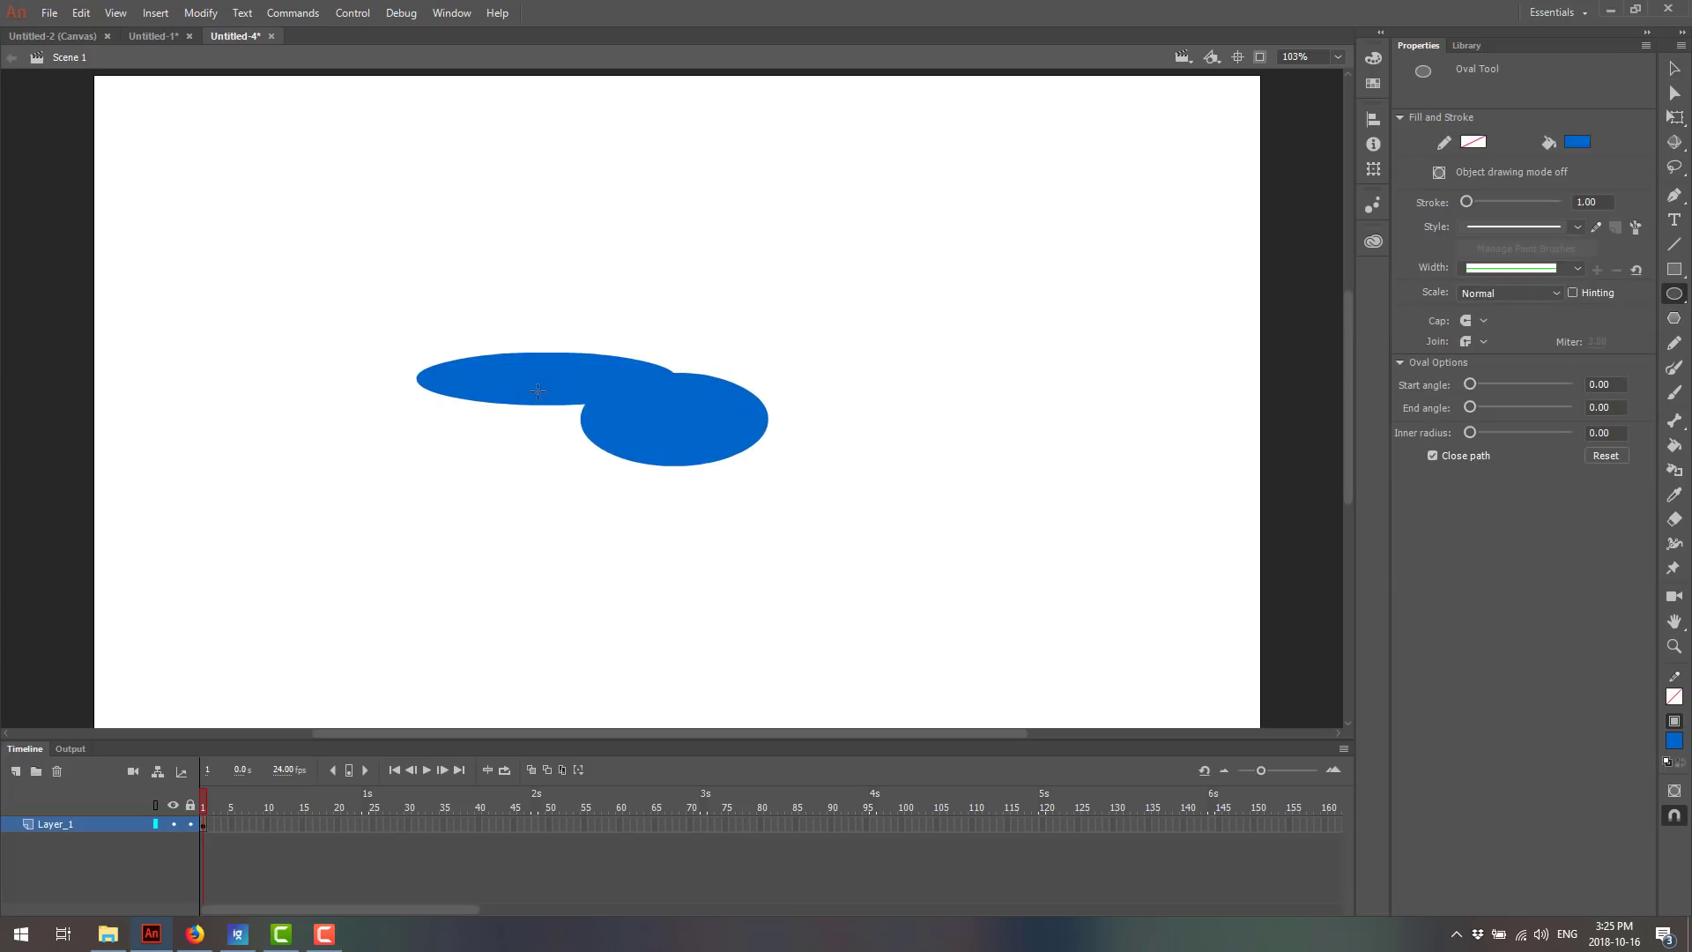
{"action": "left_click_drag", "start_coordinate": [537, 402], "coordinate": [793, 510]}
{"action": "left_click_drag", "start_coordinate": [709, 353], "coordinate": [825, 474]}
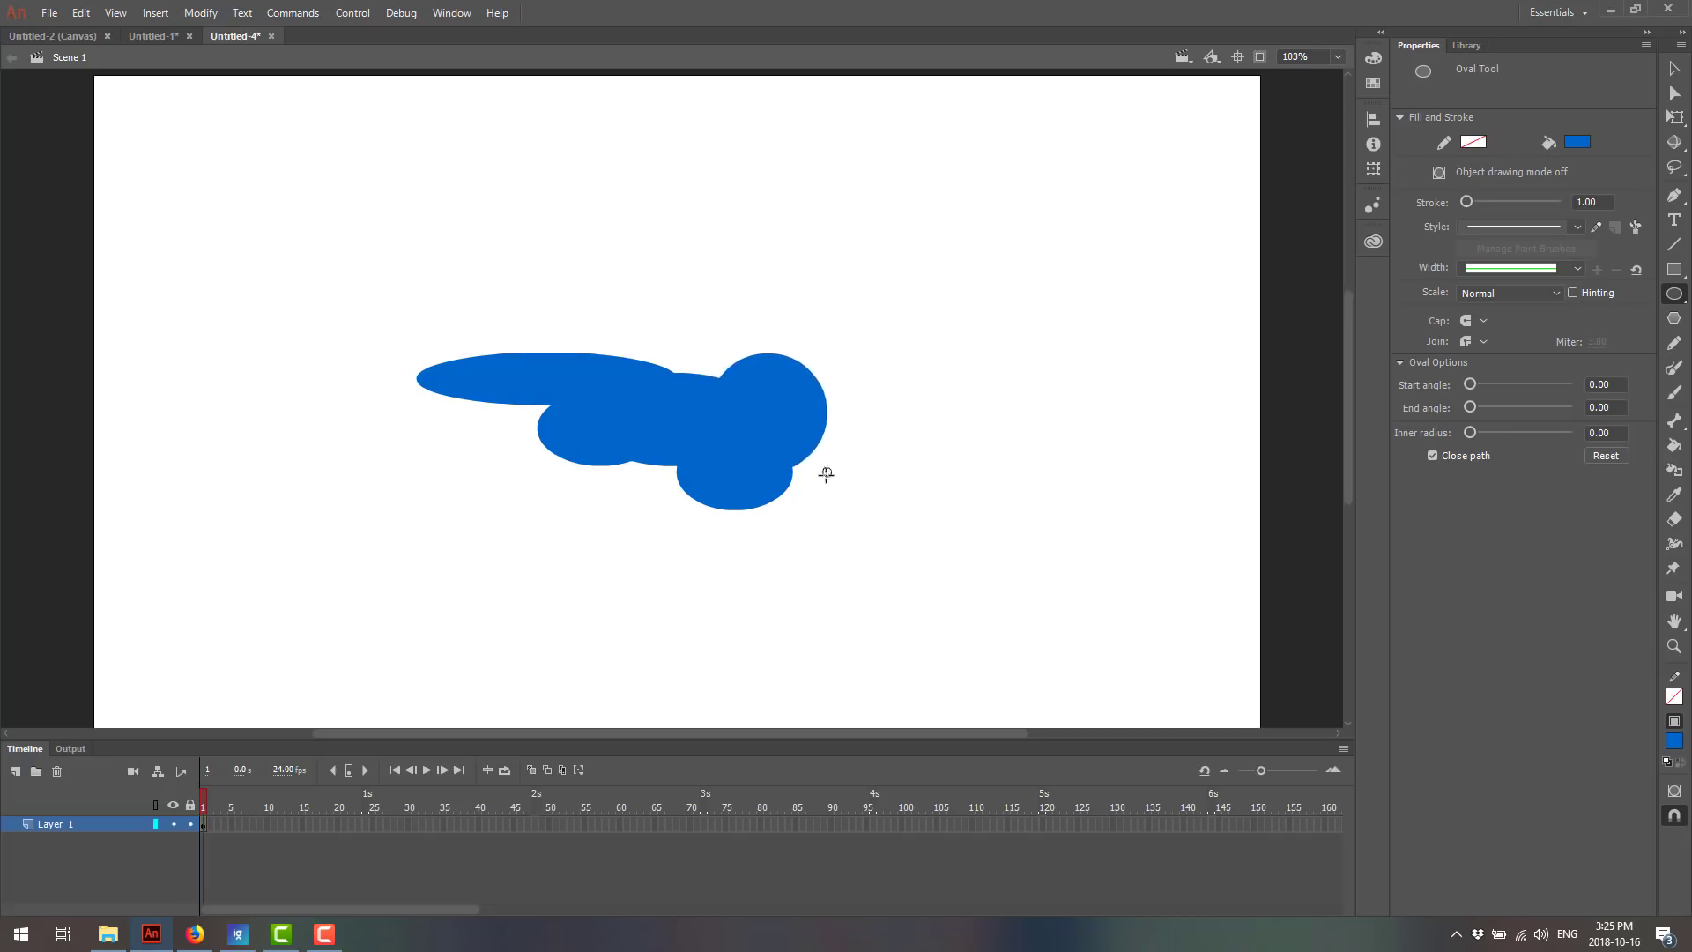
{"action": "left_click", "coordinate": [1677, 570]}
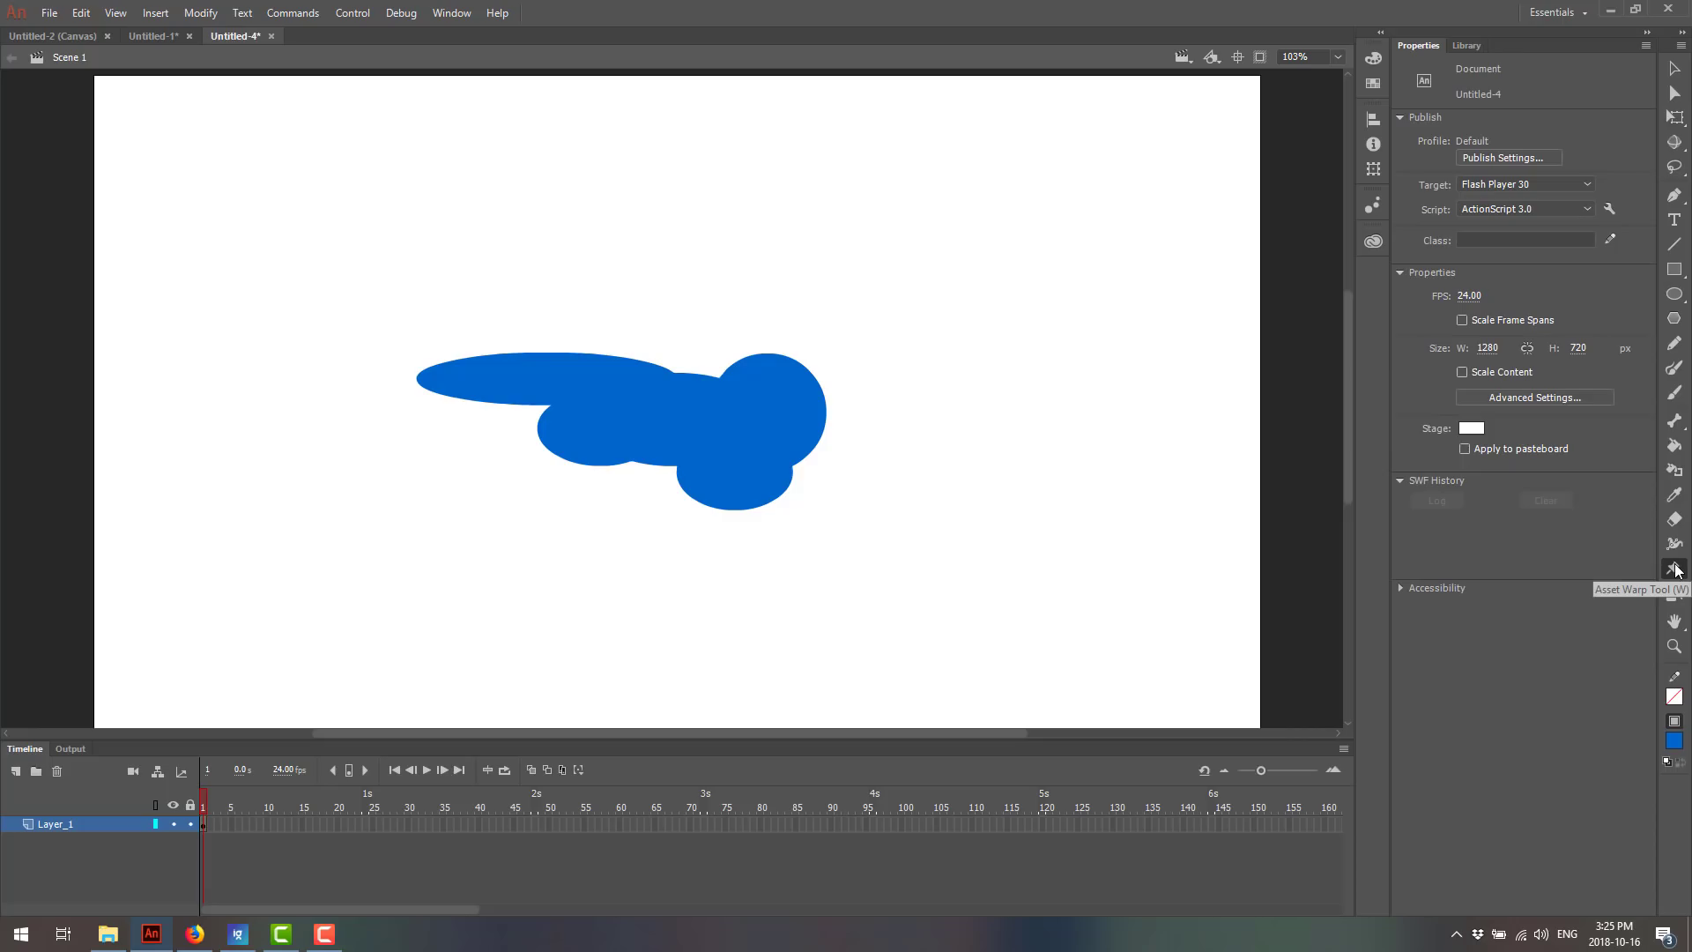
{"action": "left_click", "coordinate": [691, 438]}
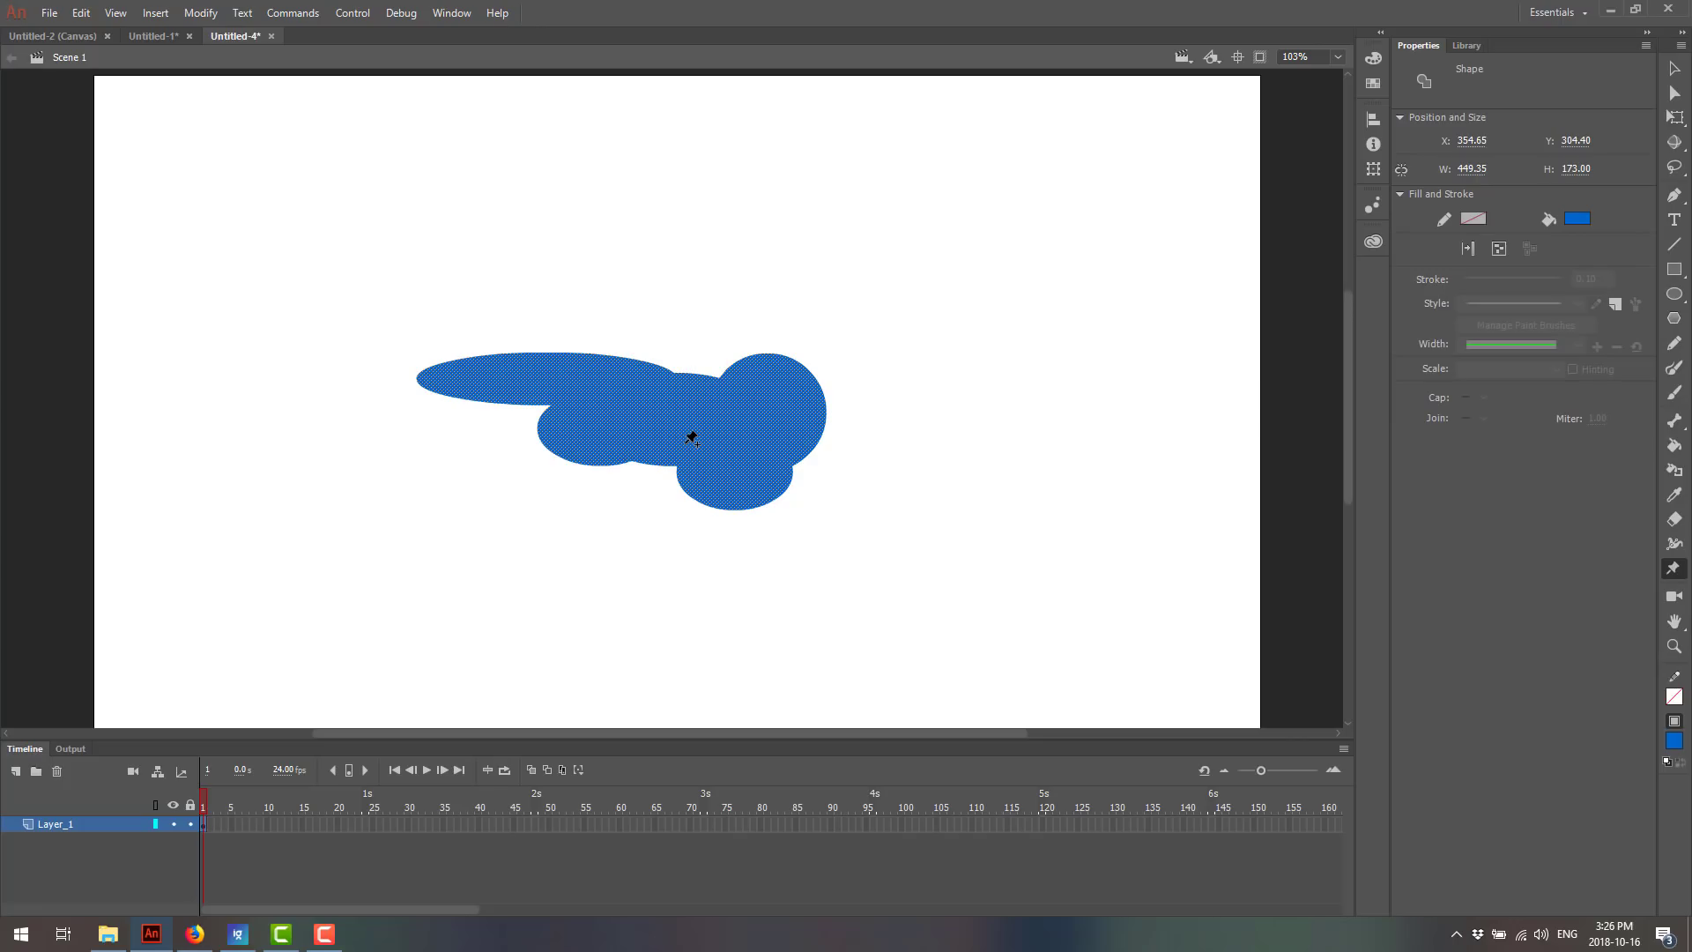
- Add warp pins at the shape's left tip, top, upper right, right edge and lower bulge
{"action": "left_click", "coordinate": [447, 373]}
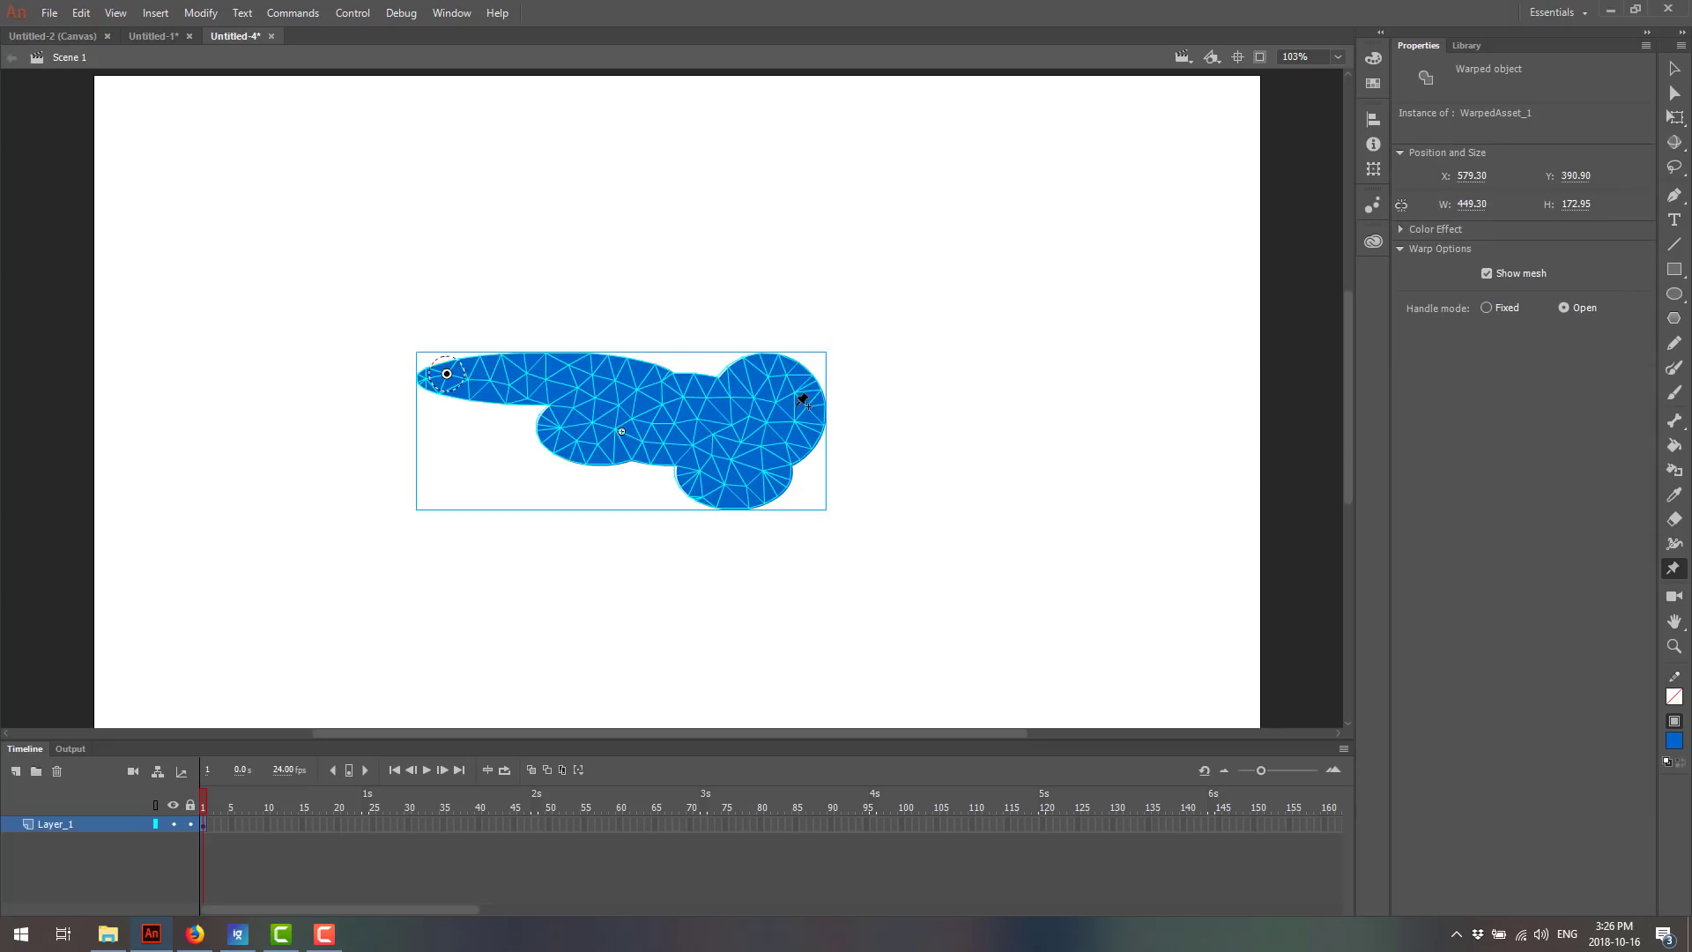
{"action": "left_click", "coordinate": [620, 361]}
{"action": "left_click", "coordinate": [778, 360]}
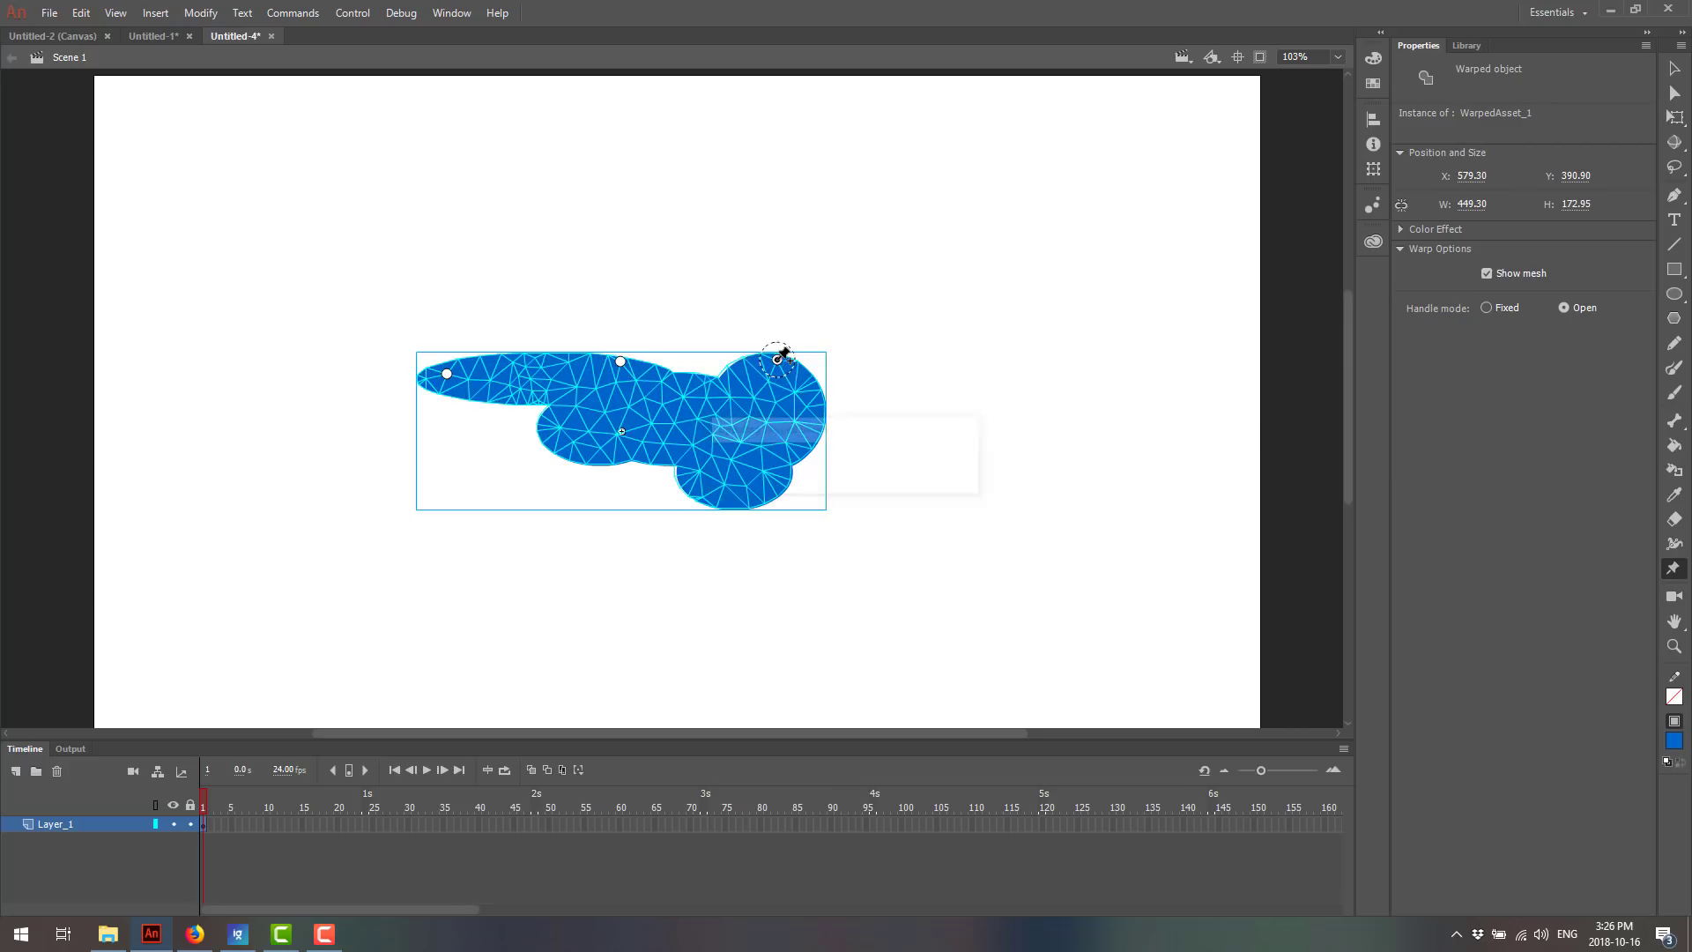
{"action": "left_click", "coordinate": [824, 414]}
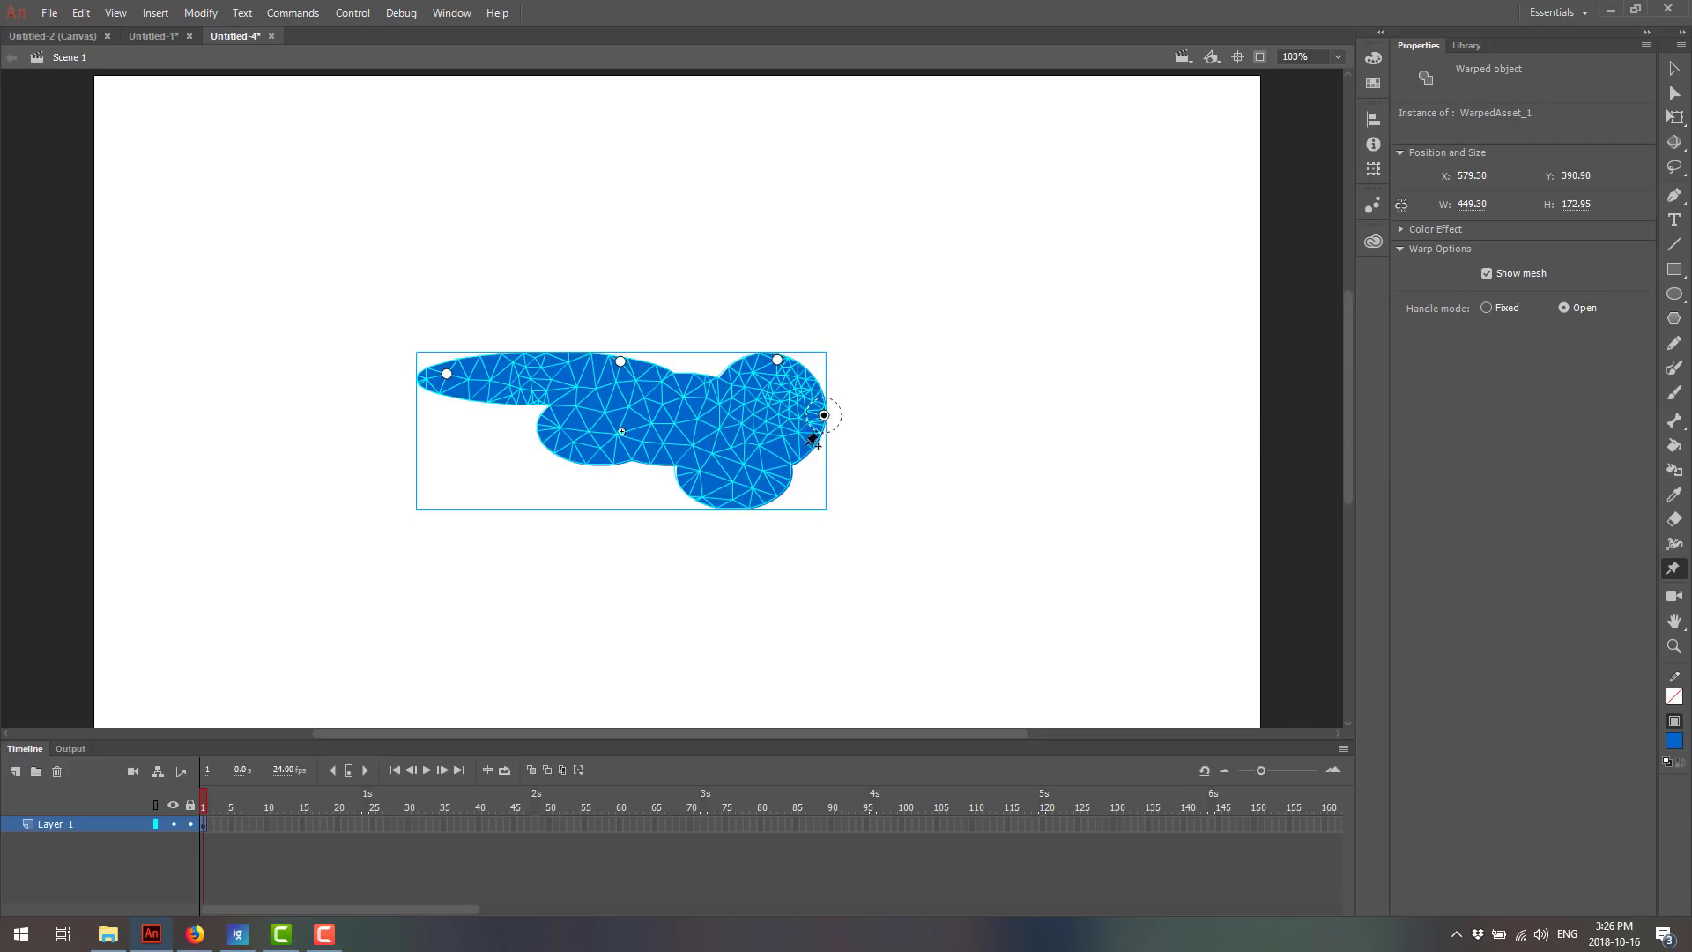
{"action": "left_click", "coordinate": [782, 473]}
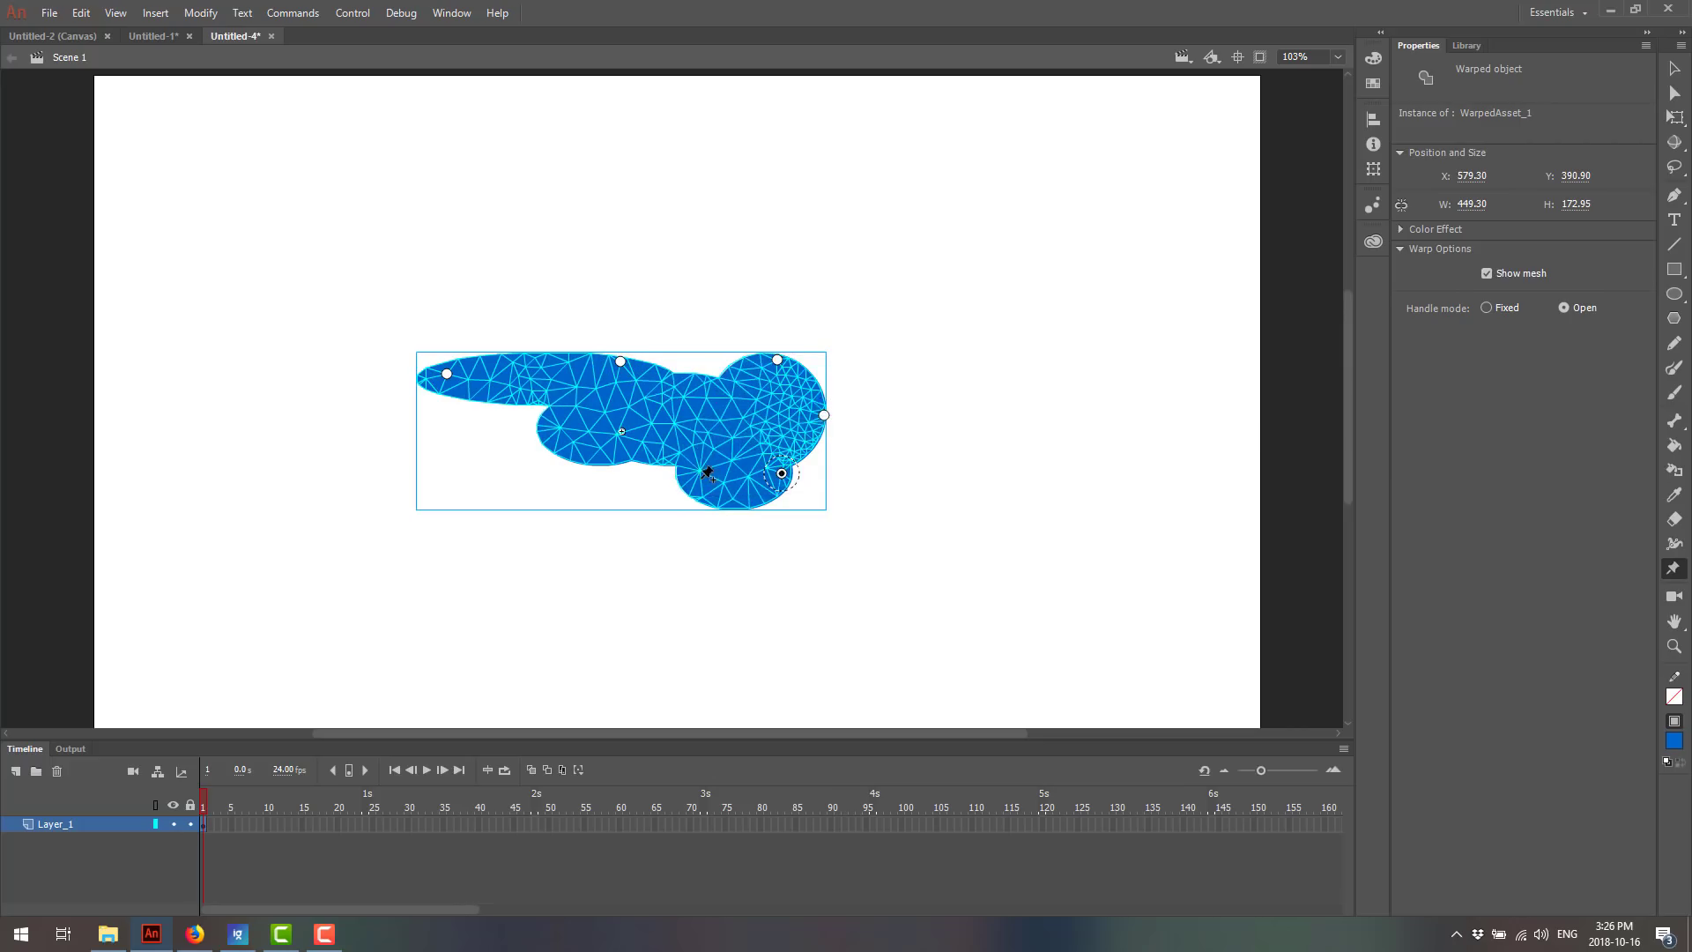
{"action": "left_click", "coordinate": [680, 470]}
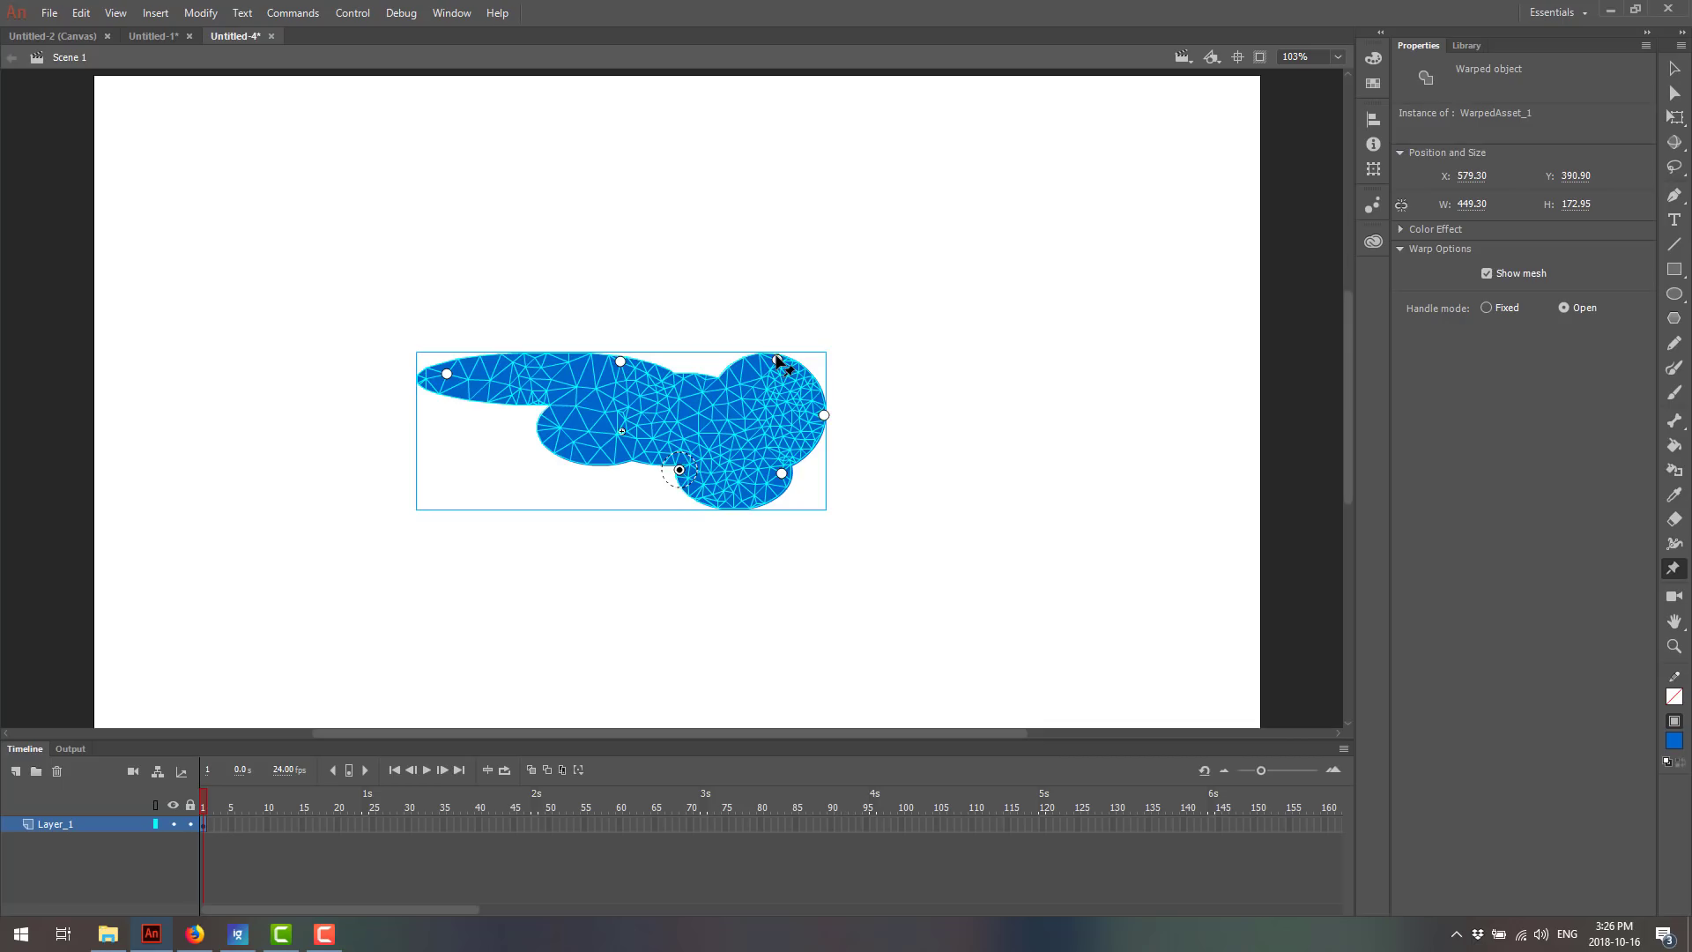
- Drag the pins to raise a top-right peak, stretch the right side, and lower the bottom
{"action": "left_click_drag", "start_coordinate": [777, 360], "coordinate": [820, 300]}
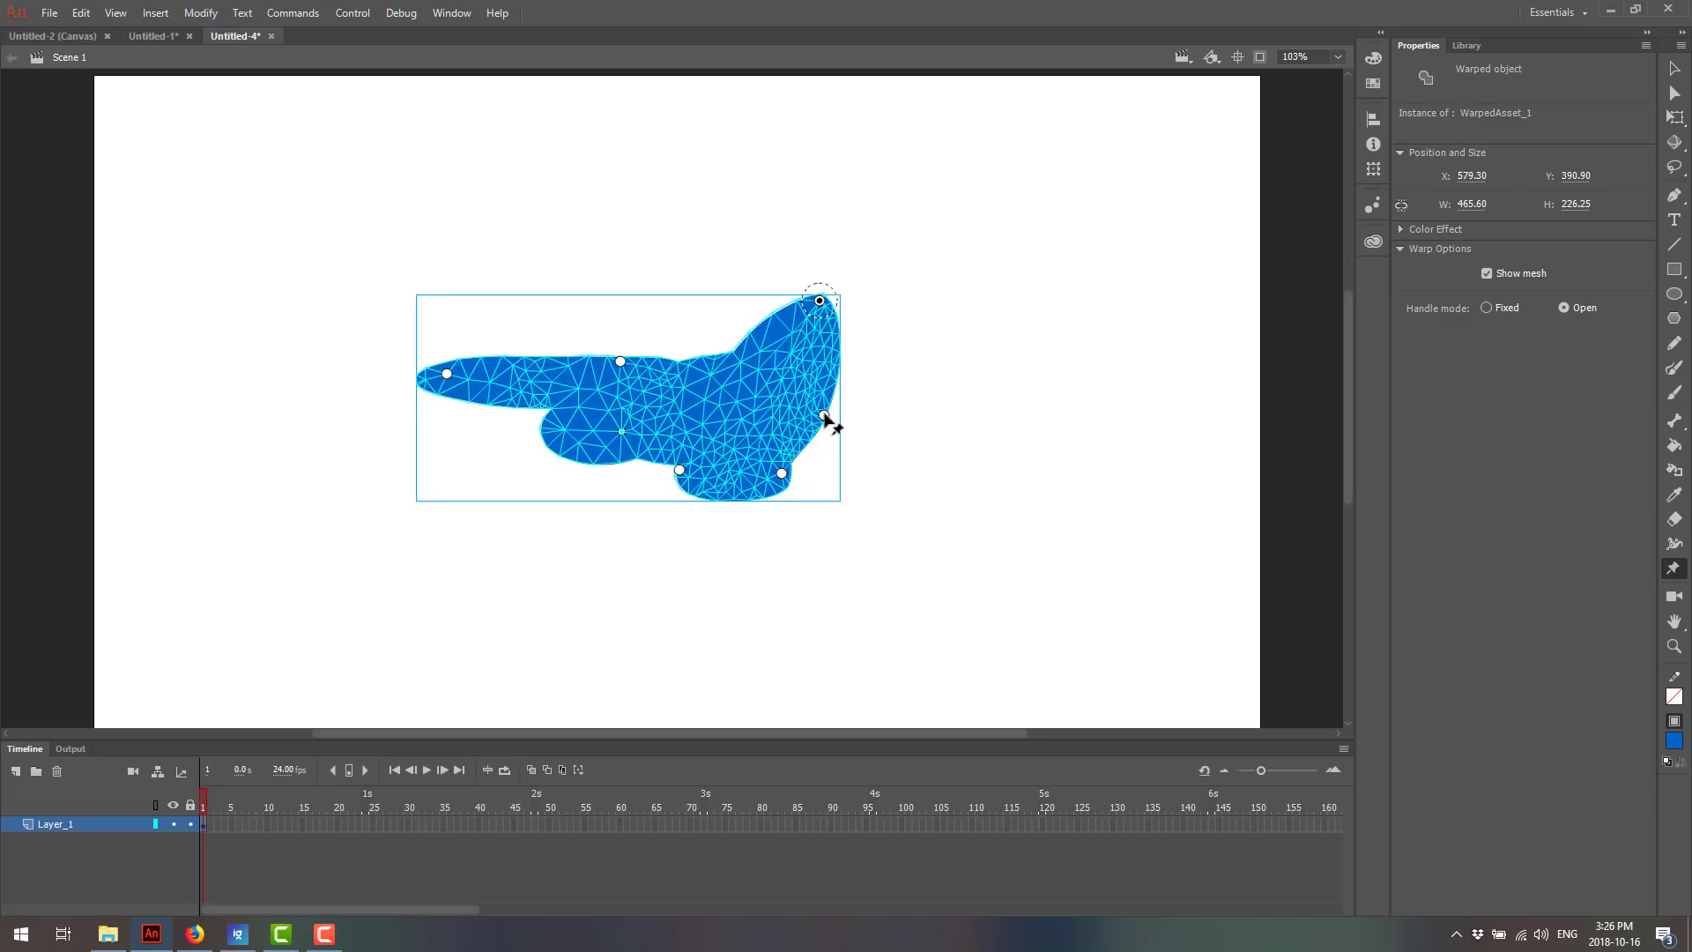
{"action": "left_click_drag", "start_coordinate": [824, 416], "coordinate": [886, 421]}
{"action": "left_click_drag", "start_coordinate": [782, 473], "coordinate": [850, 506]}
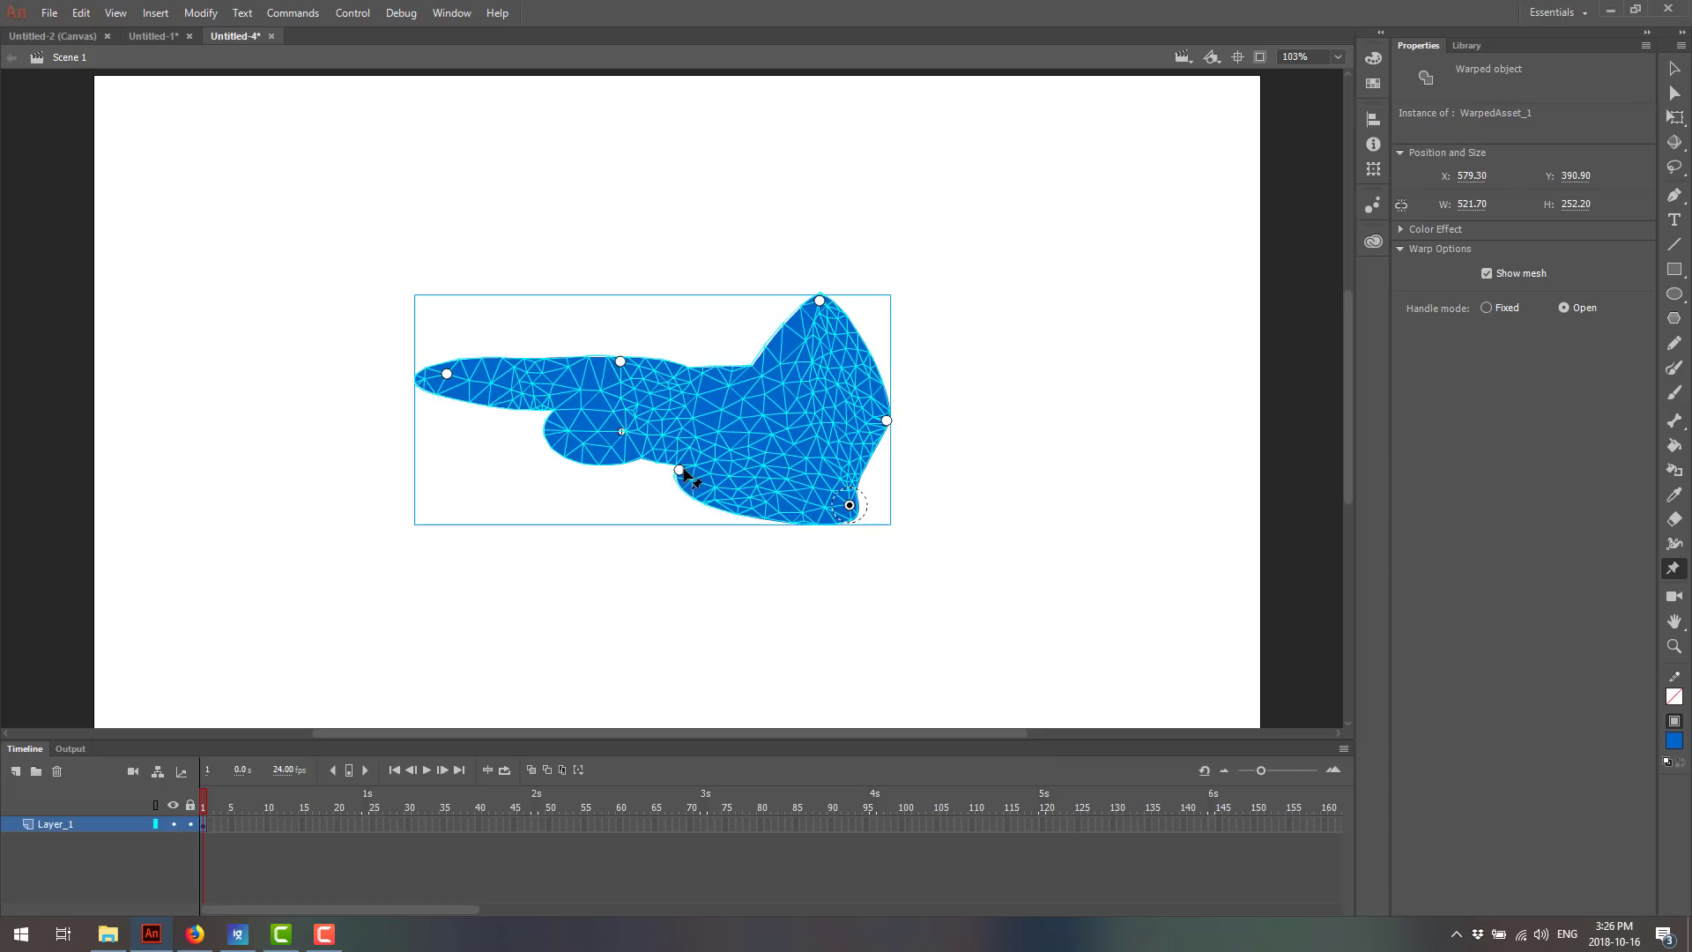
{"action": "left_click_drag", "start_coordinate": [678, 470], "coordinate": [666, 505]}
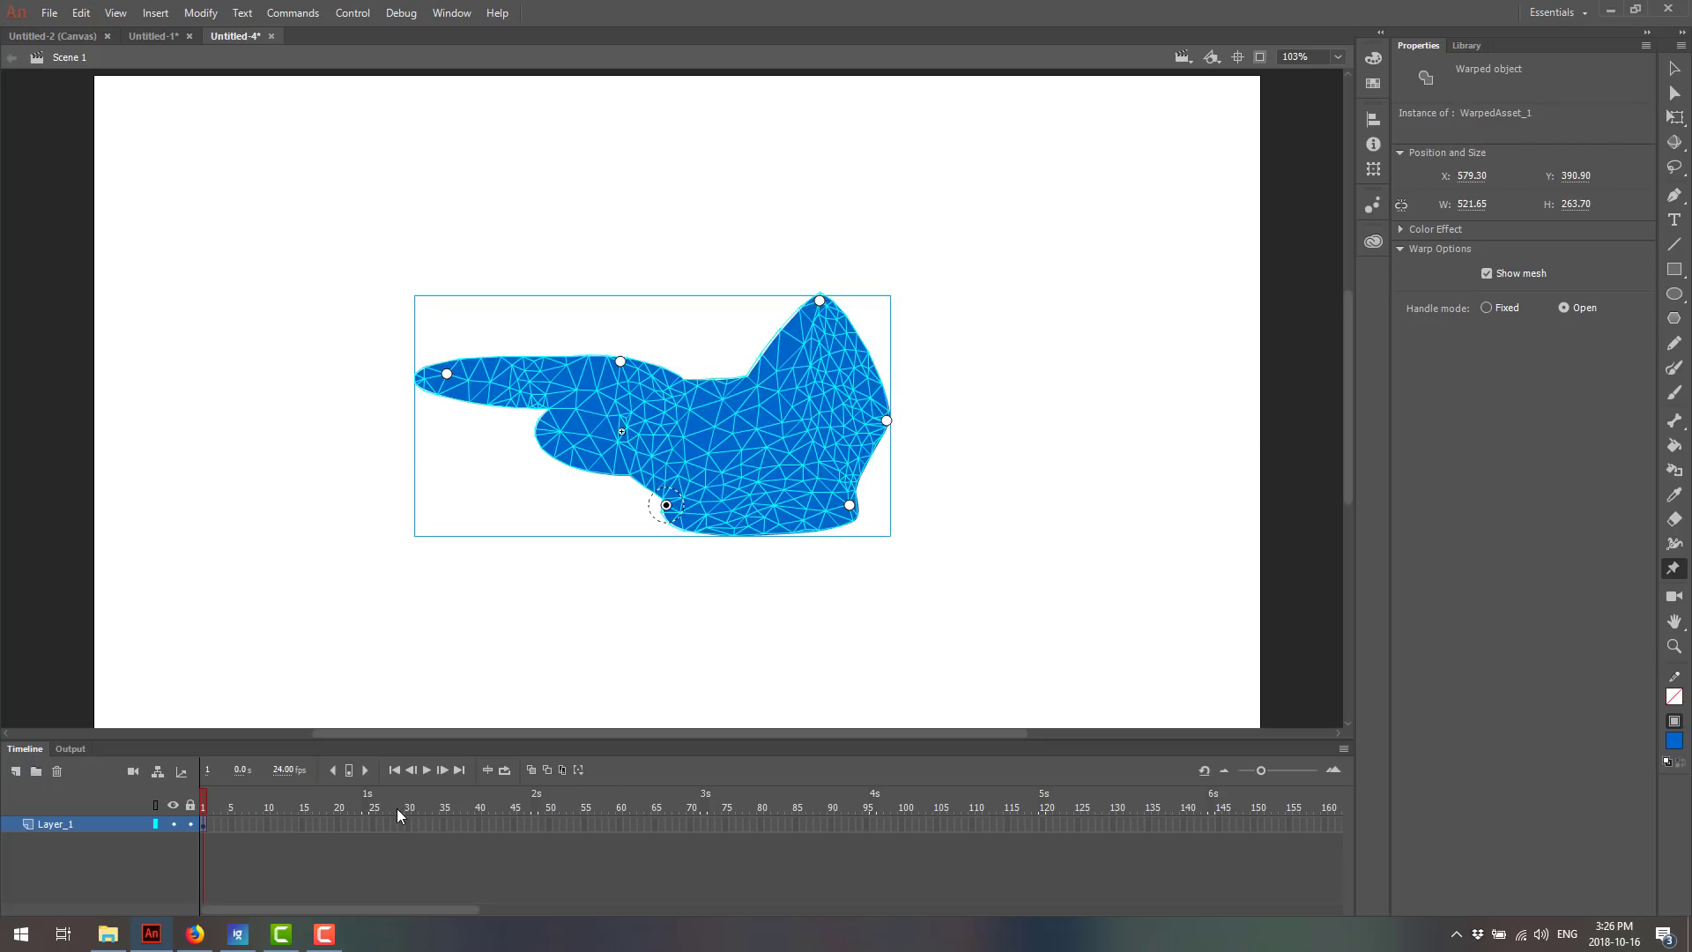
- Bring up Firefox's What's New in Animate CC page and skim its opening section
{"action": "left_click", "coordinate": [193, 936]}
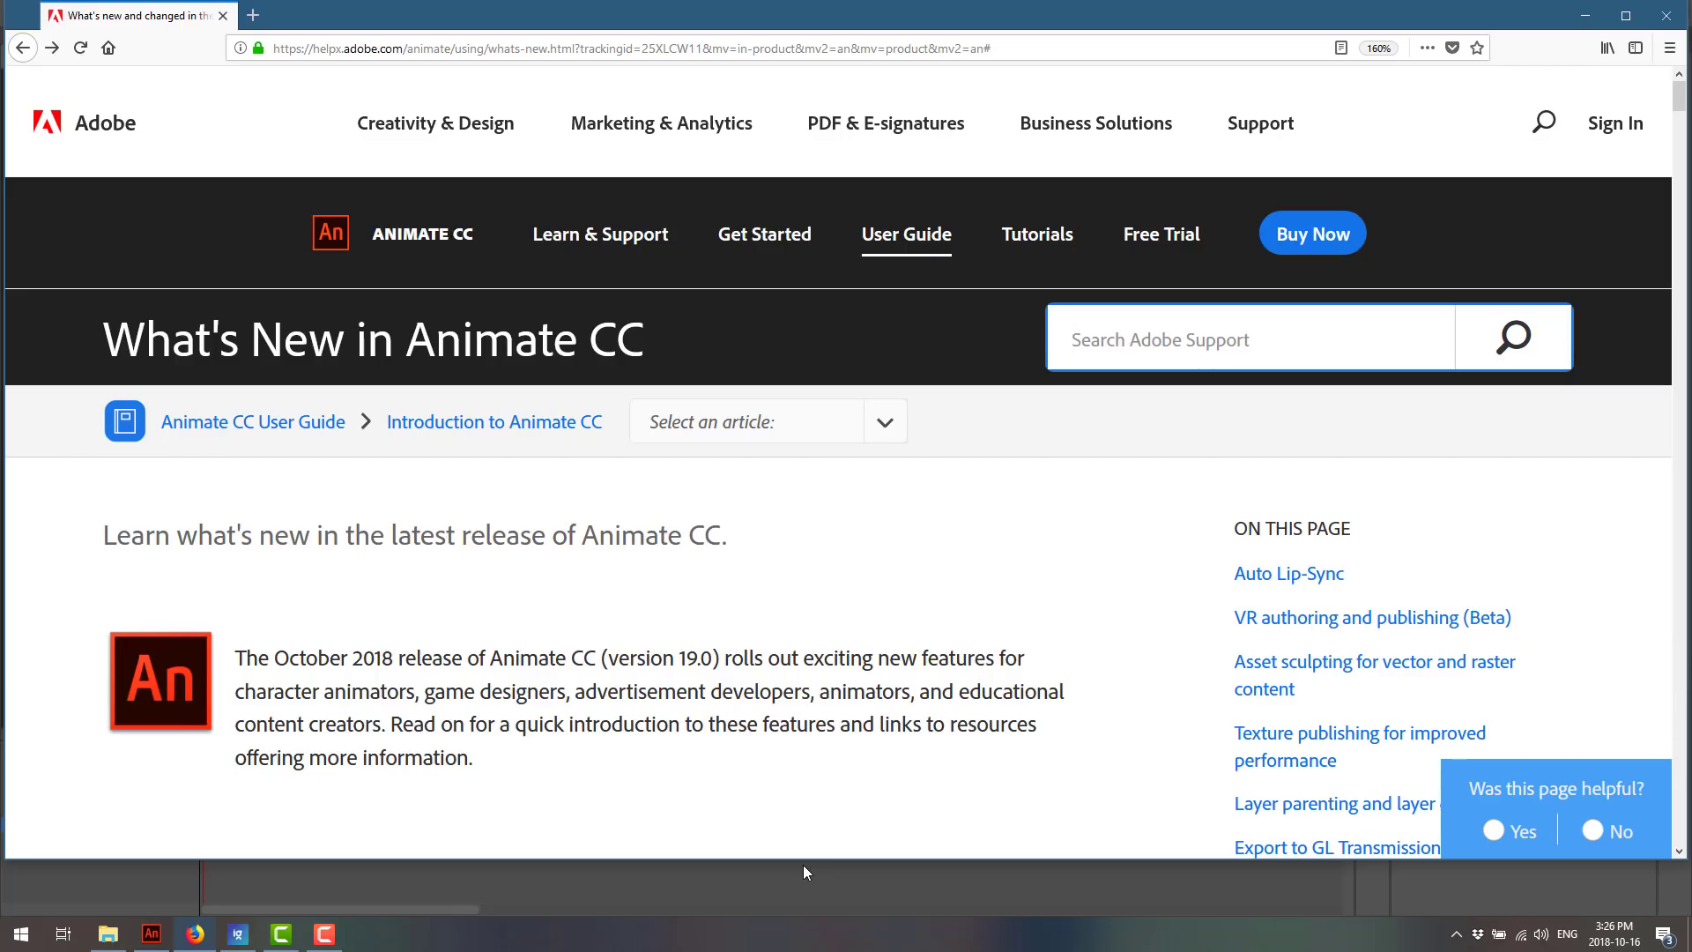
{"action": "left_click", "coordinate": [886, 694]}
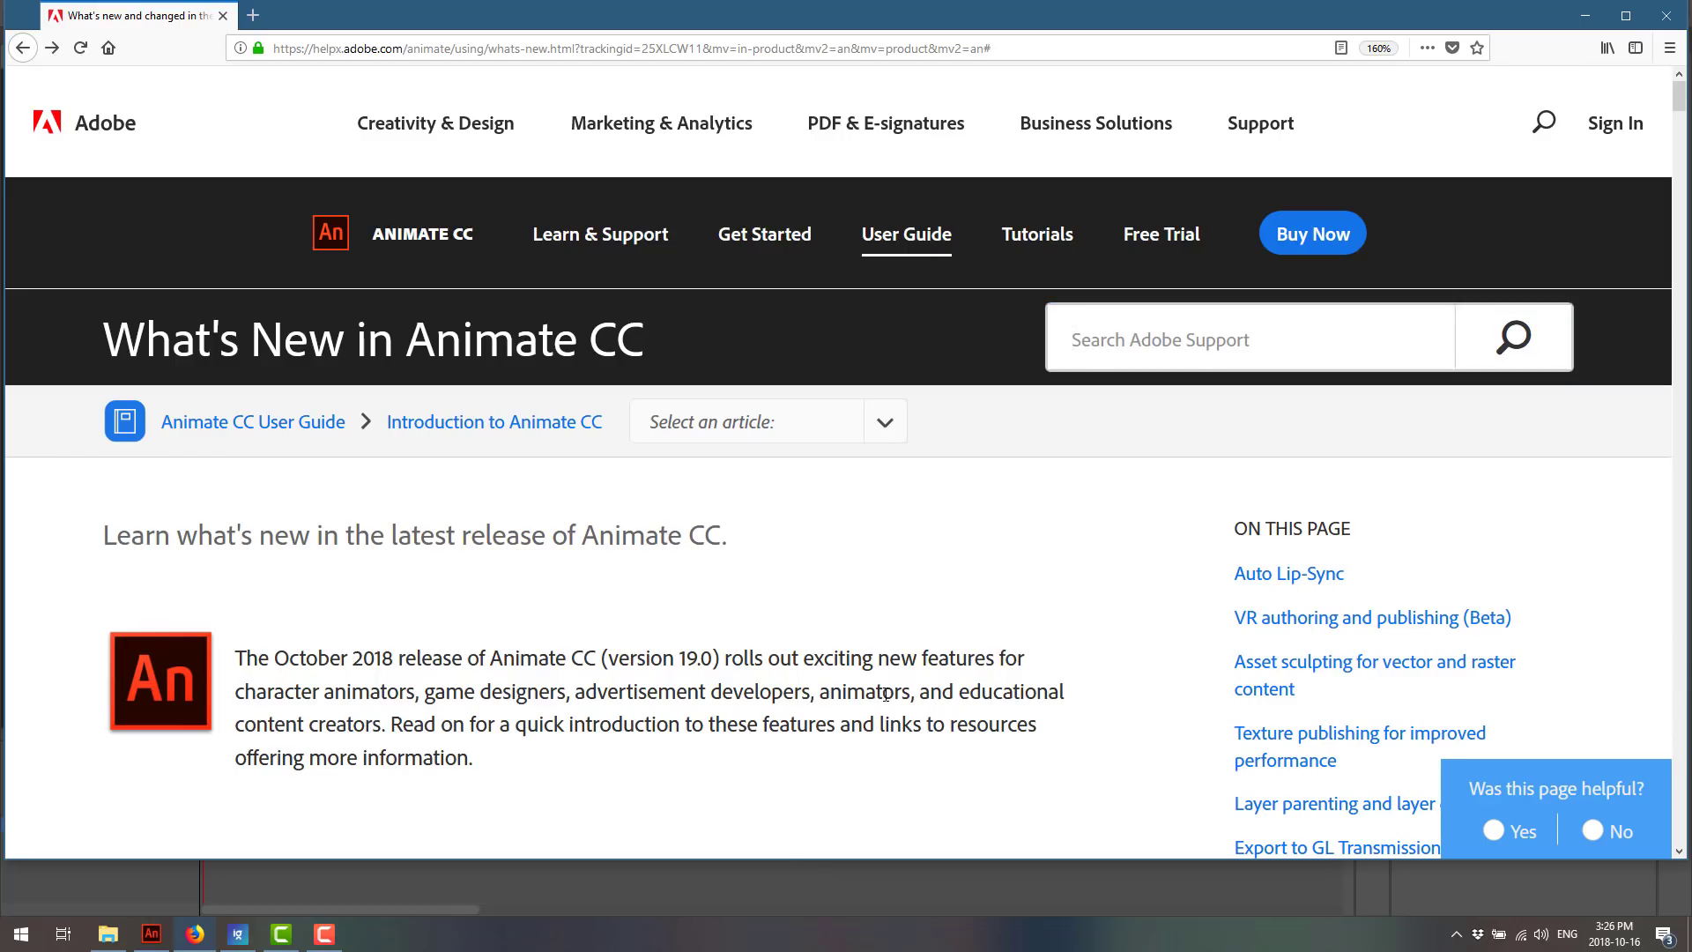
{"action": "scroll", "coordinate": [886, 695], "scroll_direction": "down", "scroll_amount": 8}
{"action": "scroll", "coordinate": [886, 695], "scroll_direction": "up", "scroll_amount": 3}
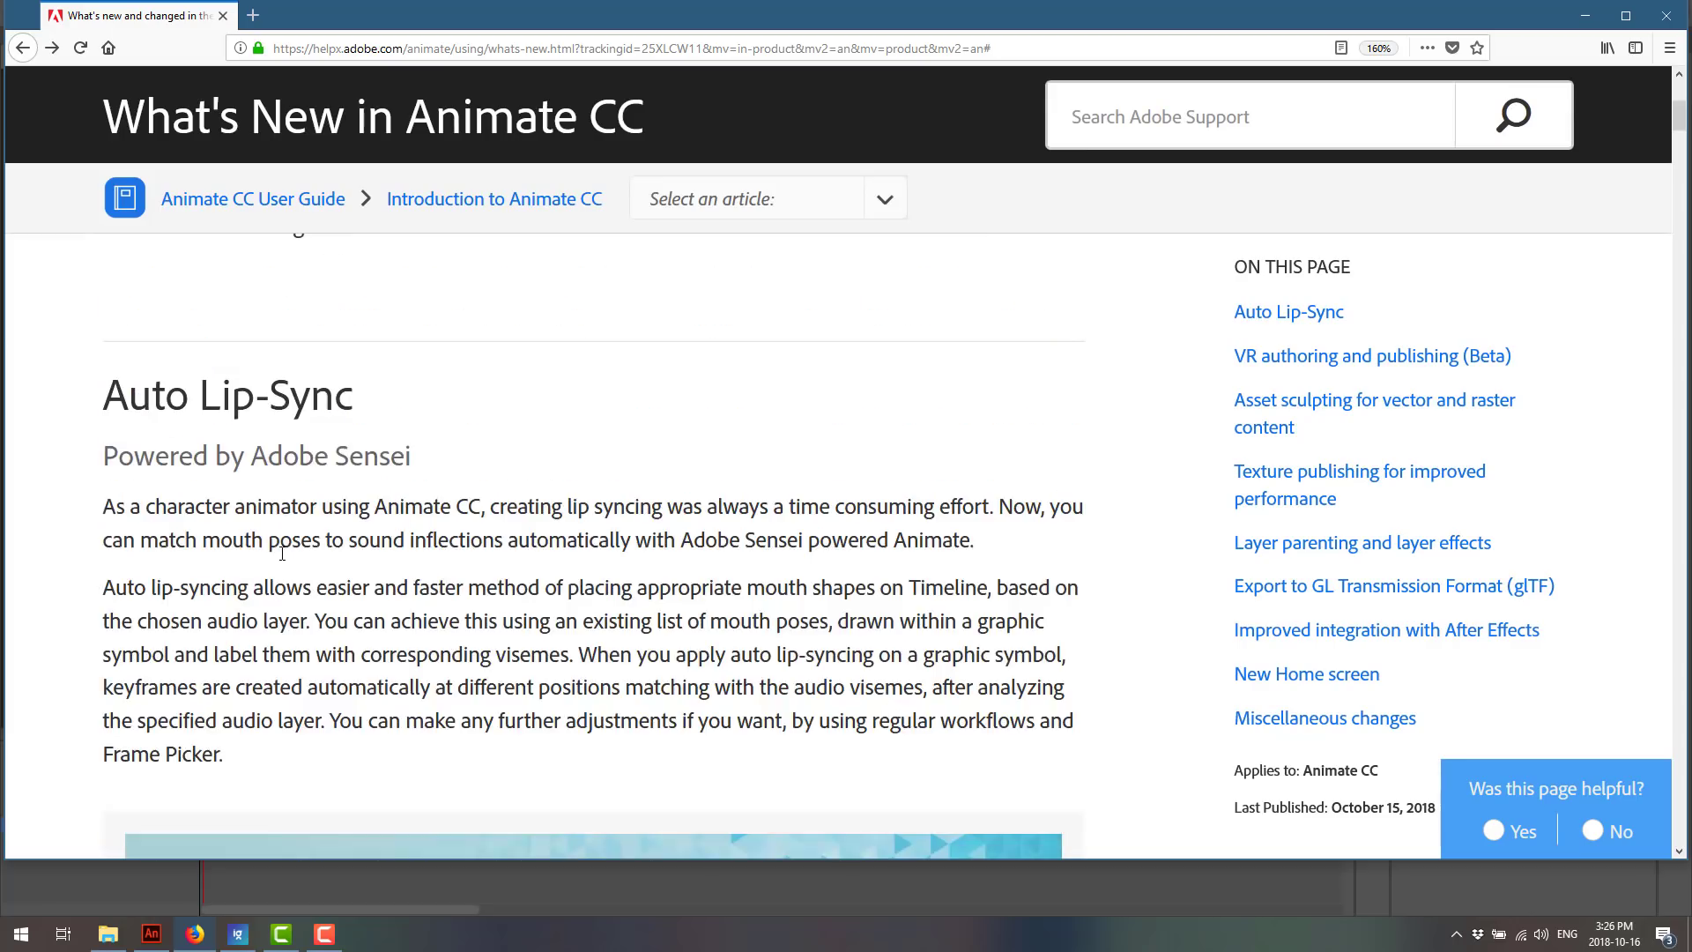
{"action": "scroll", "coordinate": [282, 552], "scroll_direction": "down", "scroll_amount": 6}
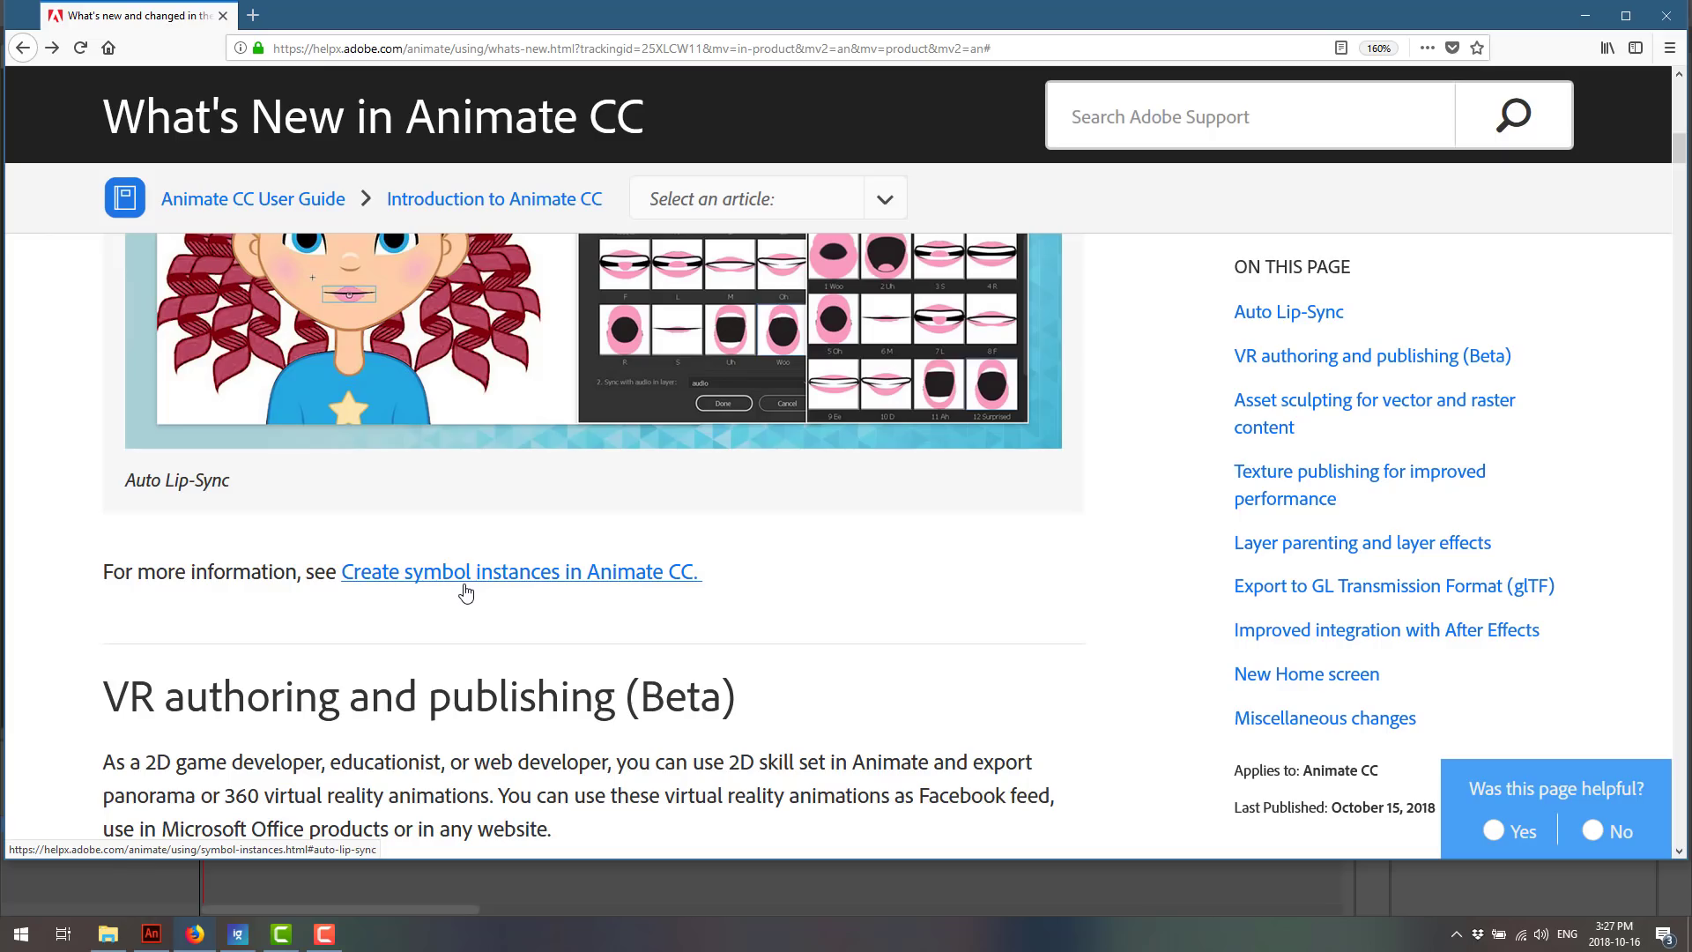
{"action": "scroll", "coordinate": [580, 550], "scroll_direction": "up", "scroll_amount": 3}
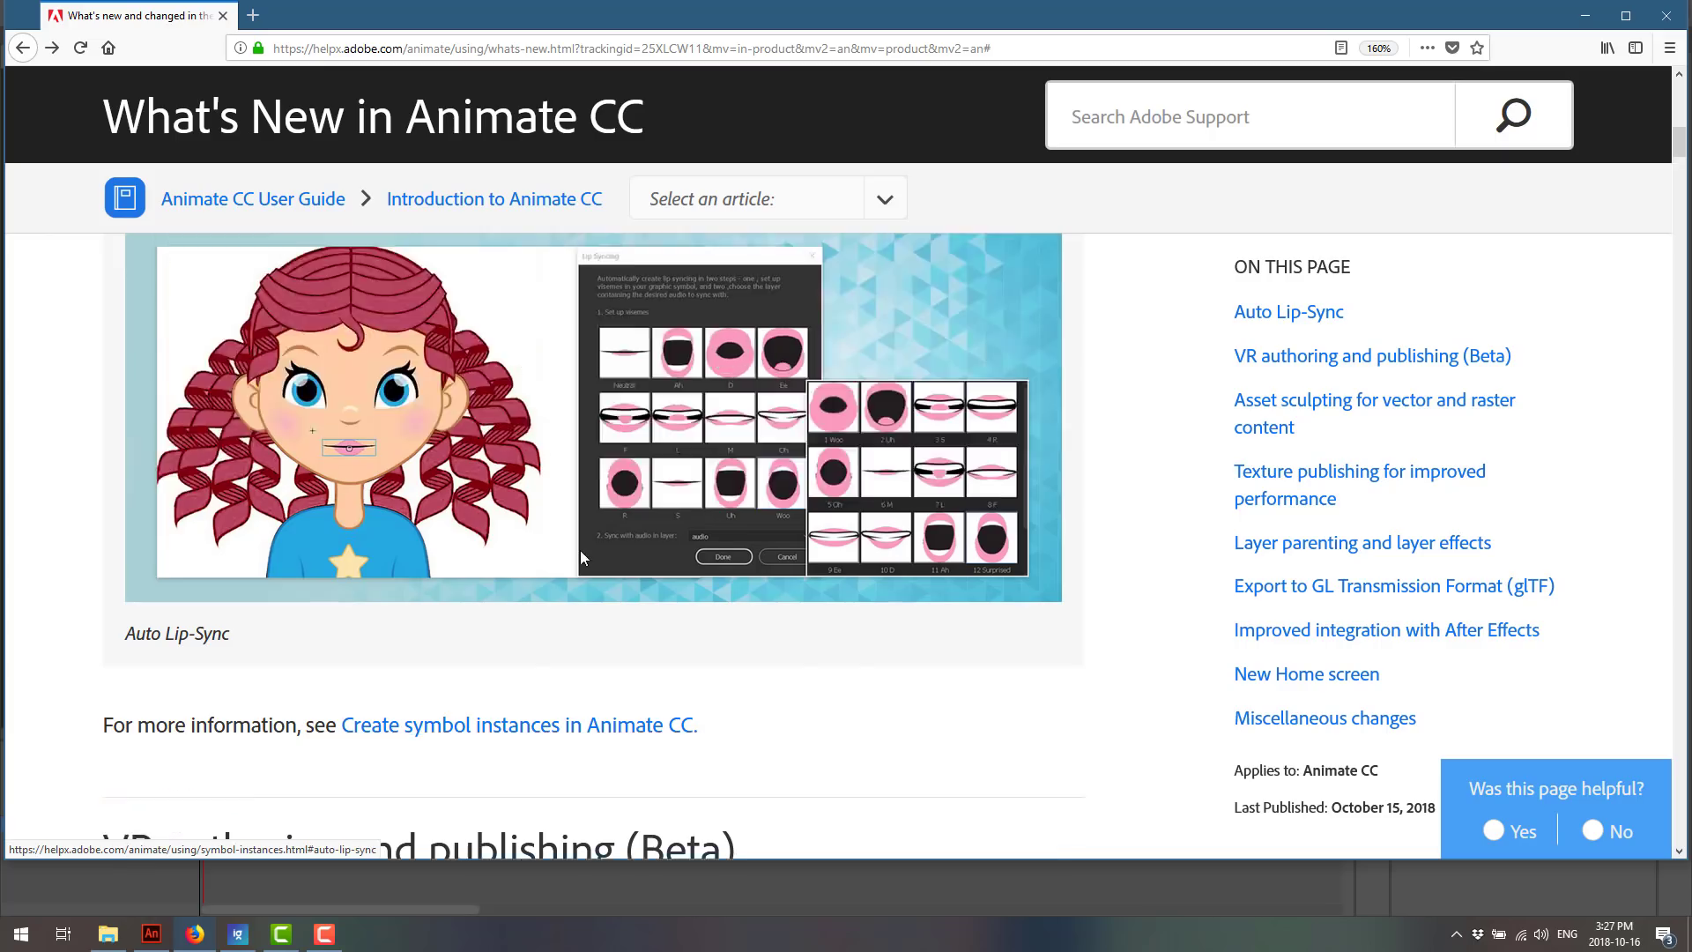
- Read down through Auto Lip-Sync, VR authoring and Asset sculpting to Texture publishing
{"action": "scroll", "coordinate": [463, 537], "scroll_direction": "down", "scroll_amount": 3}
{"action": "scroll", "coordinate": [462, 560], "scroll_direction": "down", "scroll_amount": 3}
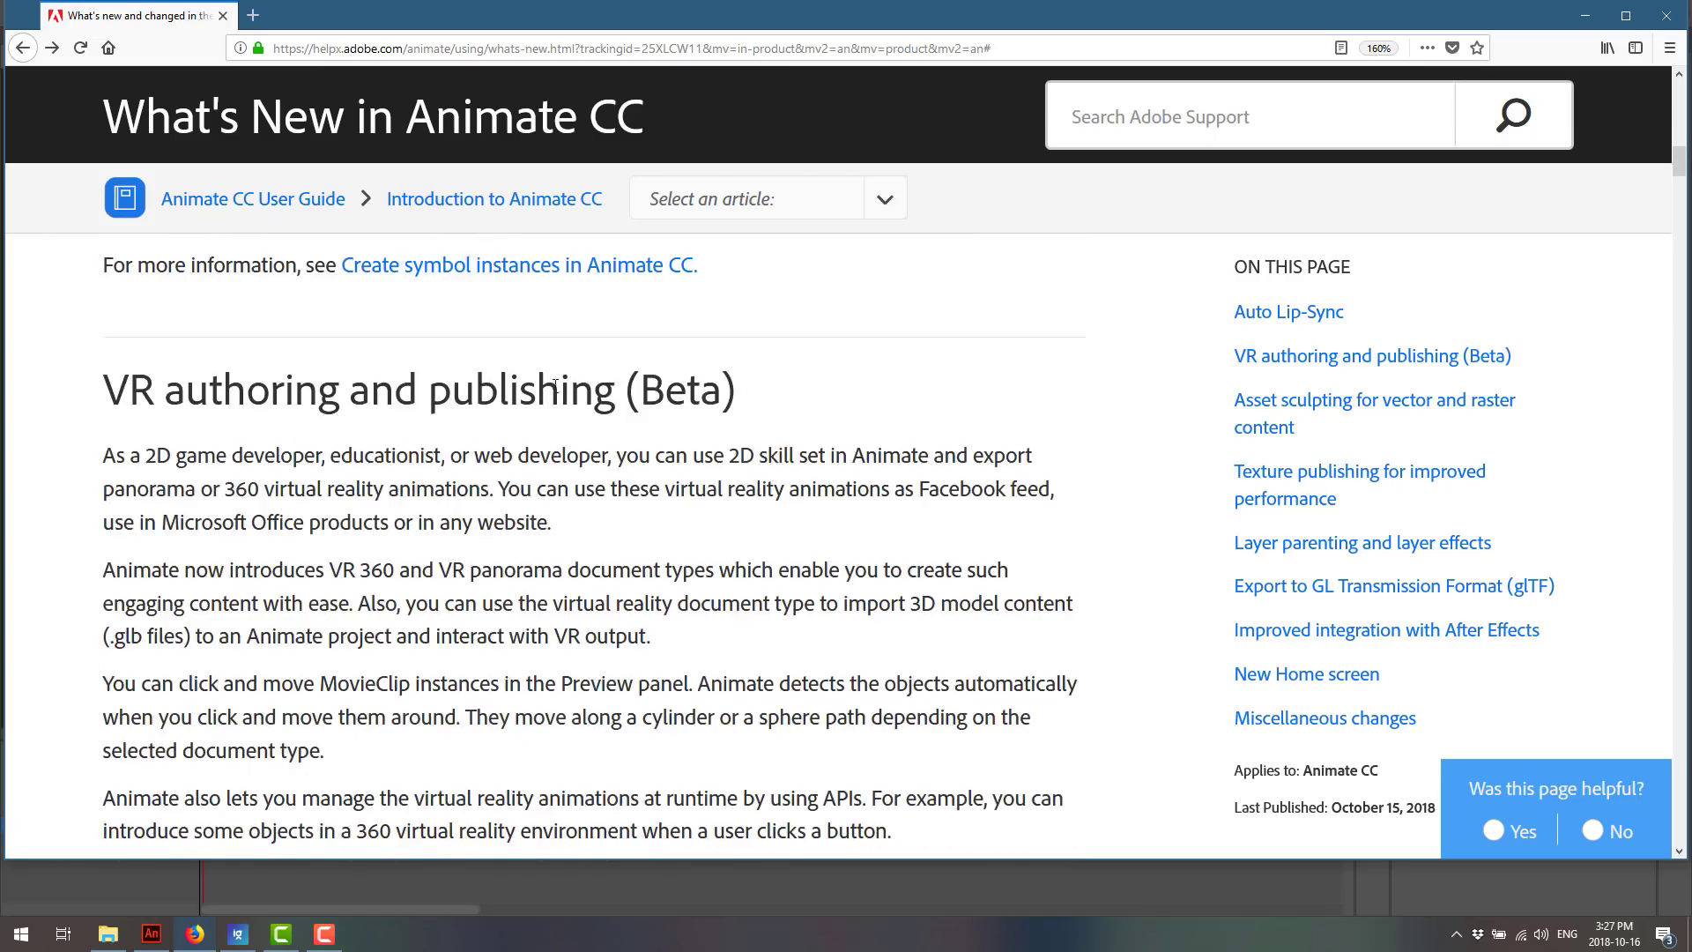
{"action": "scroll", "coordinate": [564, 423], "scroll_direction": "down", "scroll_amount": 2}
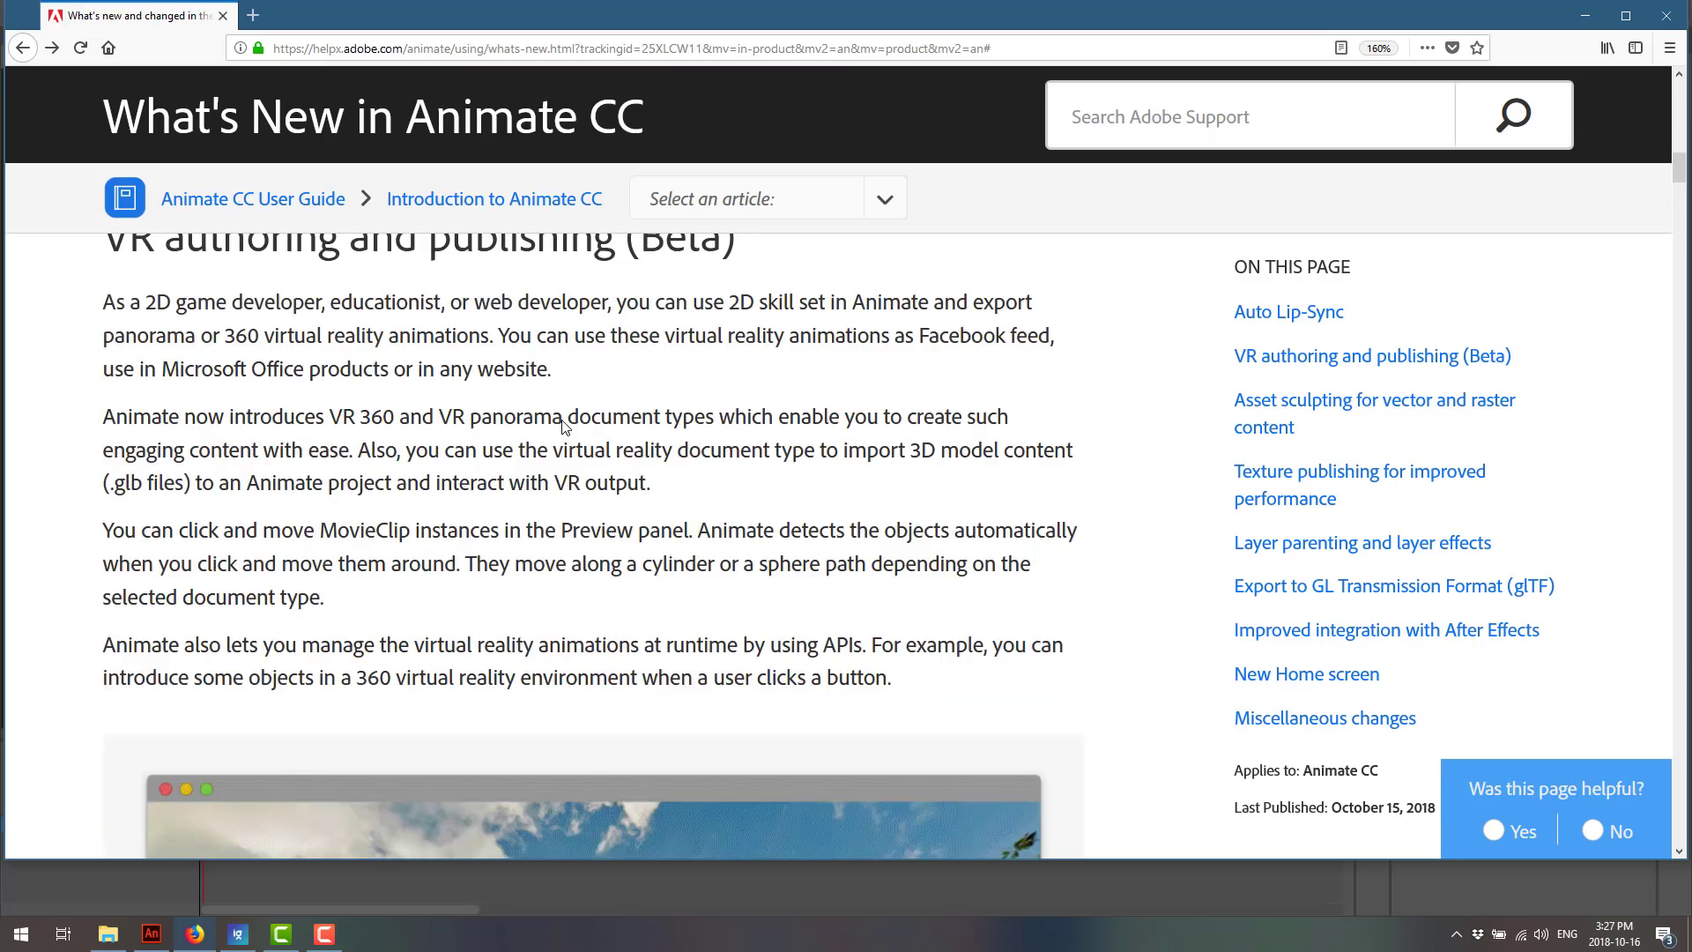
{"action": "scroll", "coordinate": [566, 423], "scroll_direction": "down", "scroll_amount": 4}
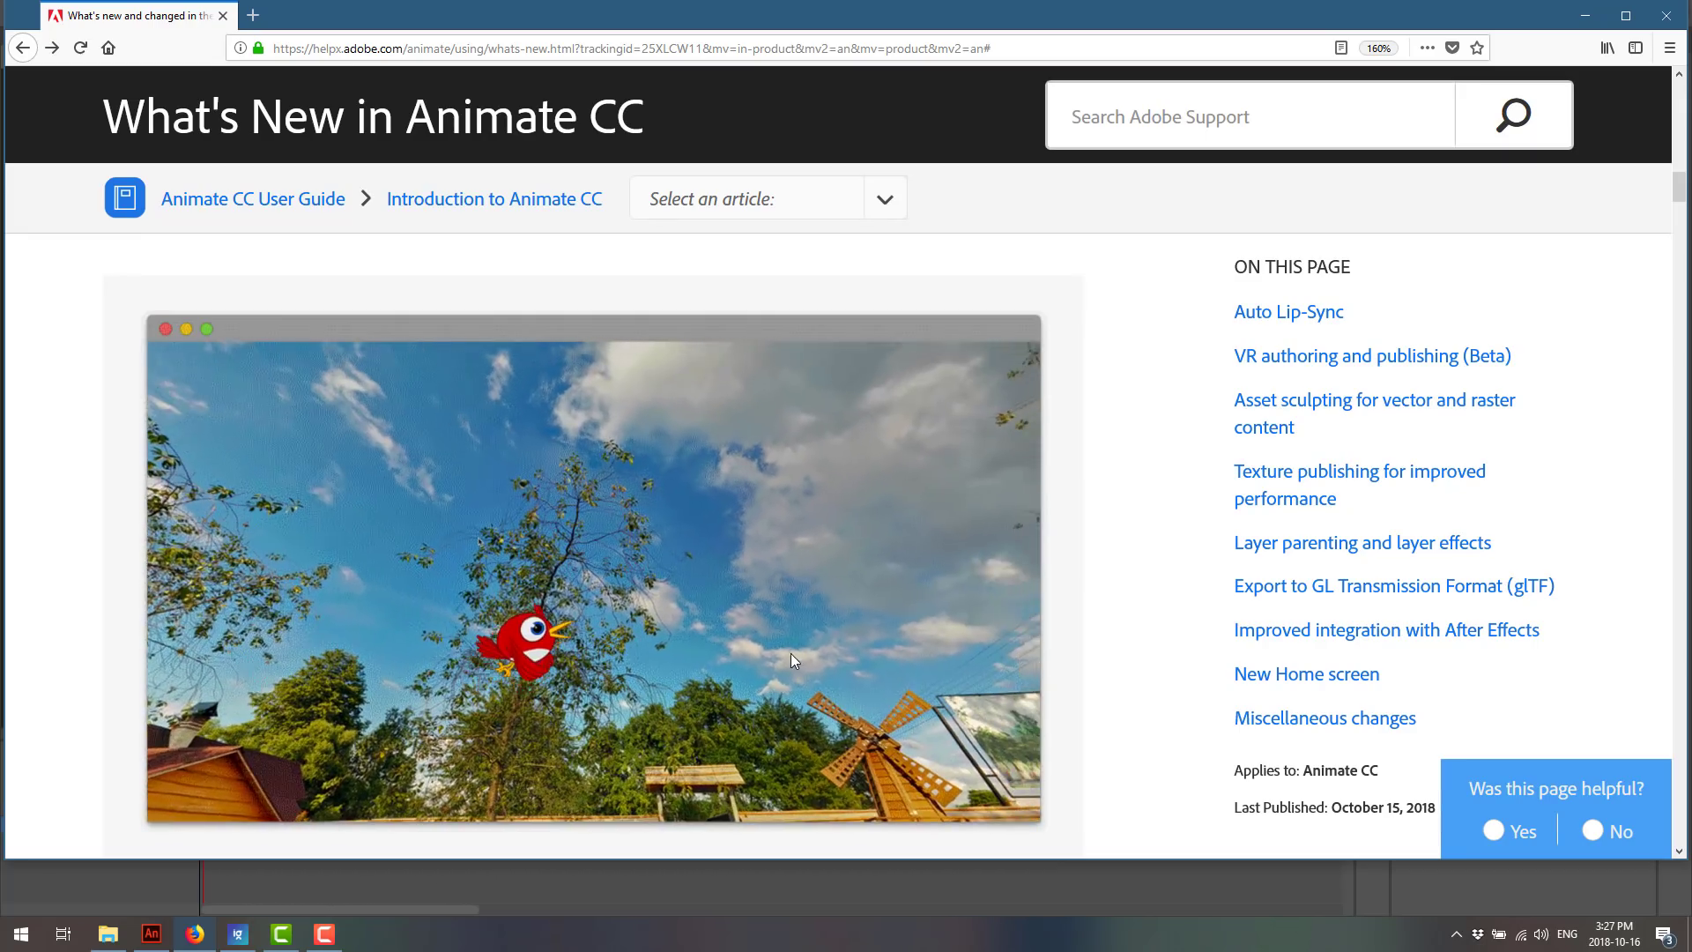
{"action": "scroll", "coordinate": [796, 659], "scroll_direction": "down", "scroll_amount": 2}
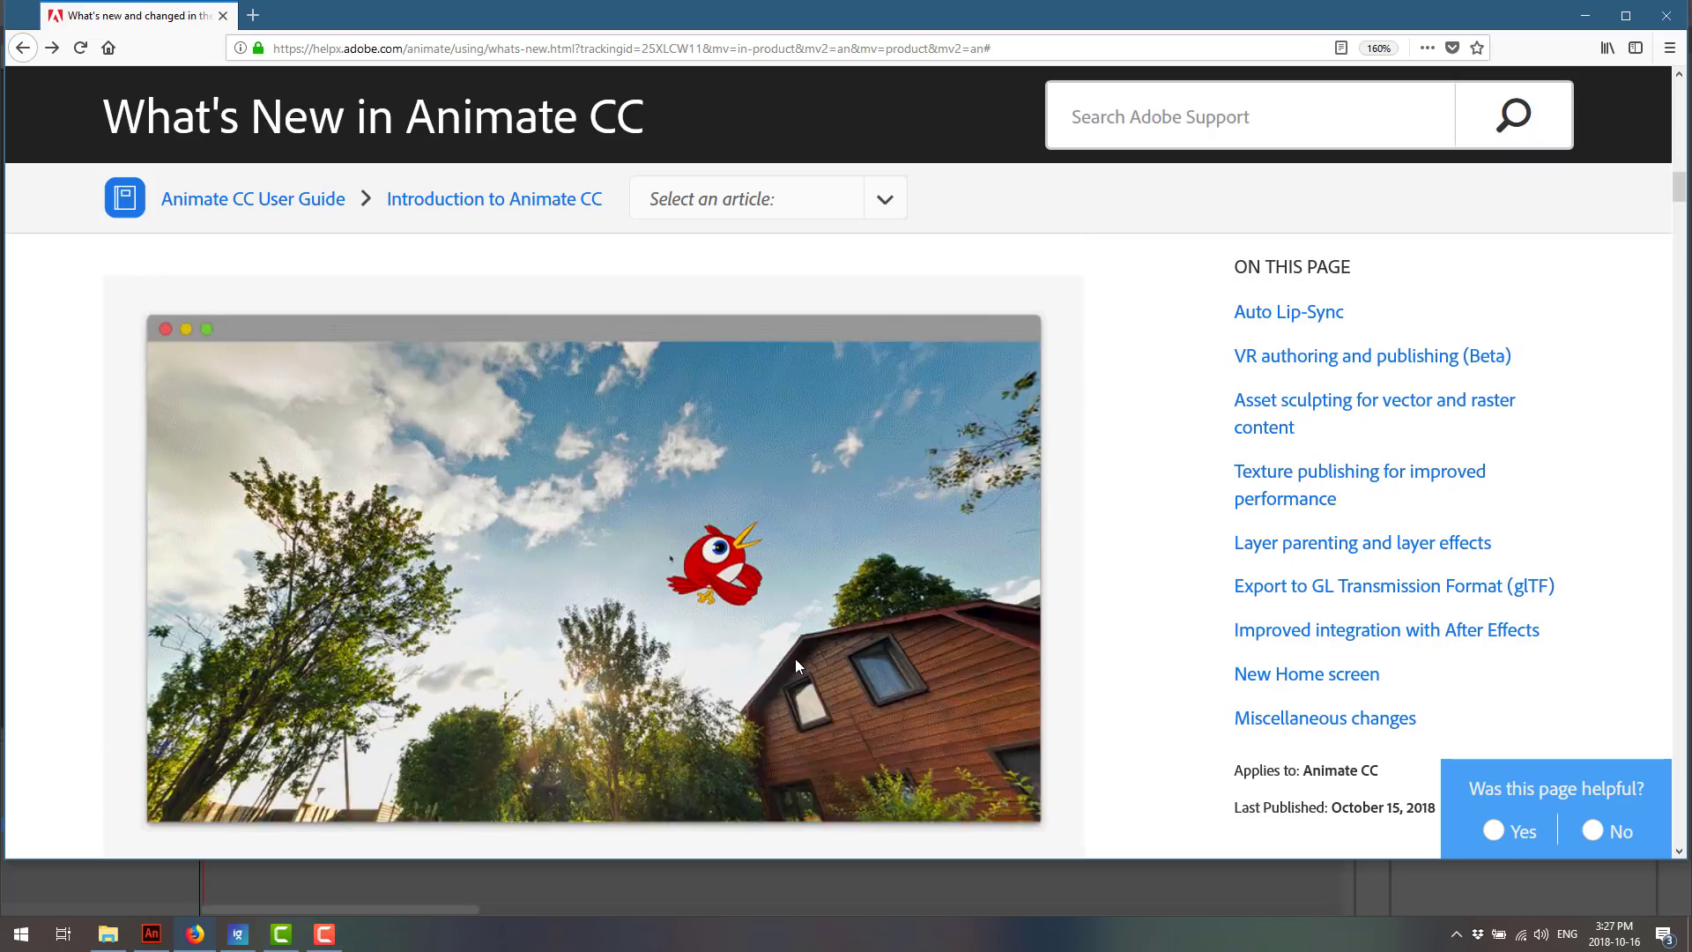
{"action": "scroll", "coordinate": [795, 661], "scroll_direction": "down", "scroll_amount": 8}
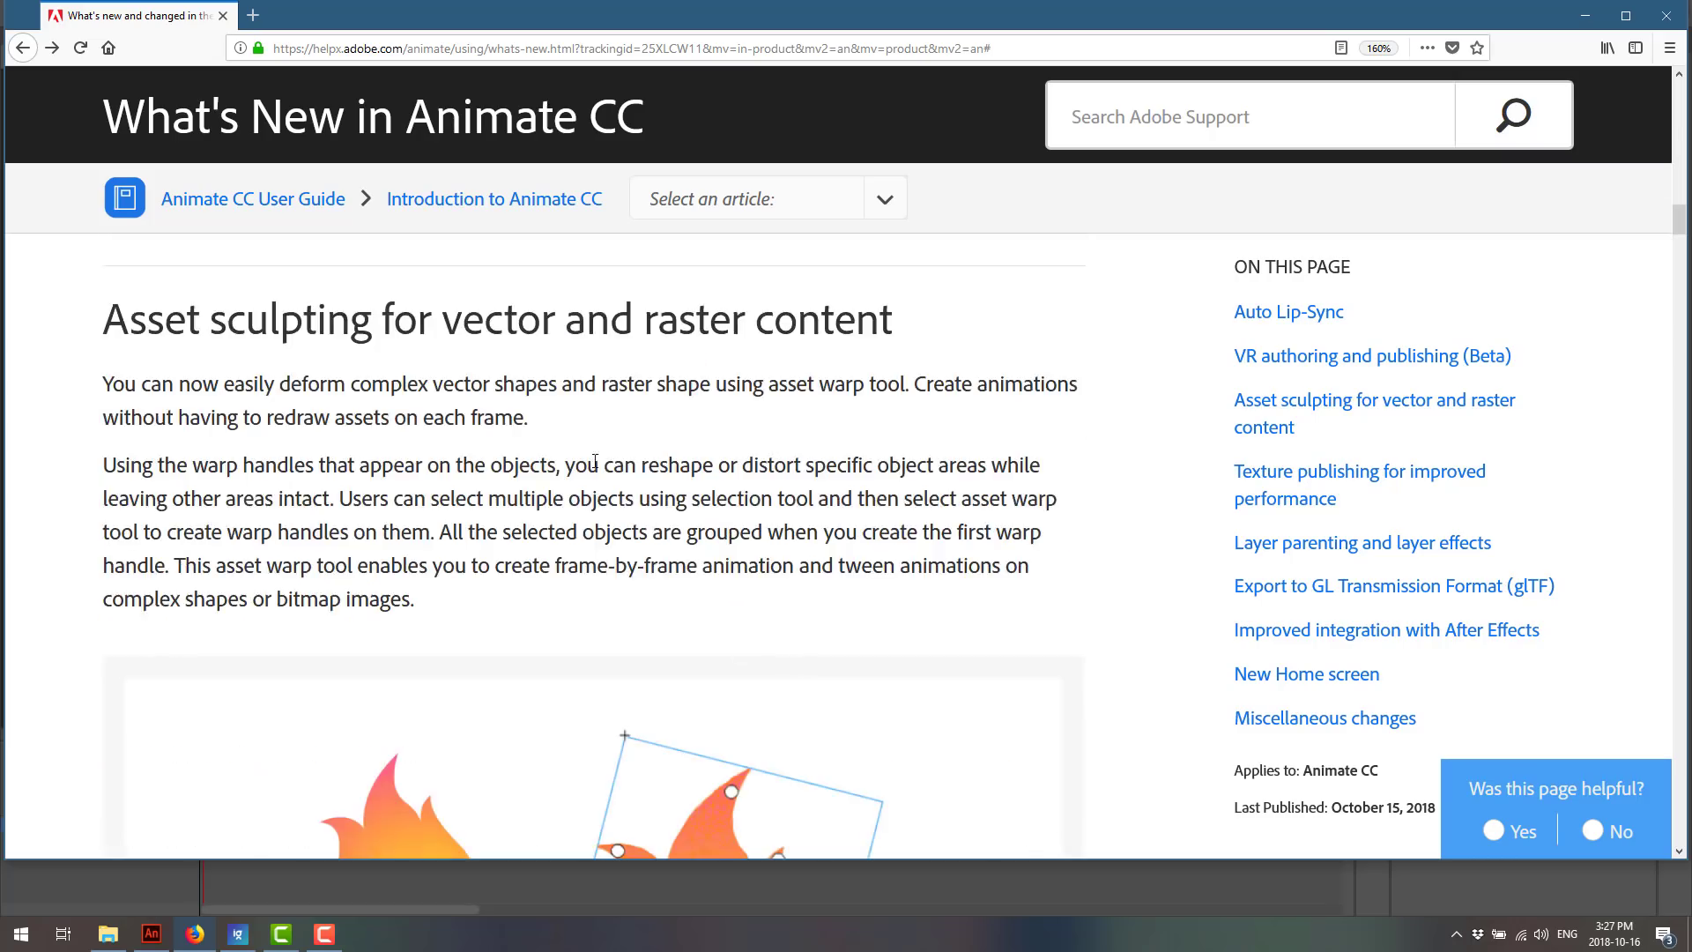
{"action": "scroll", "coordinate": [347, 590], "scroll_direction": "down", "scroll_amount": 4}
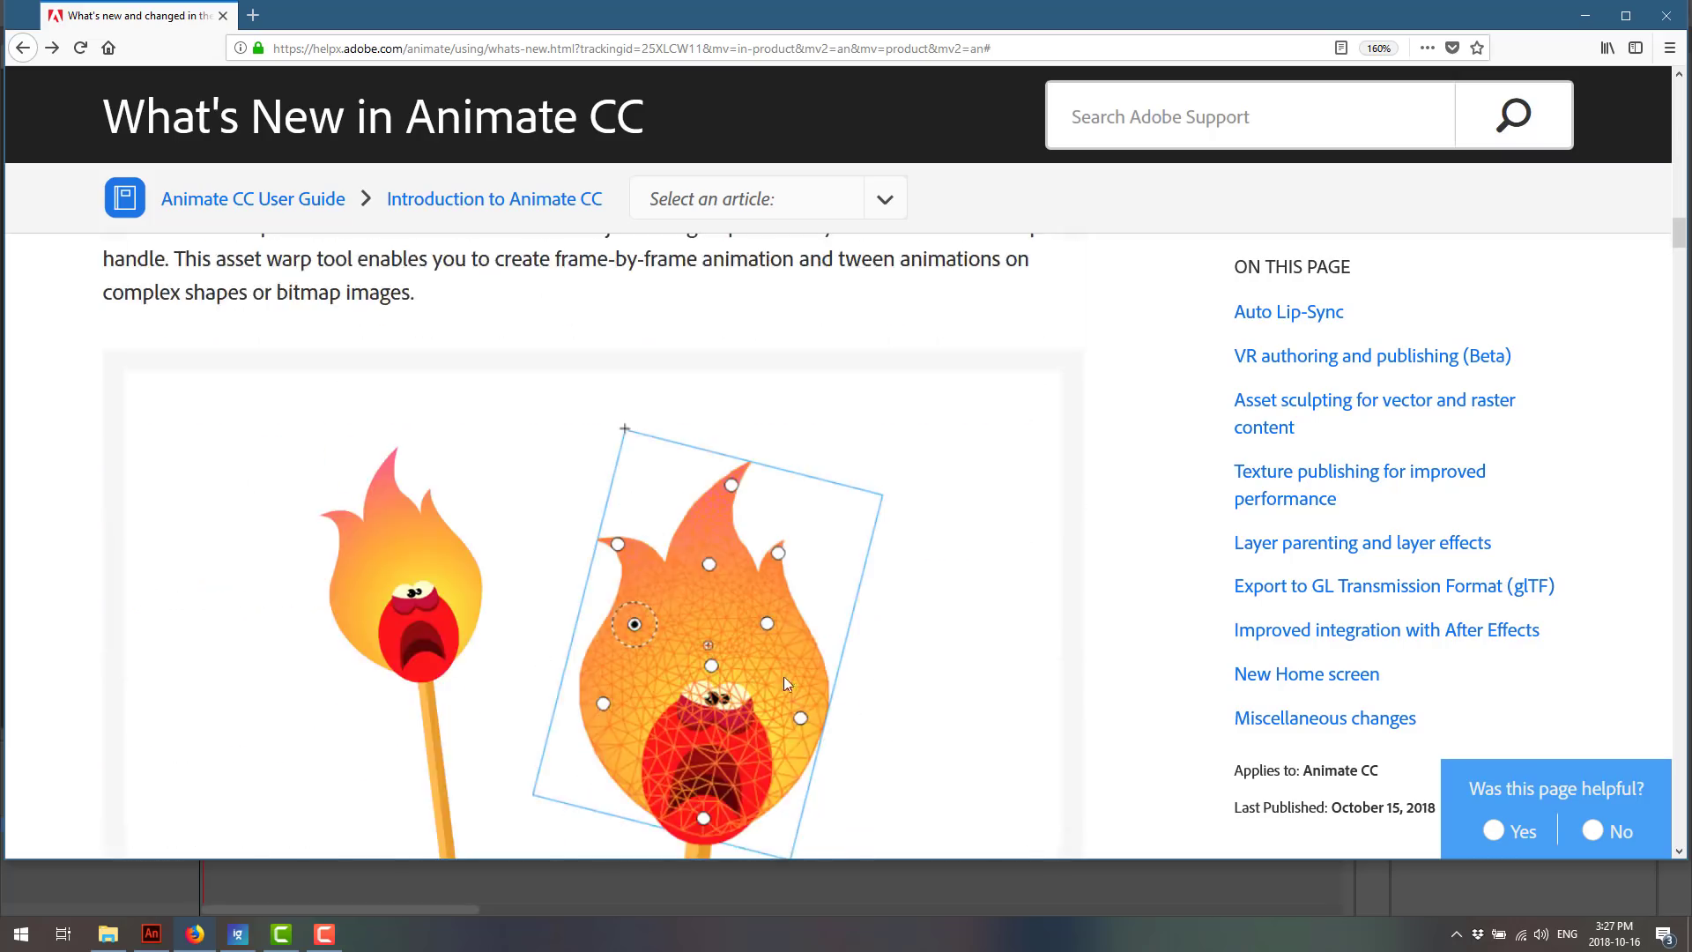
{"action": "scroll", "coordinate": [751, 682], "scroll_direction": "down", "scroll_amount": 2}
{"action": "scroll", "coordinate": [740, 630], "scroll_direction": "down", "scroll_amount": 13}
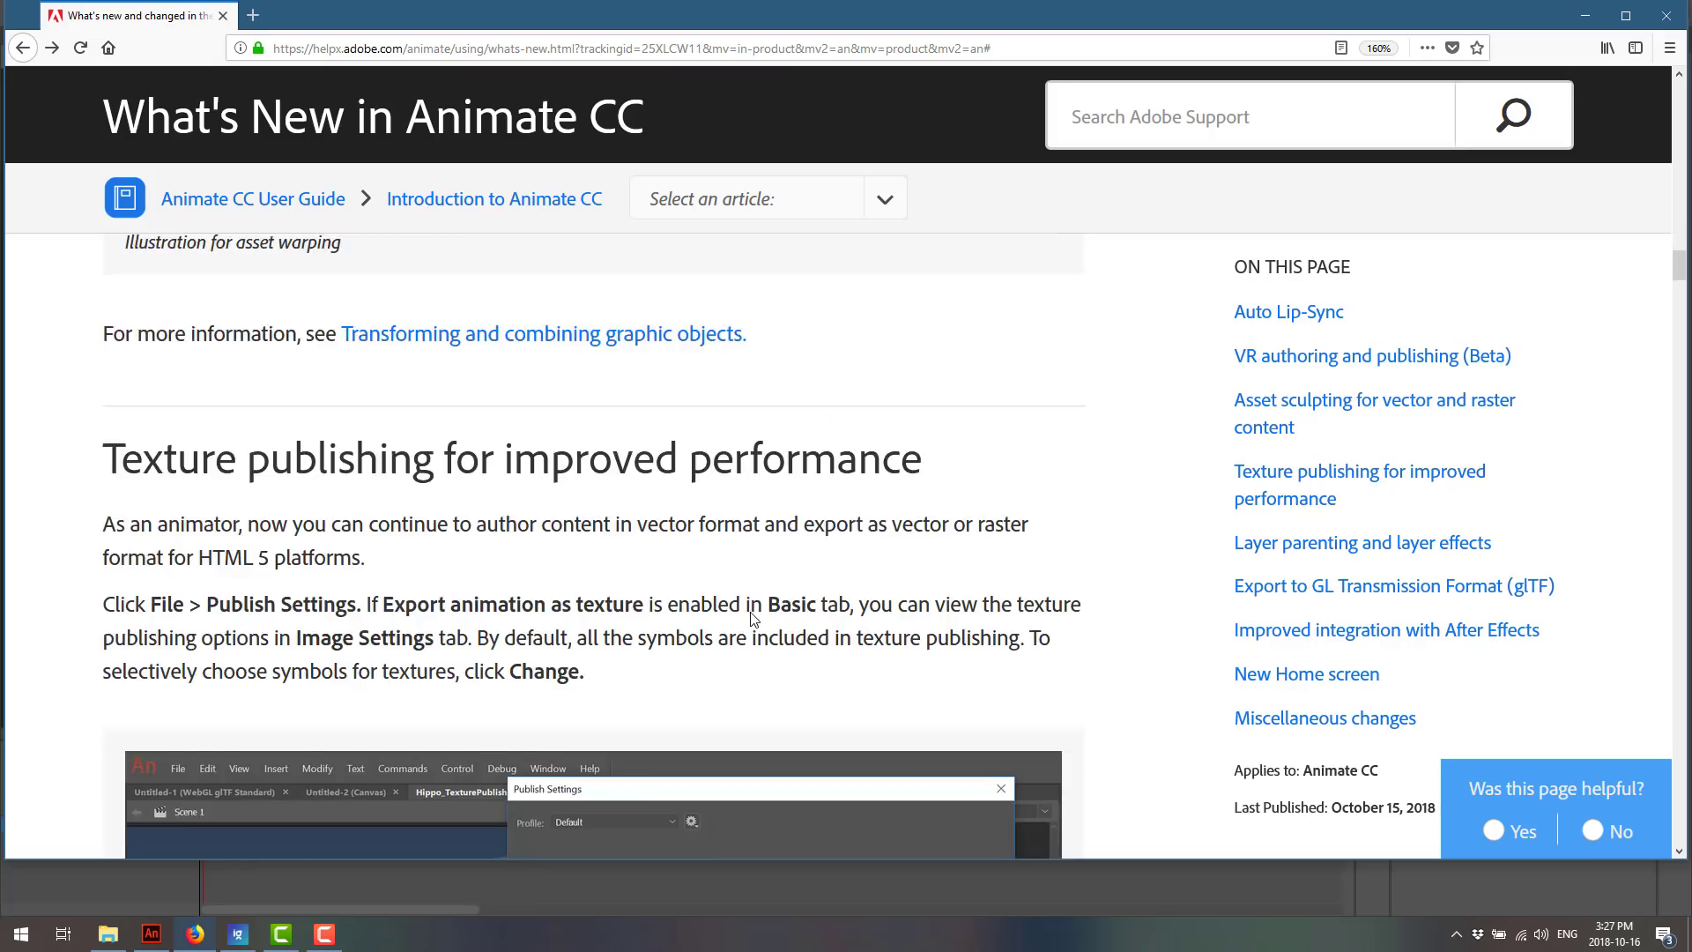
- Scroll past the Publish Settings screenshot to the Layer parenting section's walk-cycle image
{"action": "scroll", "coordinate": [751, 619], "scroll_direction": "up", "scroll_amount": 4}
{"action": "scroll", "coordinate": [752, 619], "scroll_direction": "down", "scroll_amount": 6}
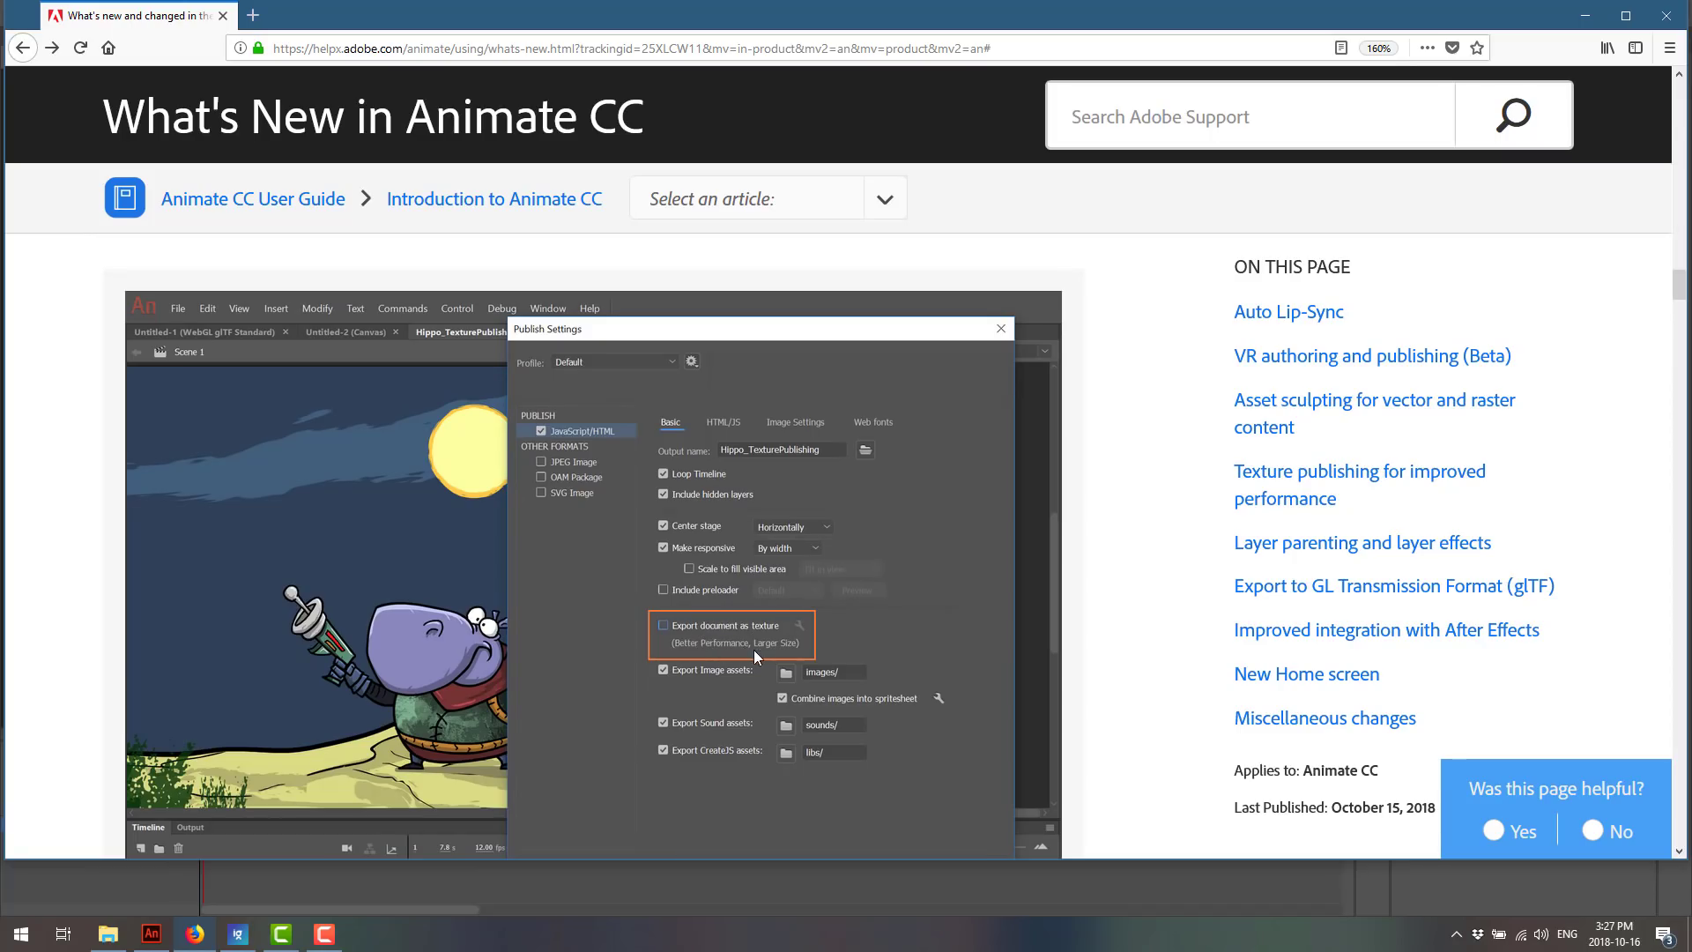
{"action": "scroll", "coordinate": [772, 623], "scroll_direction": "down", "scroll_amount": 2}
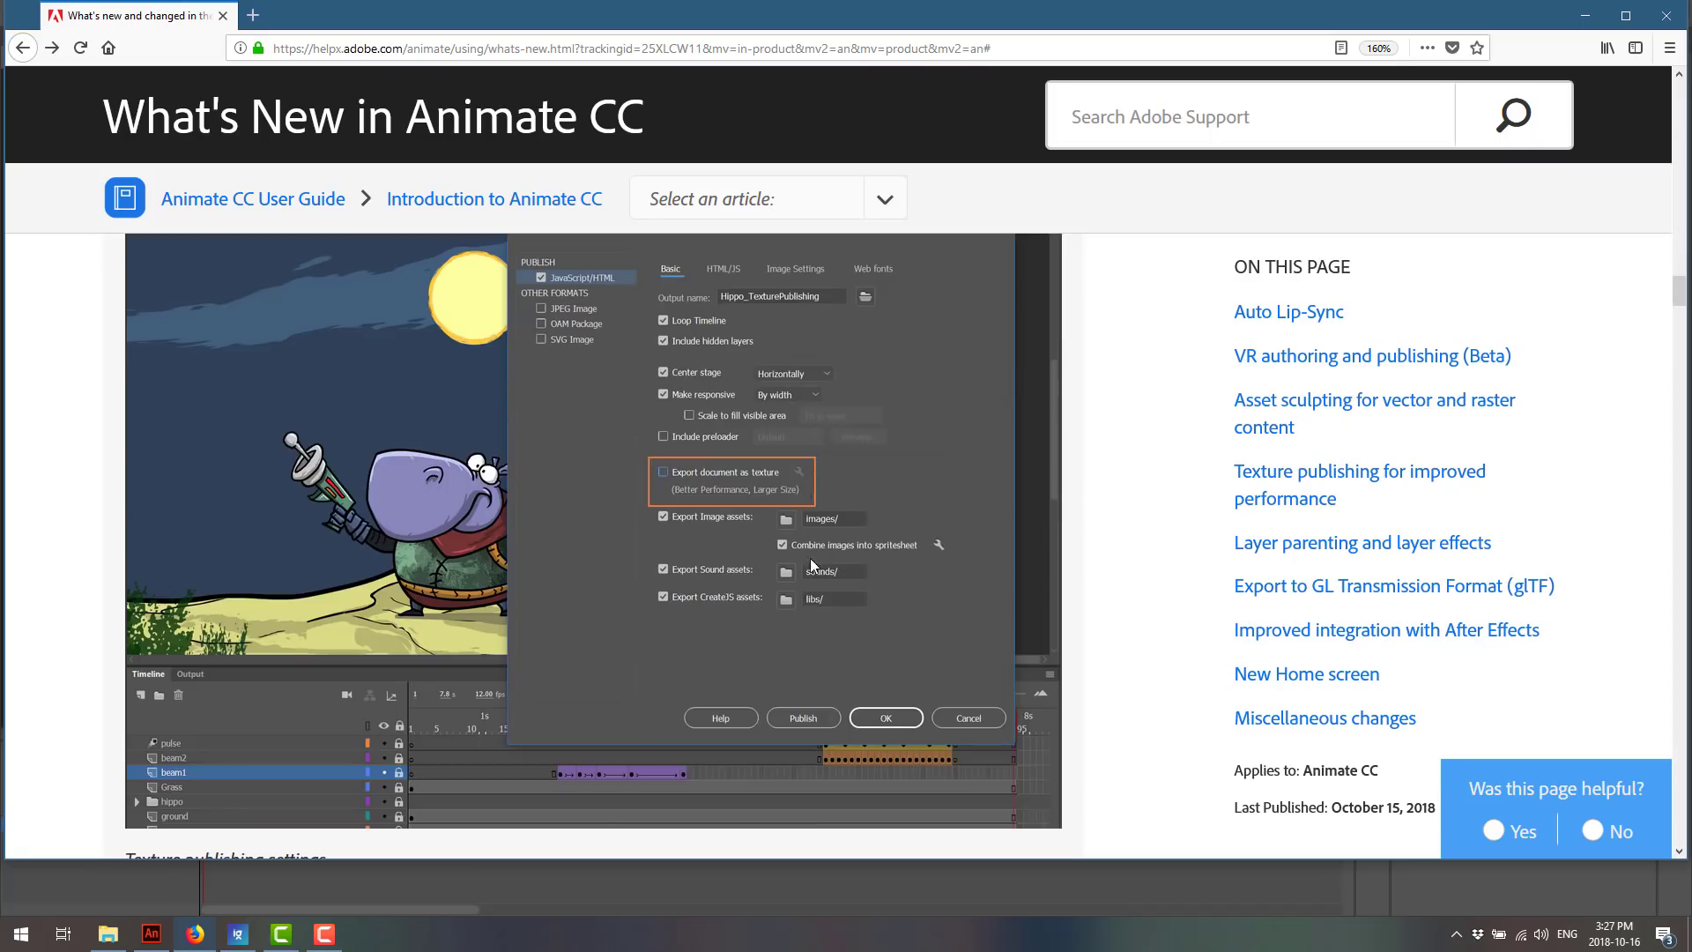
{"action": "scroll", "coordinate": [811, 558], "scroll_direction": "down", "scroll_amount": 4}
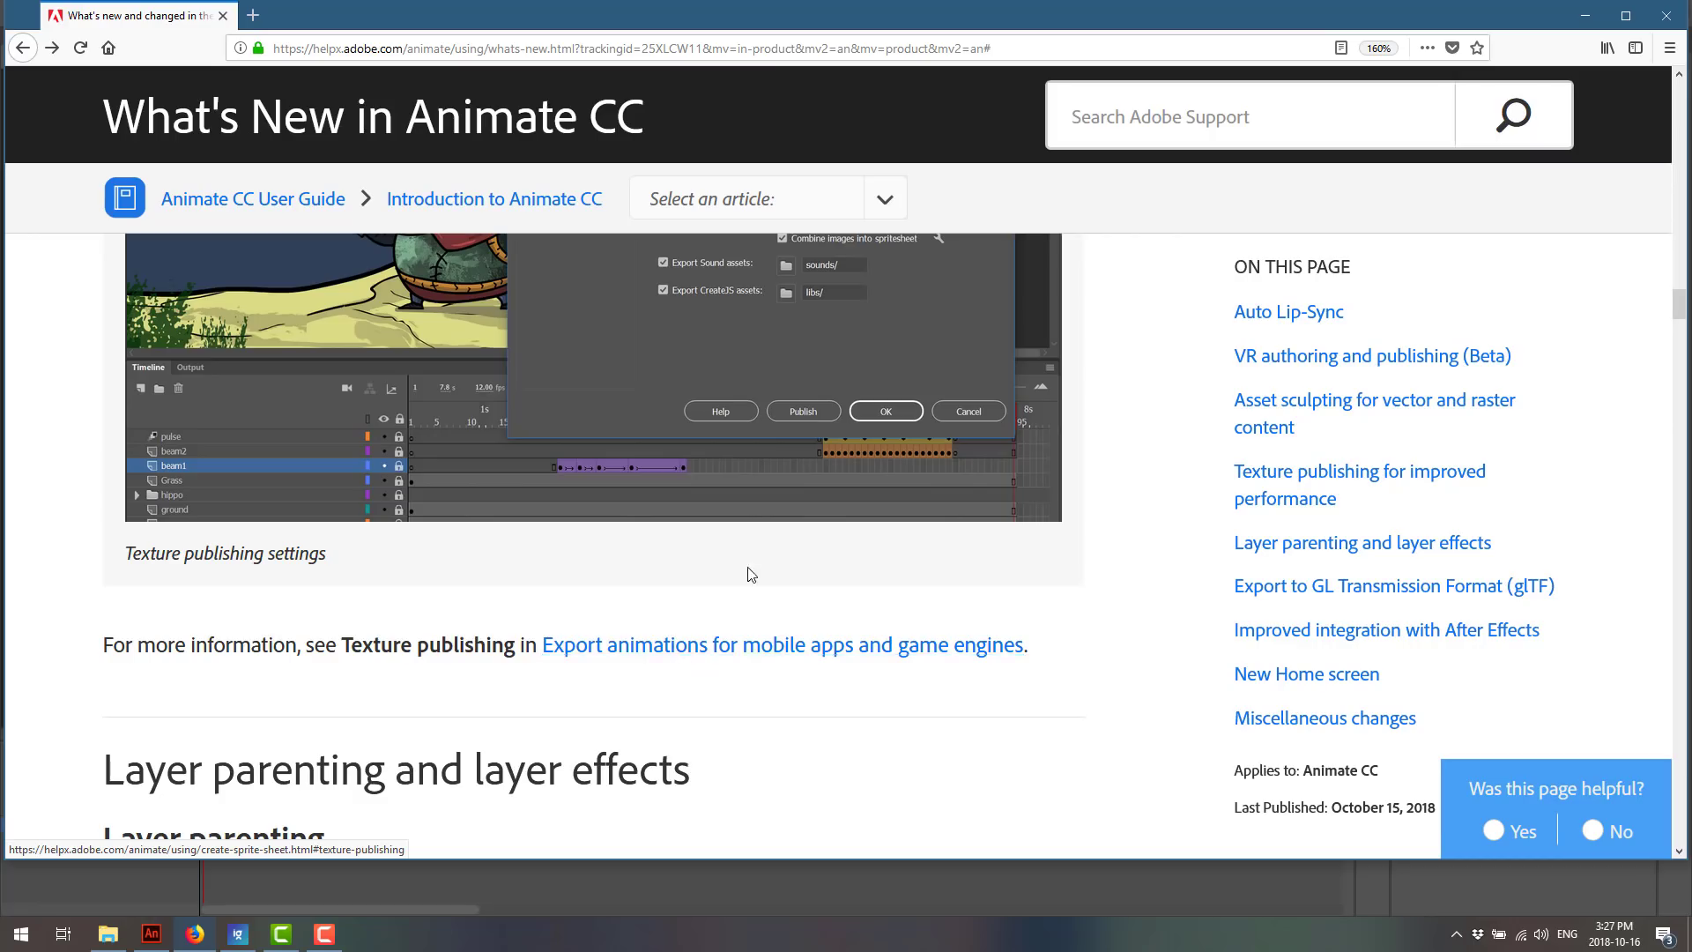
{"action": "scroll", "coordinate": [749, 574], "scroll_direction": "down", "scroll_amount": 5}
- Scroll past Layer effects to the glTF export section and its WebGL-glTF Export video
{"action": "scroll", "coordinate": [545, 384], "scroll_direction": "down", "scroll_amount": 3}
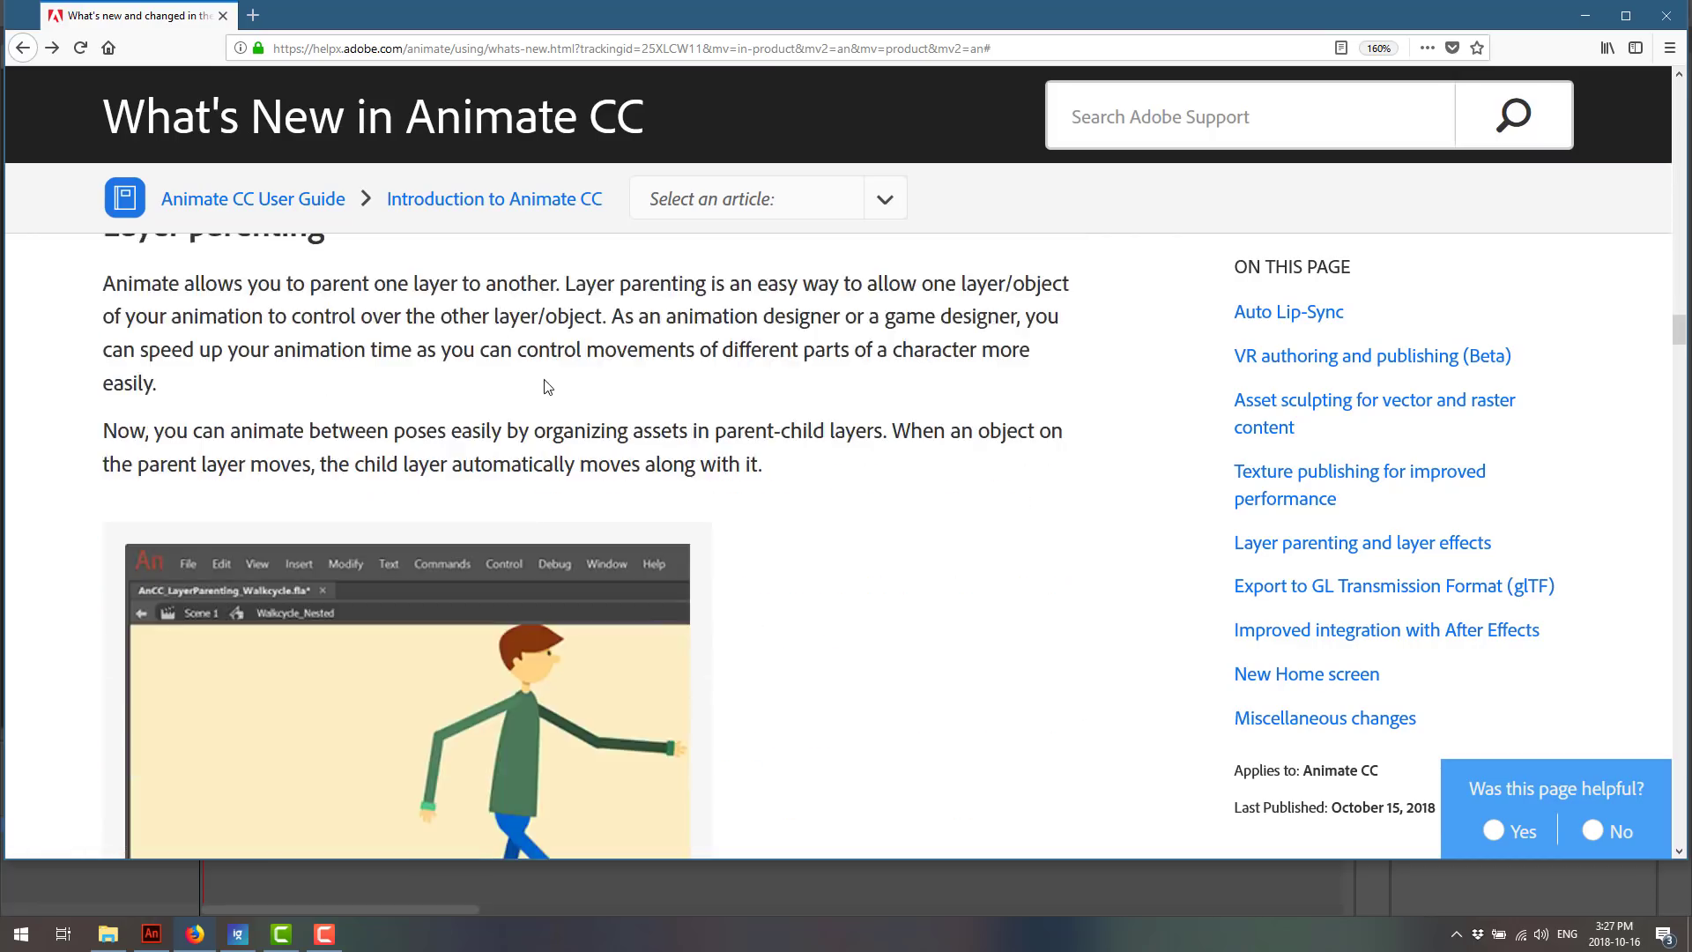
{"action": "scroll", "coordinate": [592, 374], "scroll_direction": "down", "scroll_amount": 6}
{"action": "scroll", "coordinate": [592, 370], "scroll_direction": "down", "scroll_amount": 5}
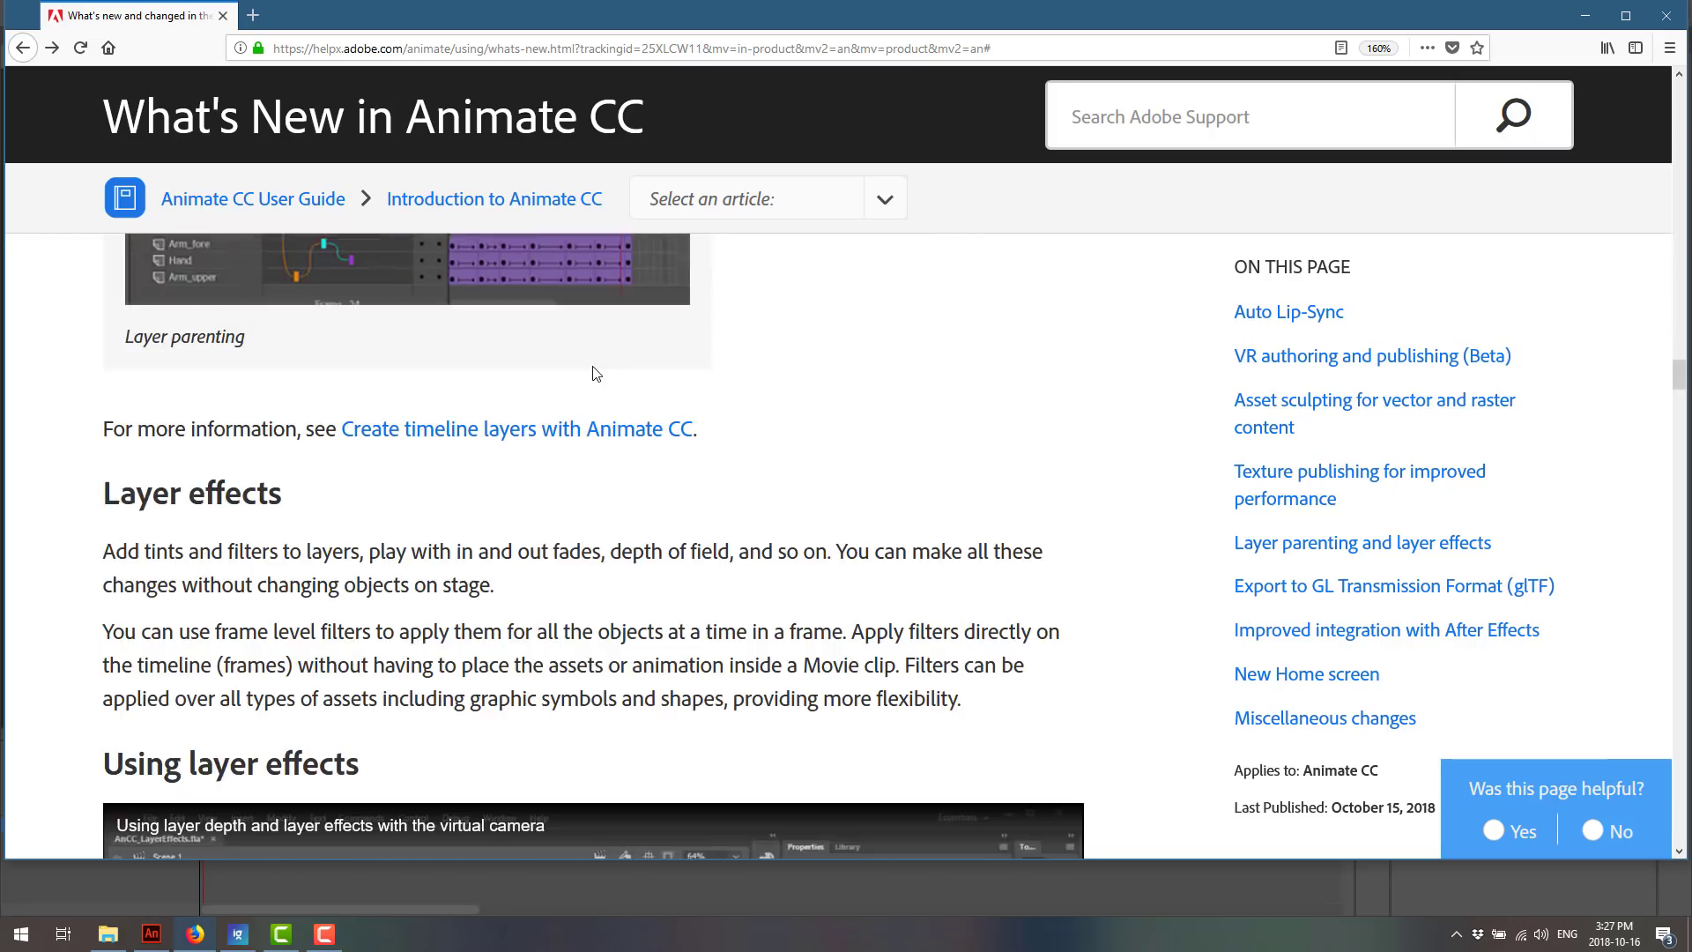
{"action": "scroll", "coordinate": [467, 394], "scroll_direction": "down", "scroll_amount": 2}
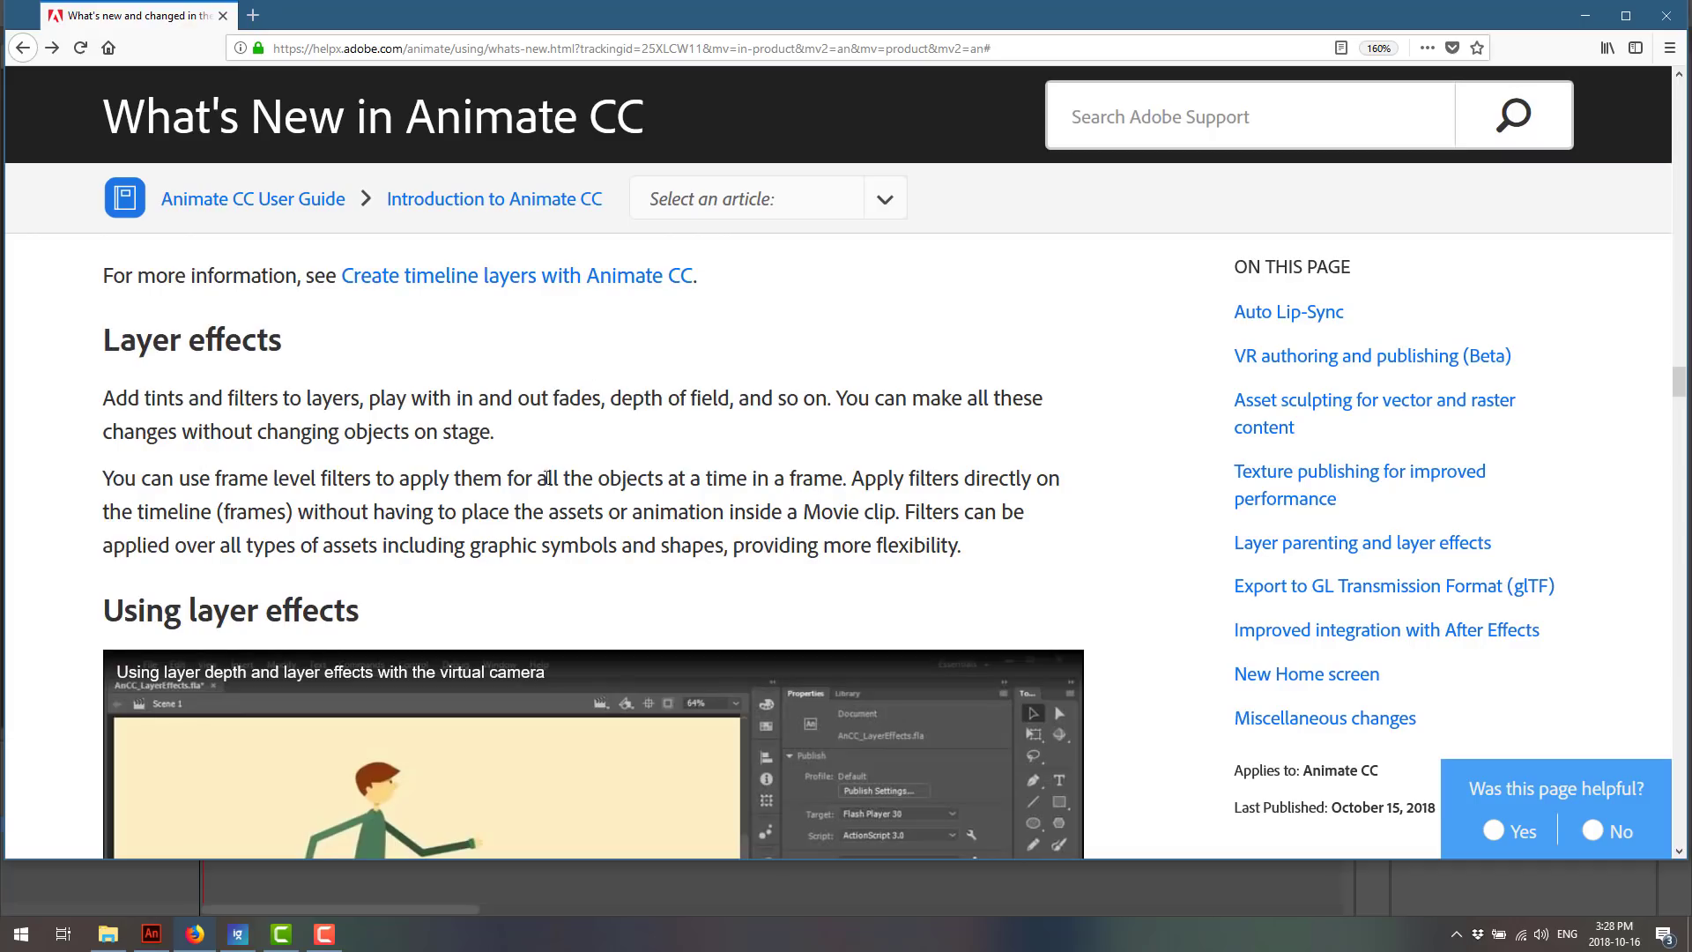
{"action": "scroll", "coordinate": [570, 476], "scroll_direction": "down", "scroll_amount": 3}
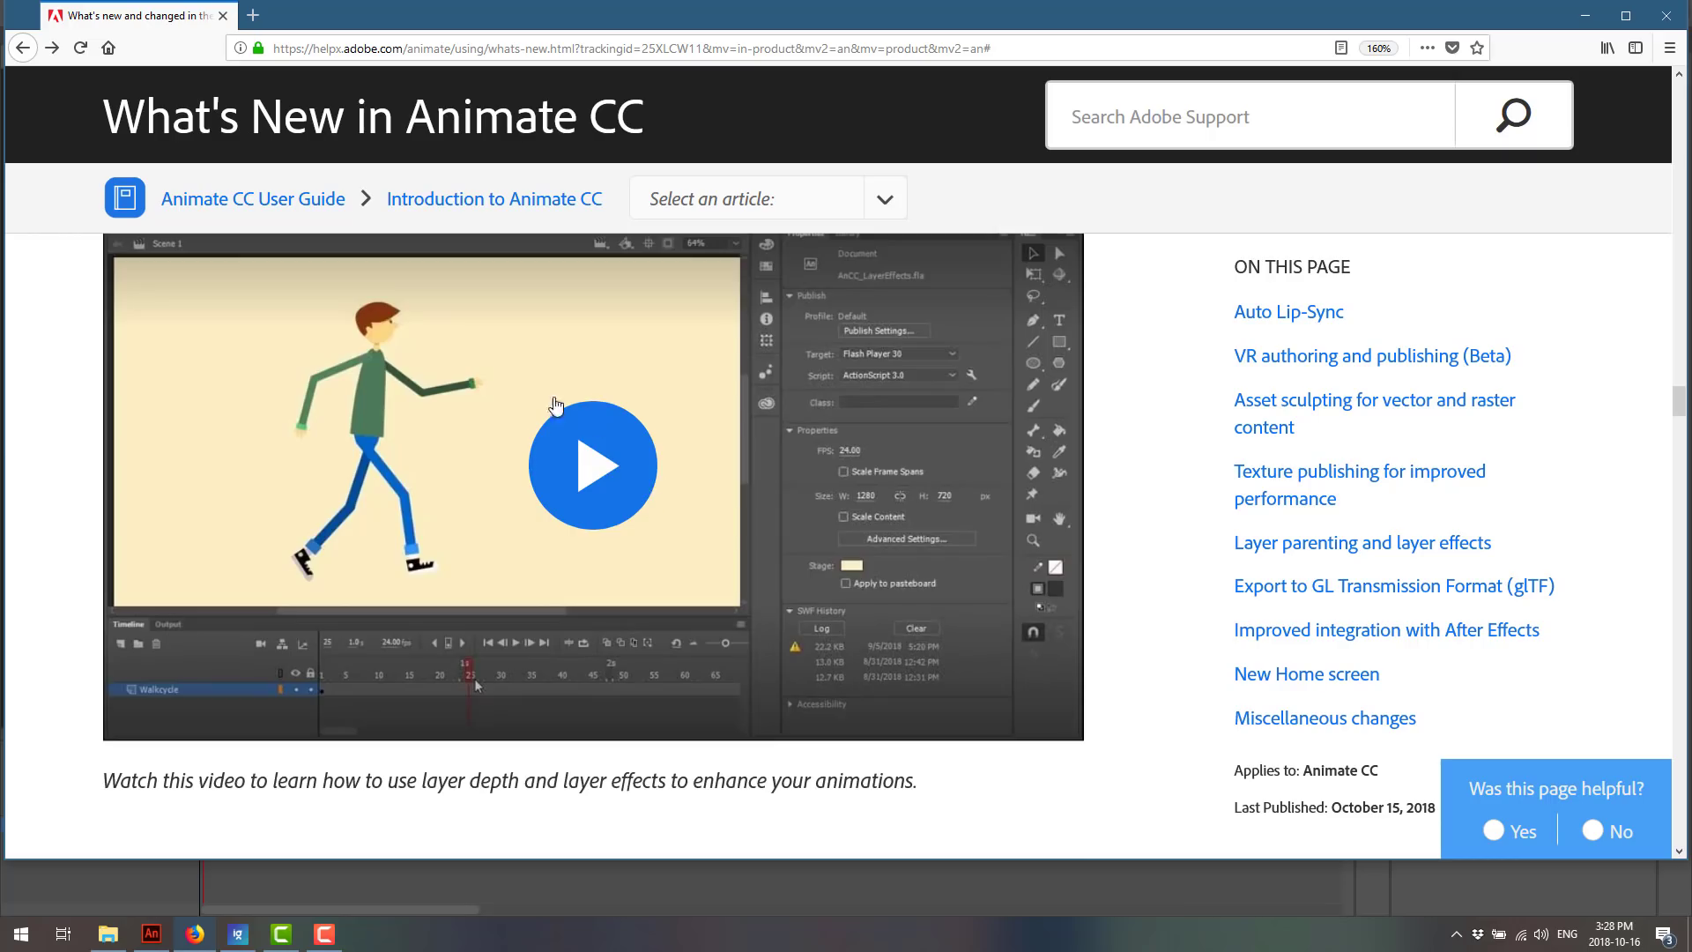
{"action": "scroll", "coordinate": [683, 425], "scroll_direction": "up", "scroll_amount": 2}
{"action": "scroll", "coordinate": [683, 425], "scroll_direction": "up", "scroll_amount": 3}
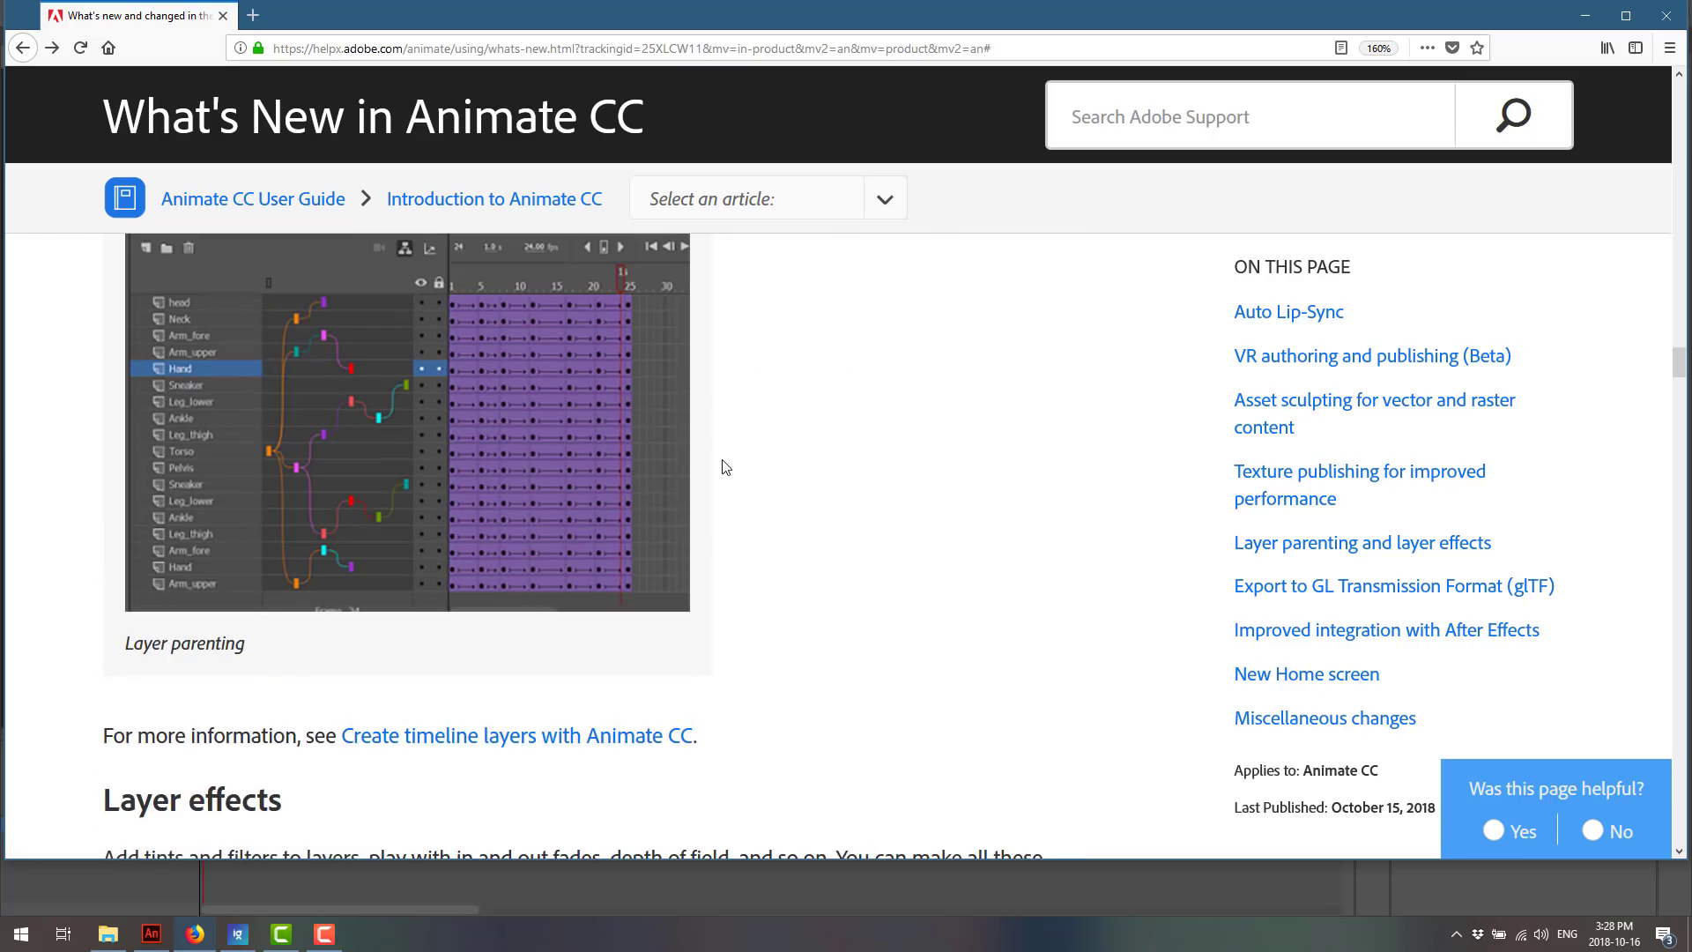
{"action": "scroll", "coordinate": [723, 469], "scroll_direction": "down", "scroll_amount": 10}
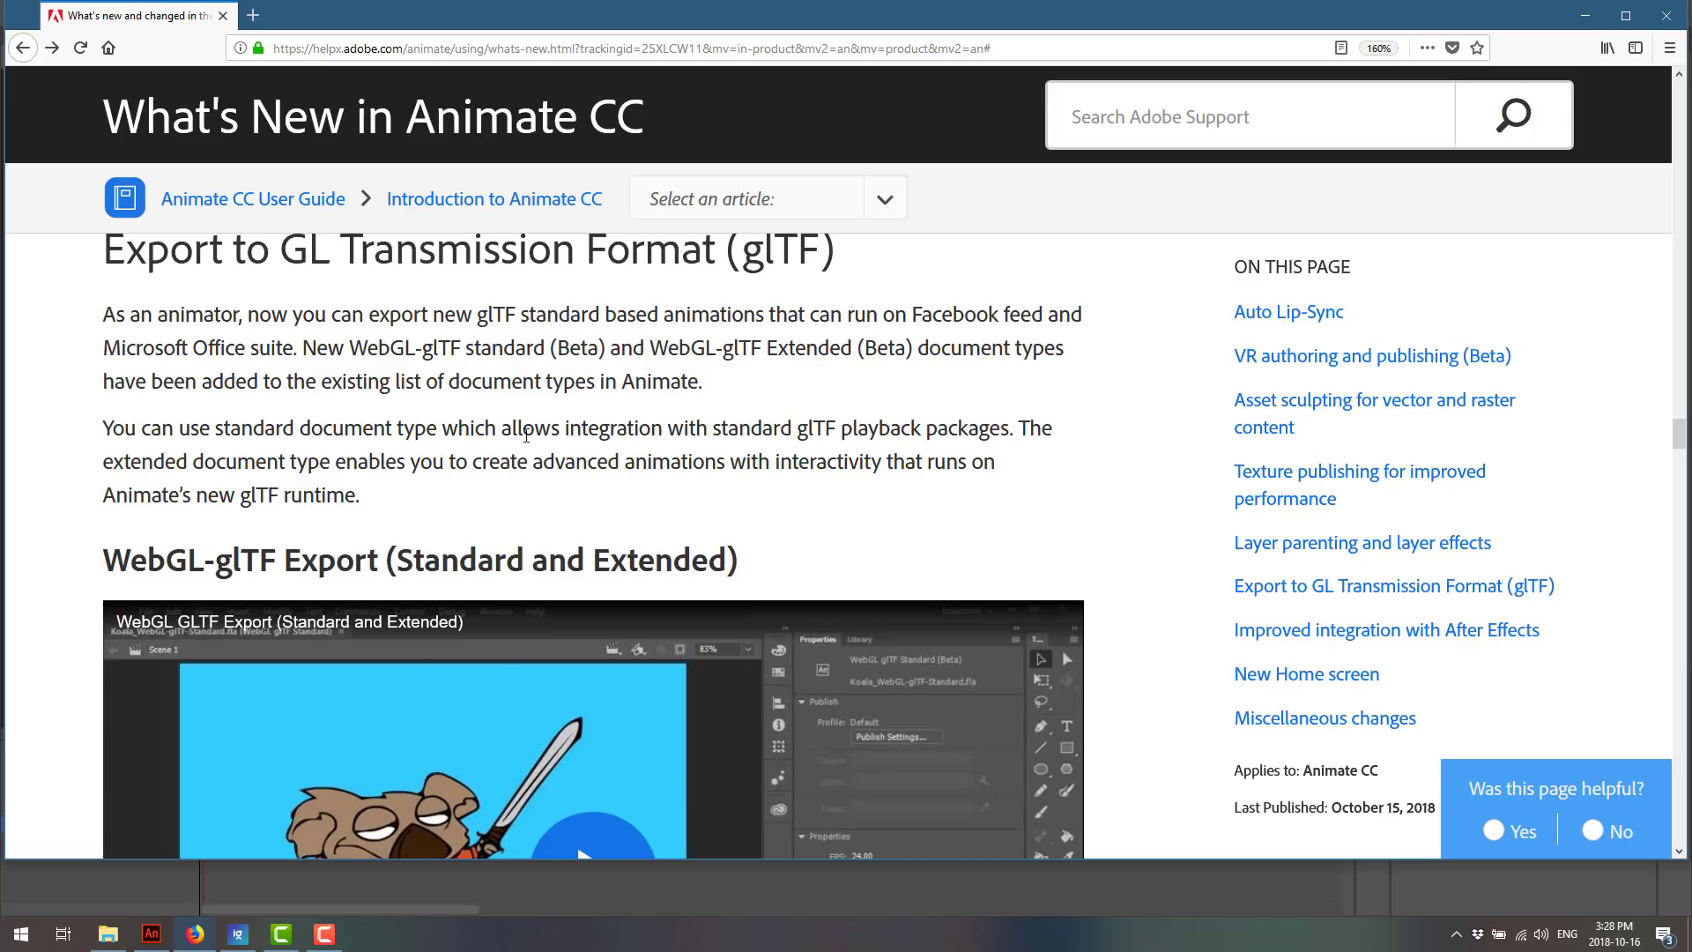
- Open the 'Creating and publishing a WebGL document' article in a new tab and switch to it
{"action": "scroll", "coordinate": [706, 467], "scroll_direction": "down", "scroll_amount": 3}
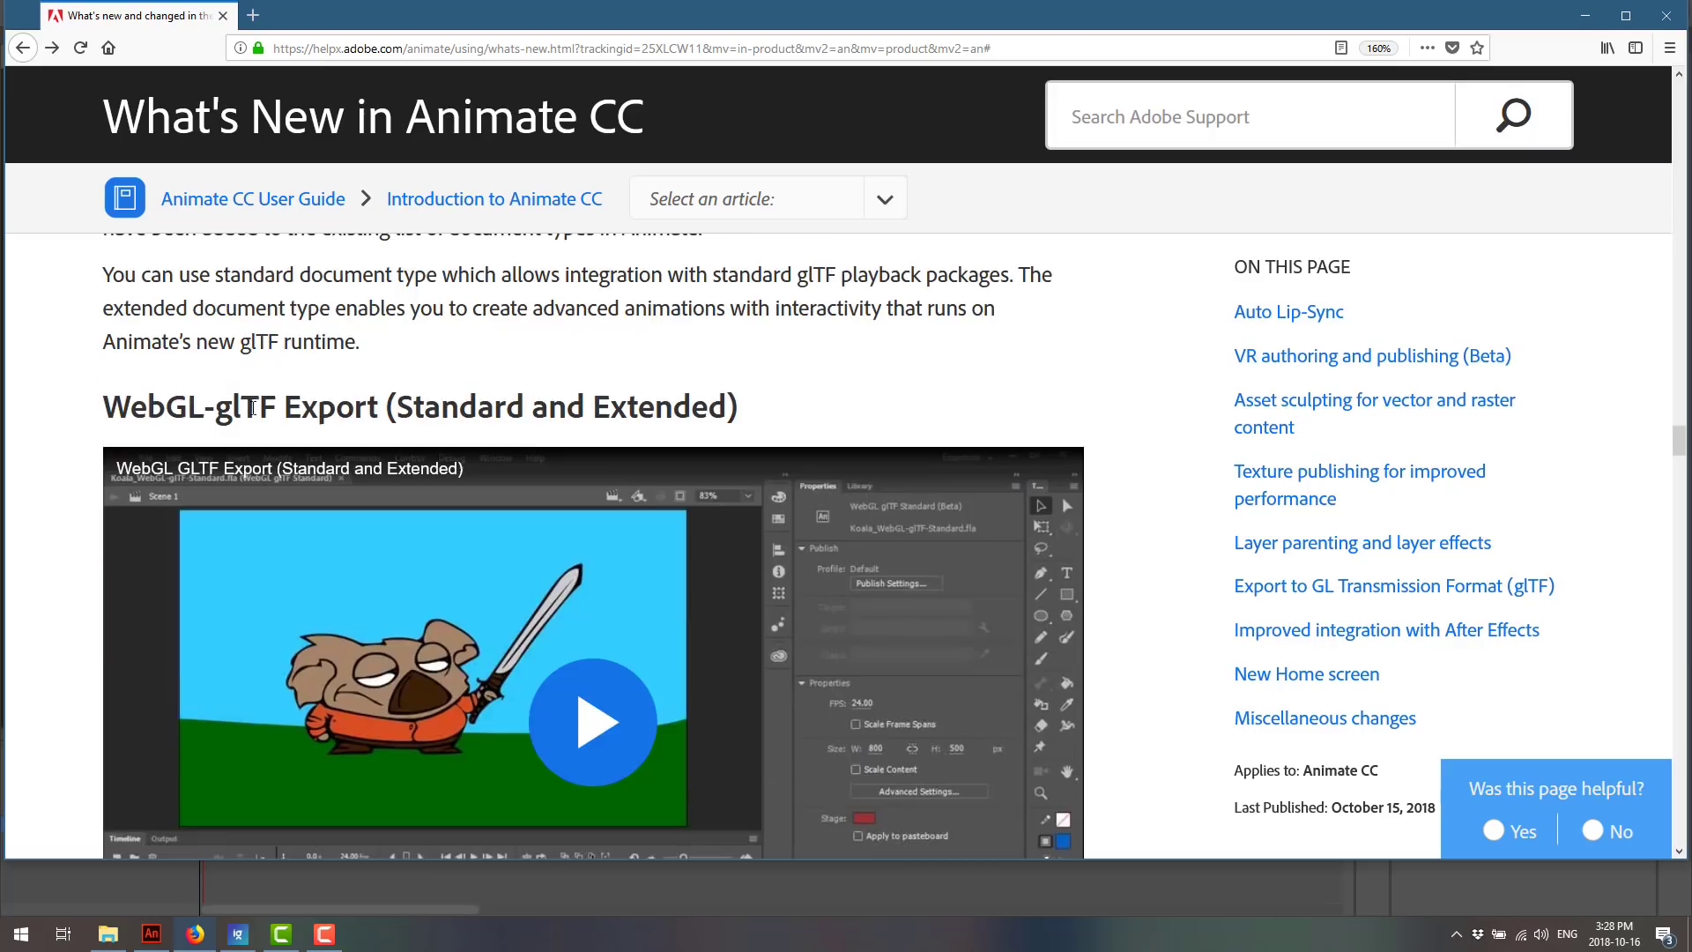
{"action": "scroll", "coordinate": [896, 405], "scroll_direction": "down", "scroll_amount": 12}
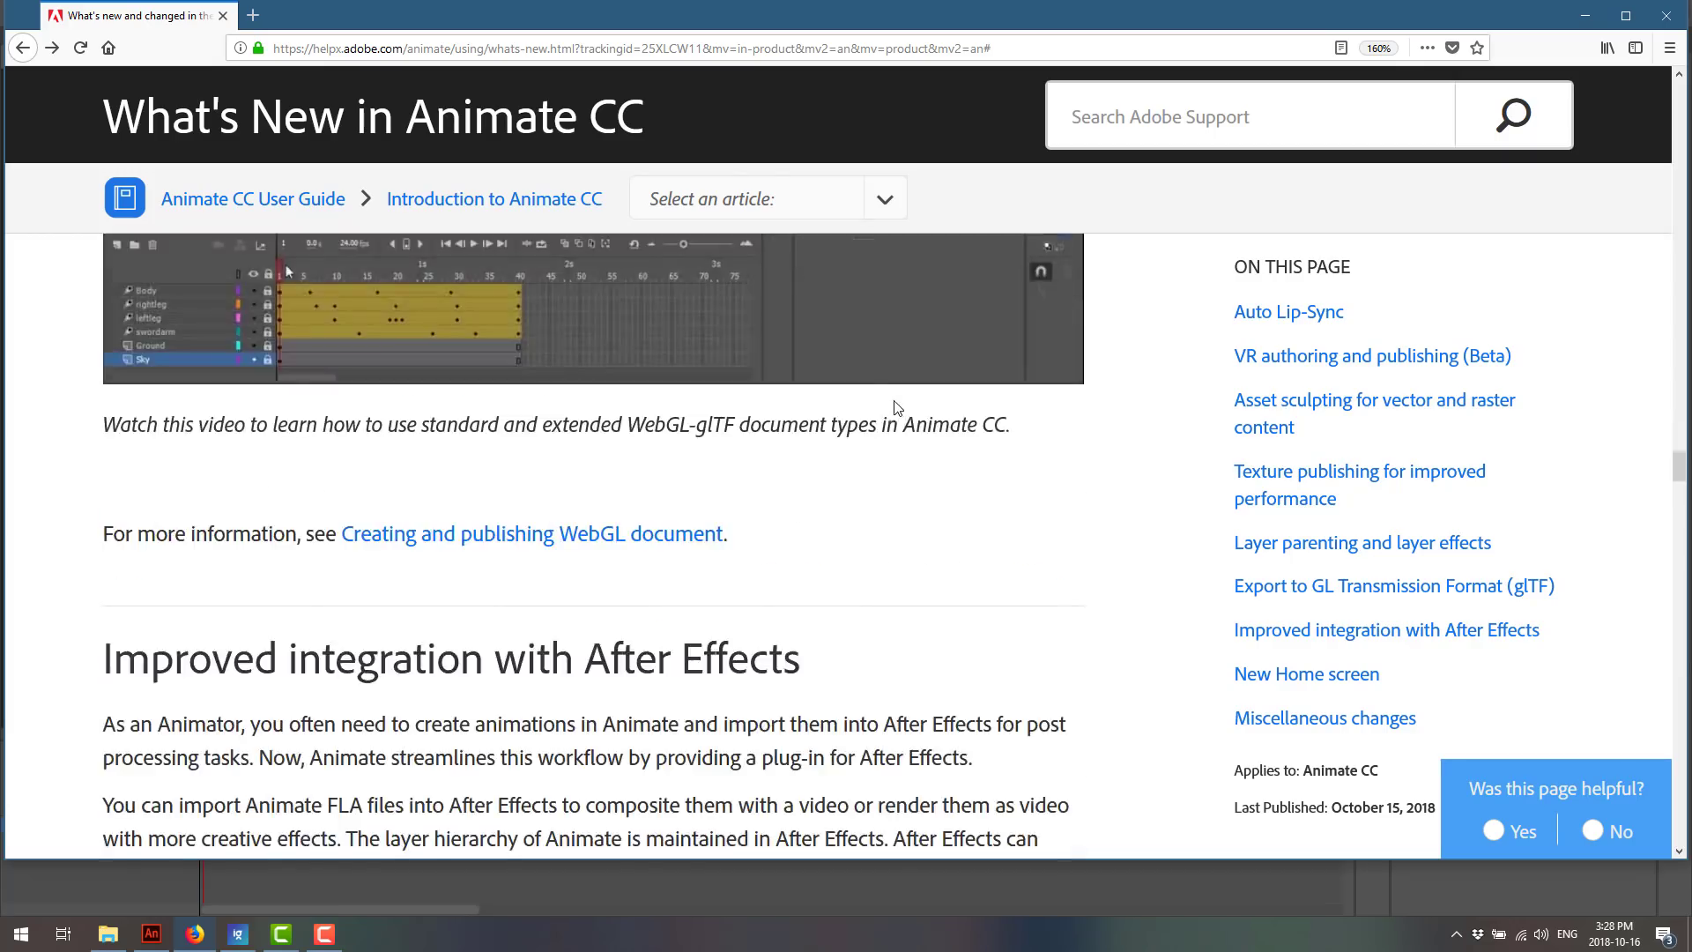
{"action": "scroll", "coordinate": [891, 405], "scroll_direction": "up", "scroll_amount": 3}
{"action": "middle_click", "coordinate": [587, 534]}
{"action": "left_click", "coordinate": [331, 15]}
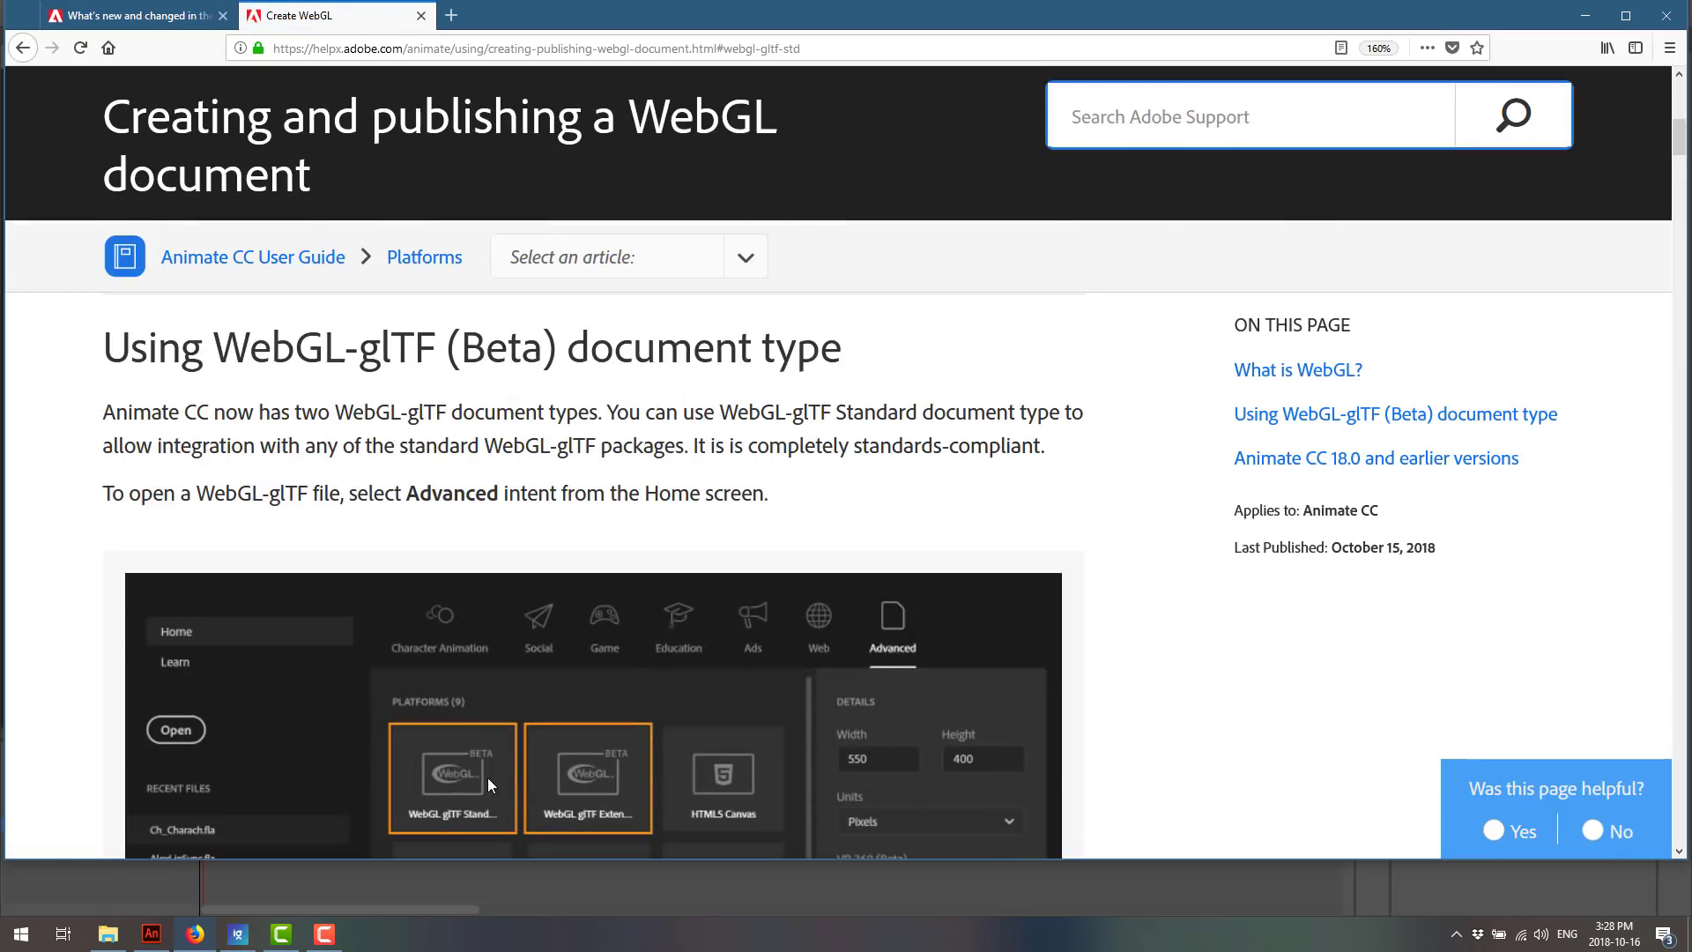
- Read down the WebGL document page to its WebGL-glTF Export tutorial video
{"action": "scroll", "coordinate": [506, 784], "scroll_direction": "down", "scroll_amount": 5}
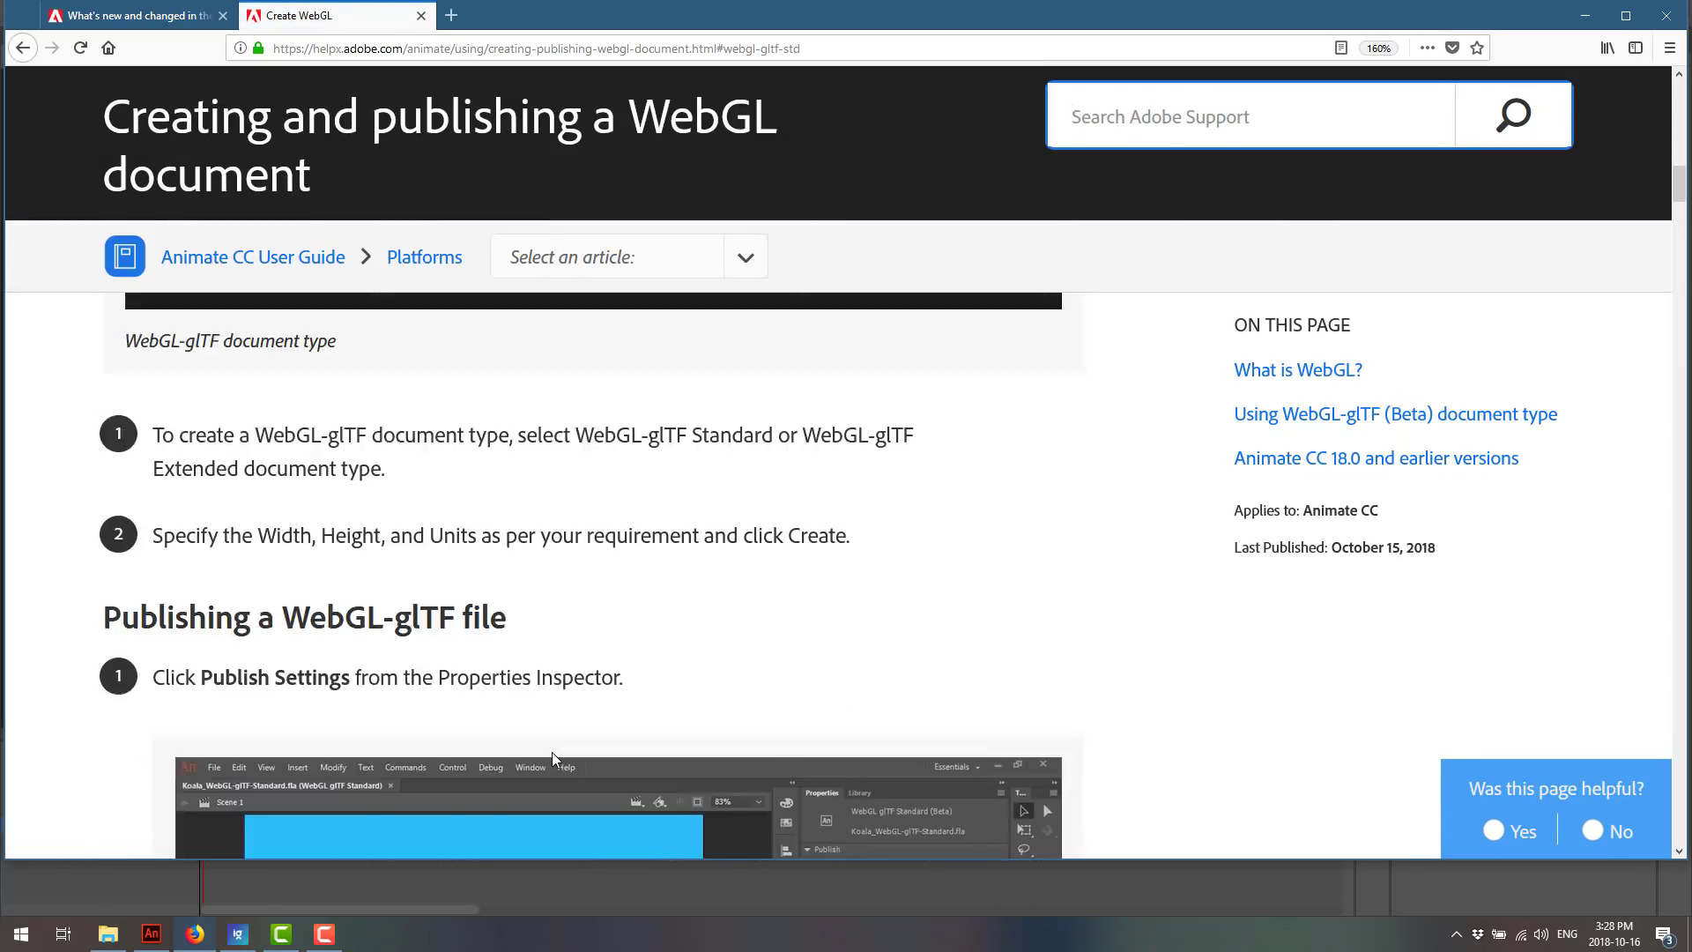
{"action": "scroll", "coordinate": [552, 752], "scroll_direction": "down", "scroll_amount": 2}
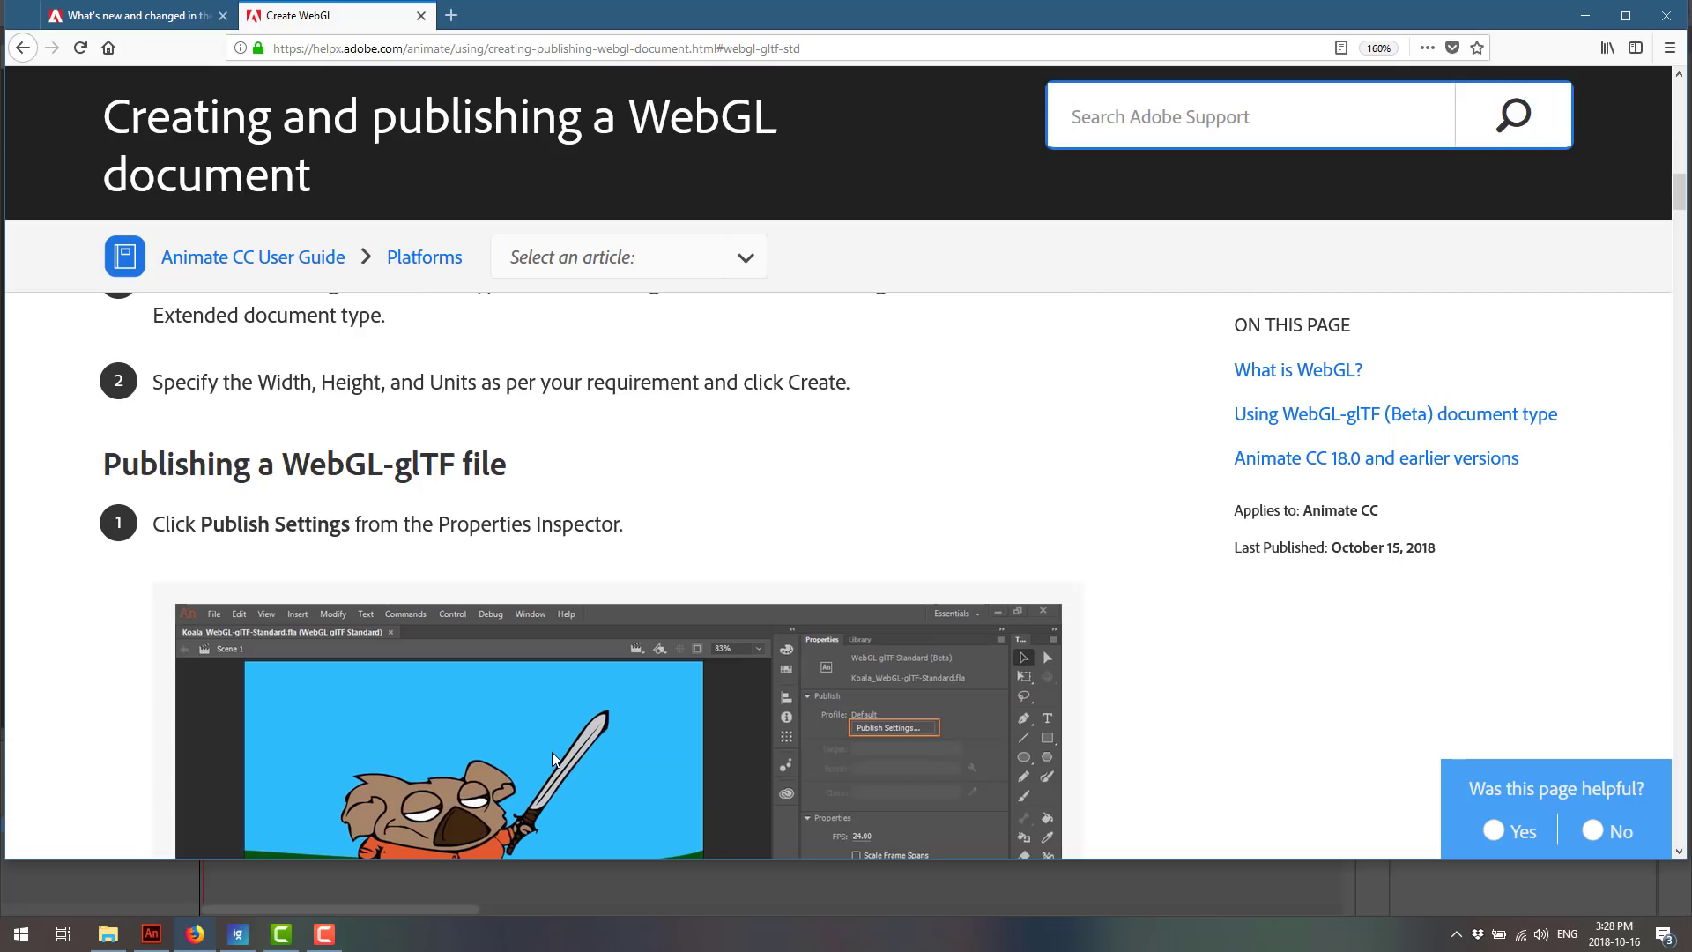
{"action": "scroll", "coordinate": [551, 753], "scroll_direction": "down", "scroll_amount": 10}
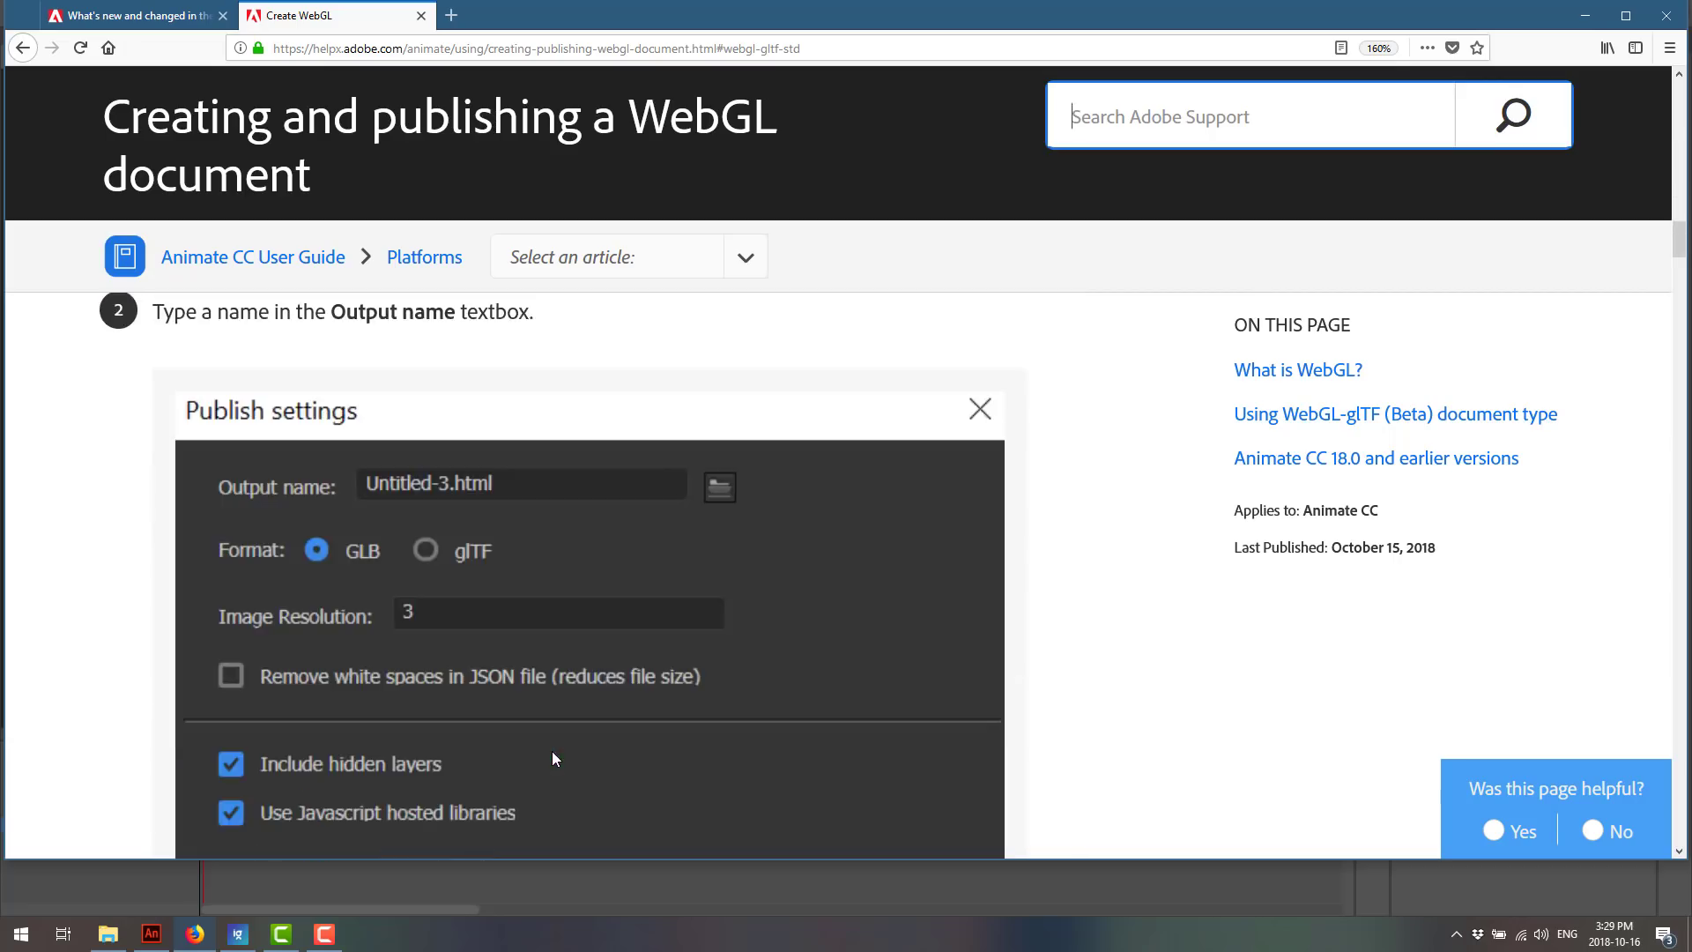
{"action": "scroll", "coordinate": [551, 751], "scroll_direction": "down", "scroll_amount": 6}
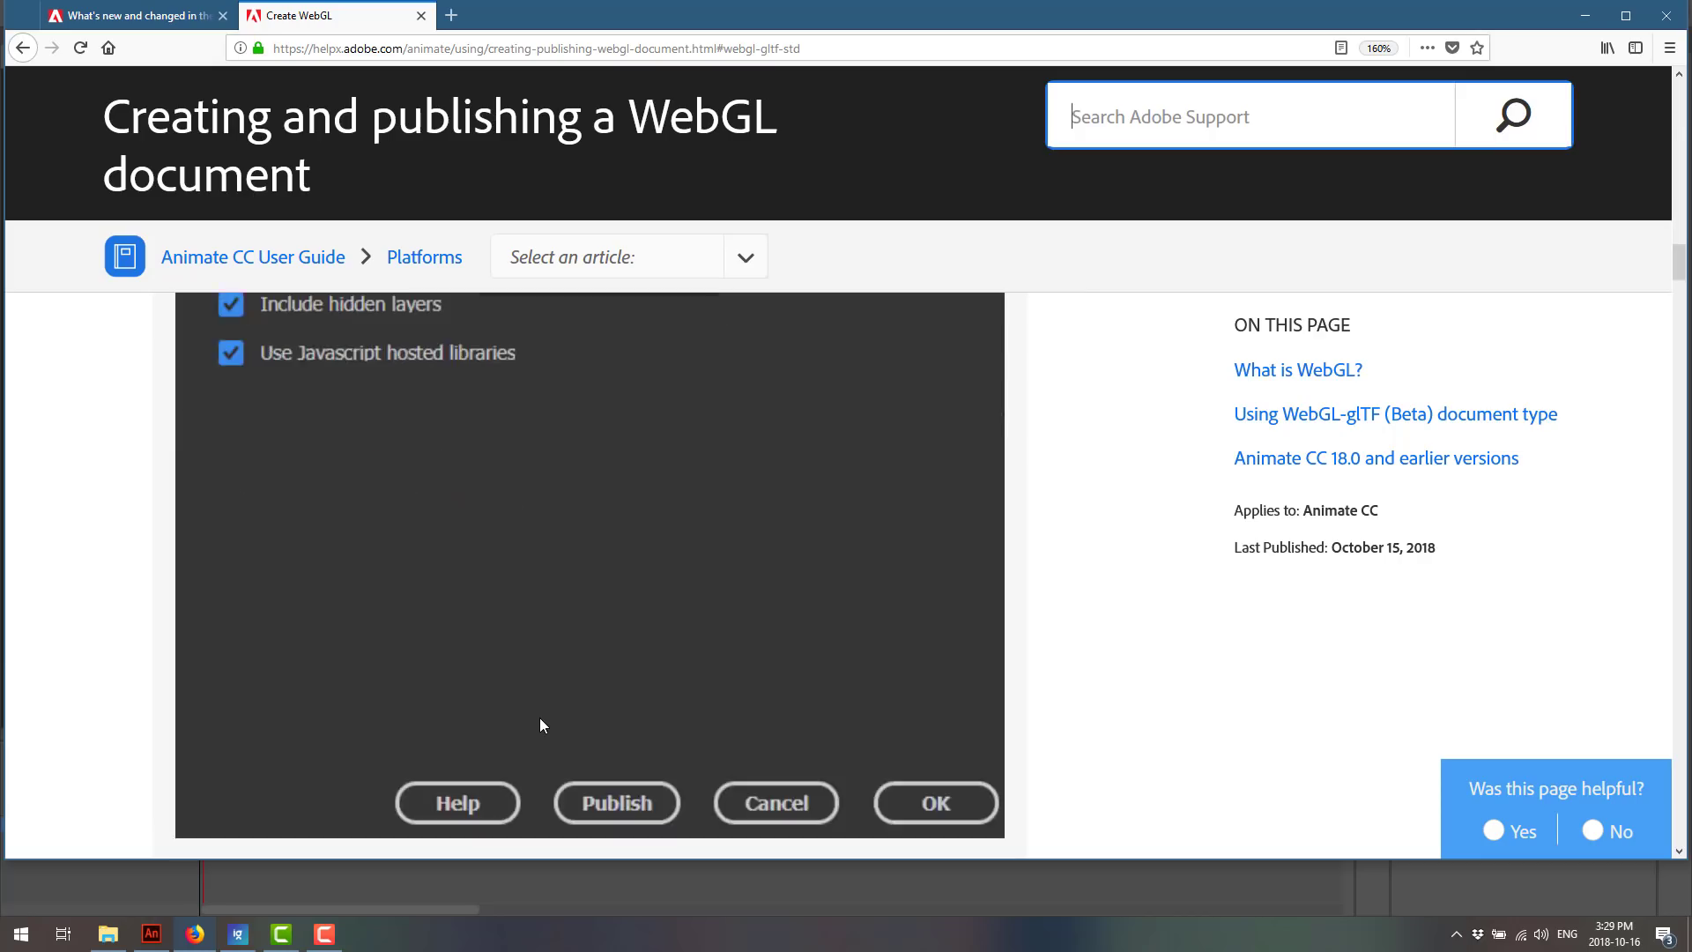
{"action": "scroll", "coordinate": [540, 718], "scroll_direction": "up", "scroll_amount": 6}
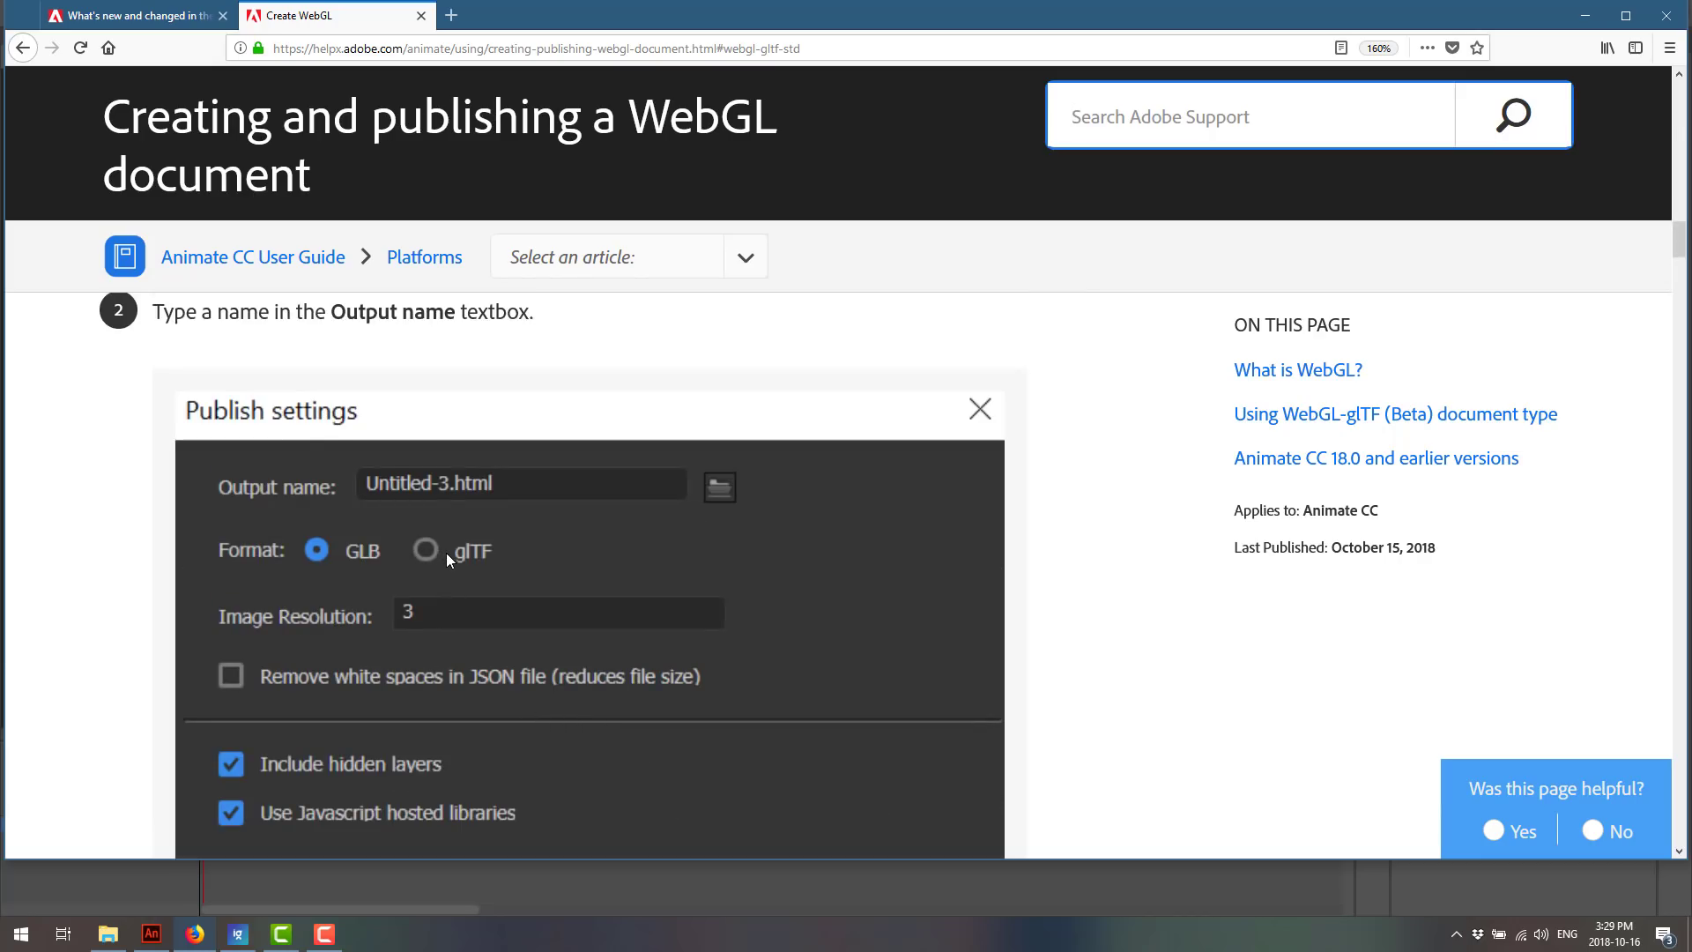
{"action": "scroll", "coordinate": [446, 553], "scroll_direction": "down", "scroll_amount": 8}
{"action": "scroll", "coordinate": [446, 552], "scroll_direction": "down", "scroll_amount": 6}
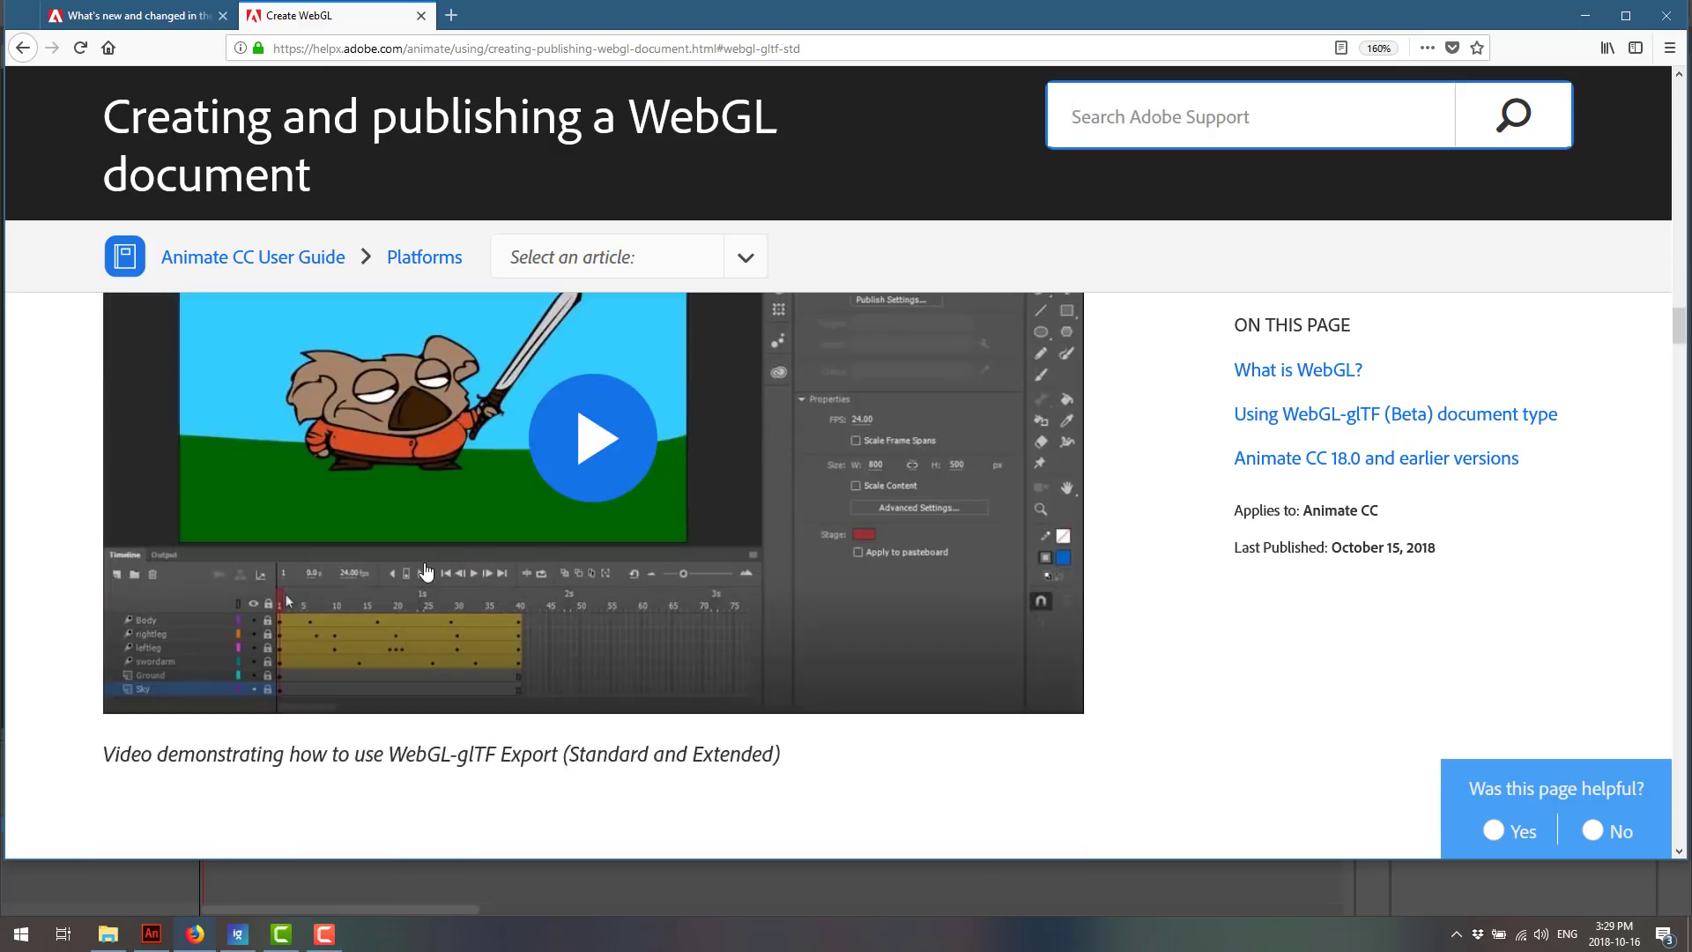
- Back on the What's New tab, highlight 'Facebook feed' in the glTF section, then reach After Effects integration
{"action": "left_click", "coordinate": [141, 15]}
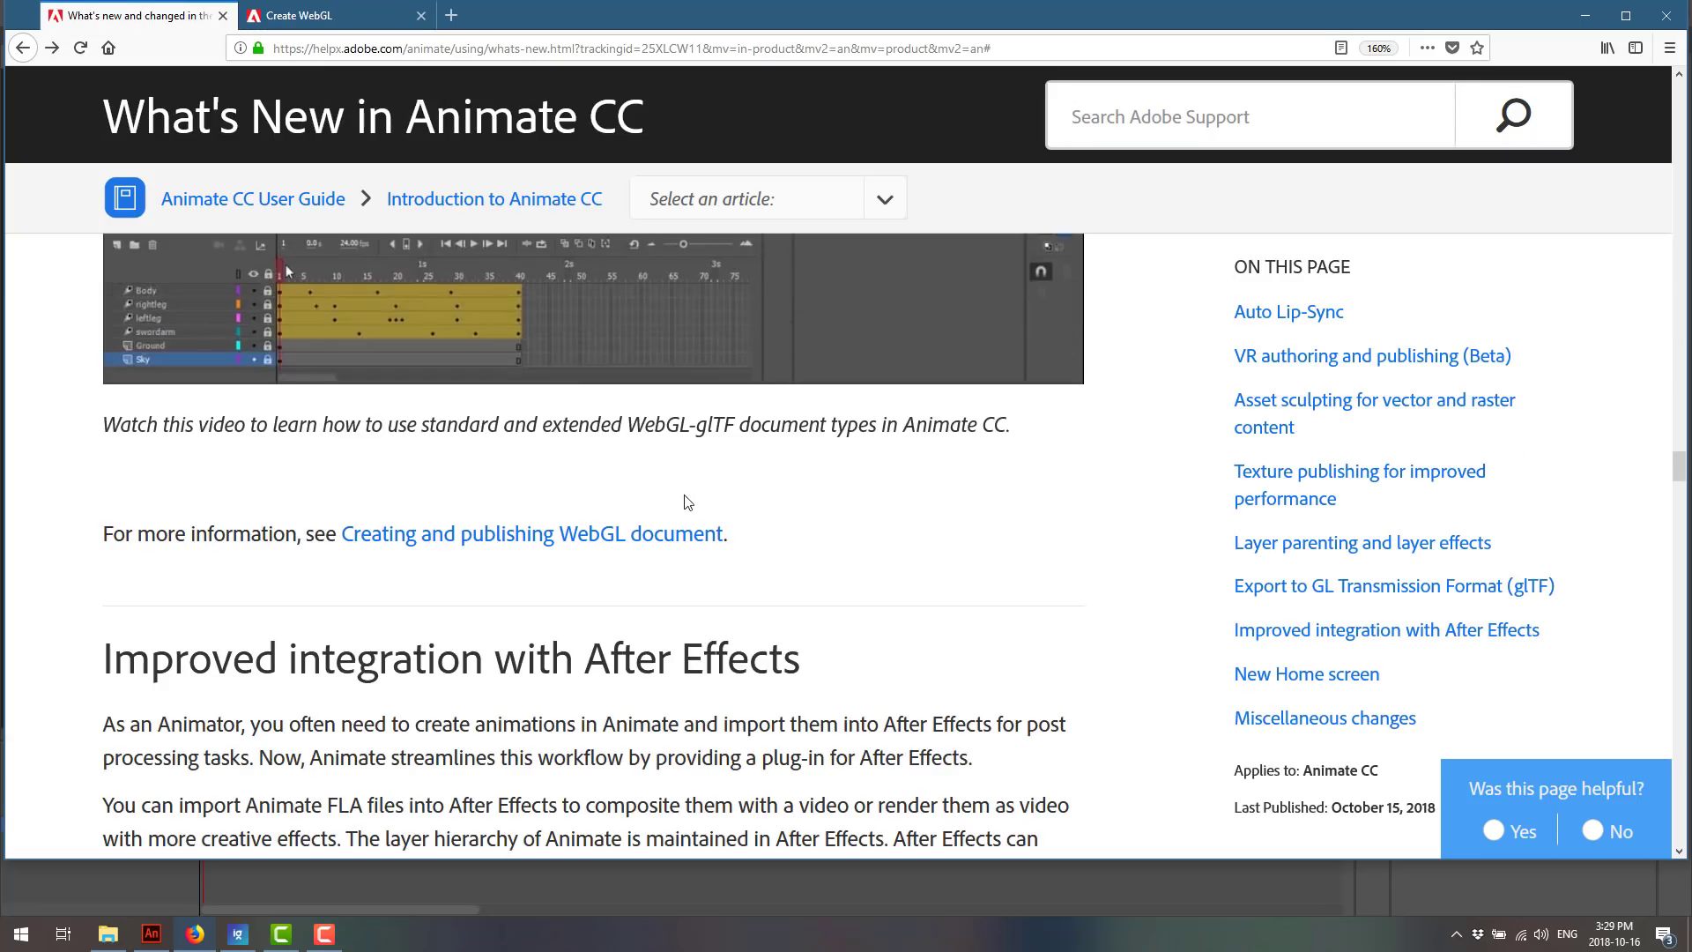
{"action": "scroll", "coordinate": [687, 514], "scroll_direction": "down", "scroll_amount": 3}
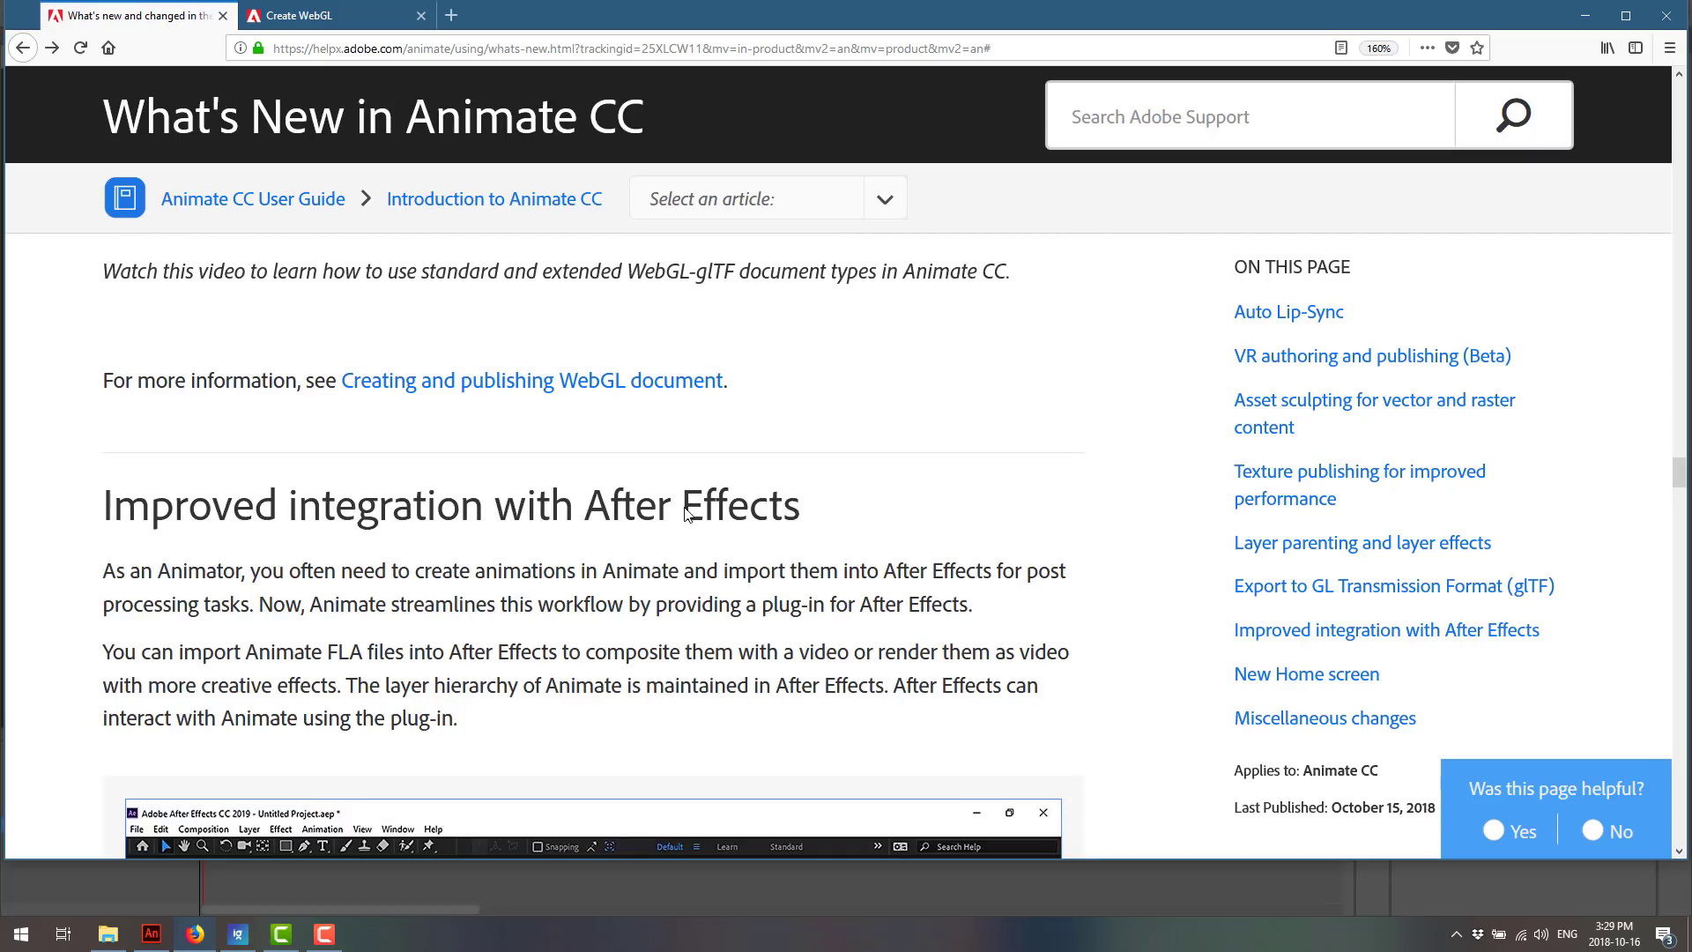
{"action": "scroll", "coordinate": [687, 514], "scroll_direction": "up", "scroll_amount": 20}
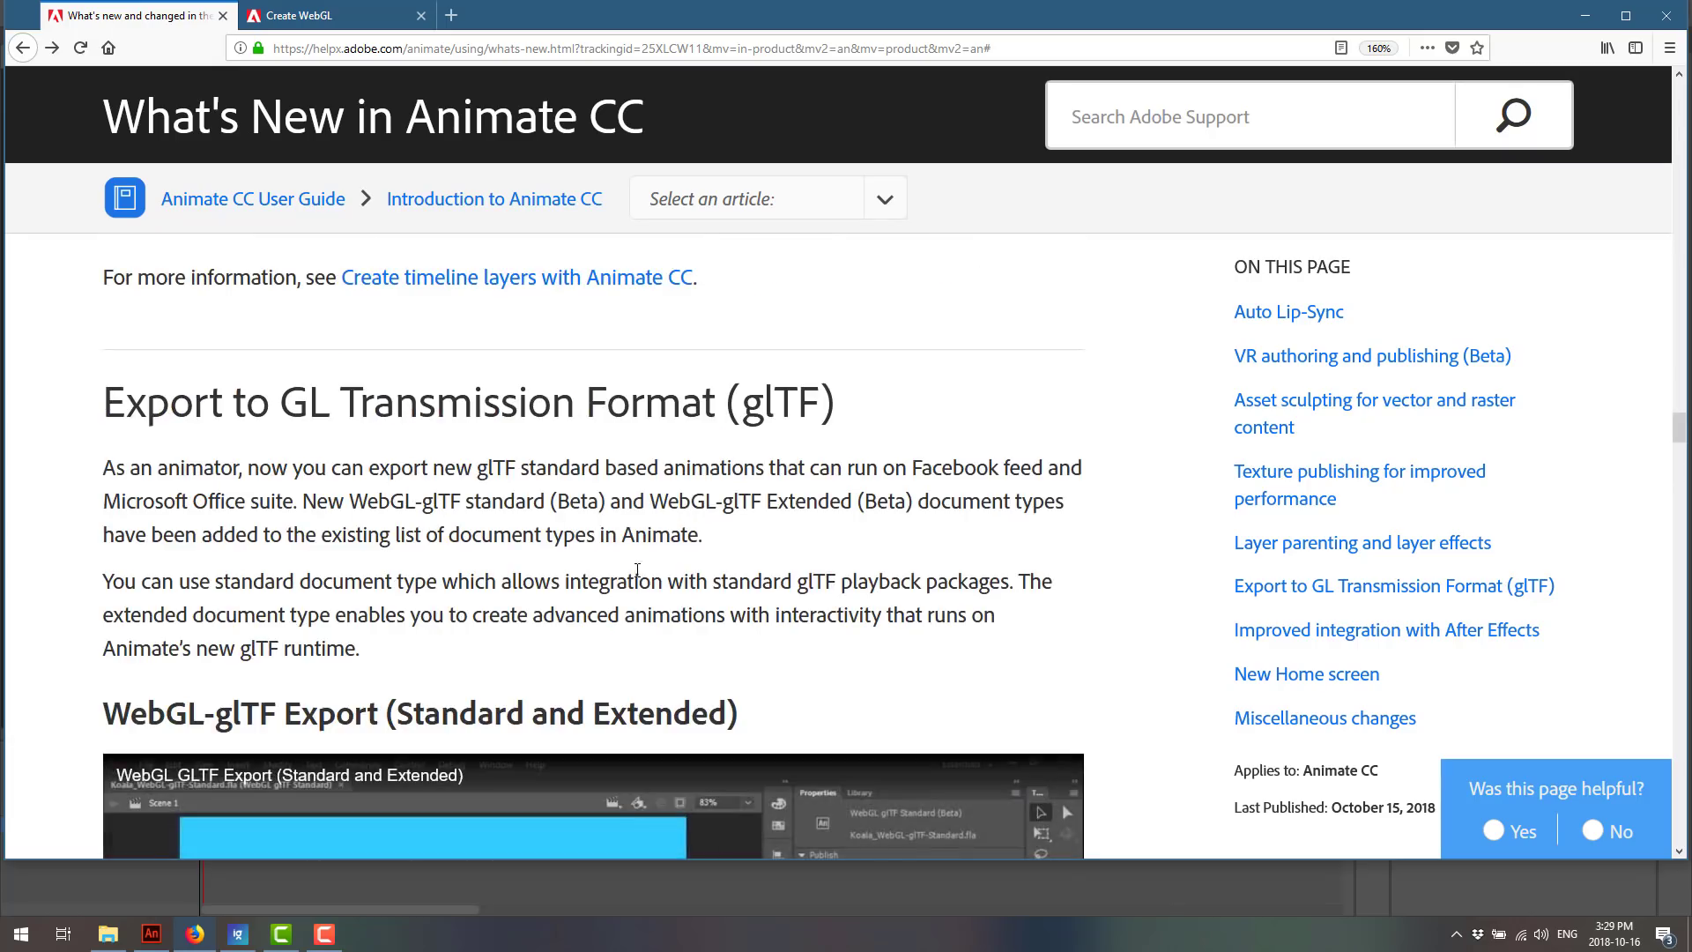
{"action": "left_click_drag", "start_coordinate": [911, 455], "coordinate": [1043, 460]}
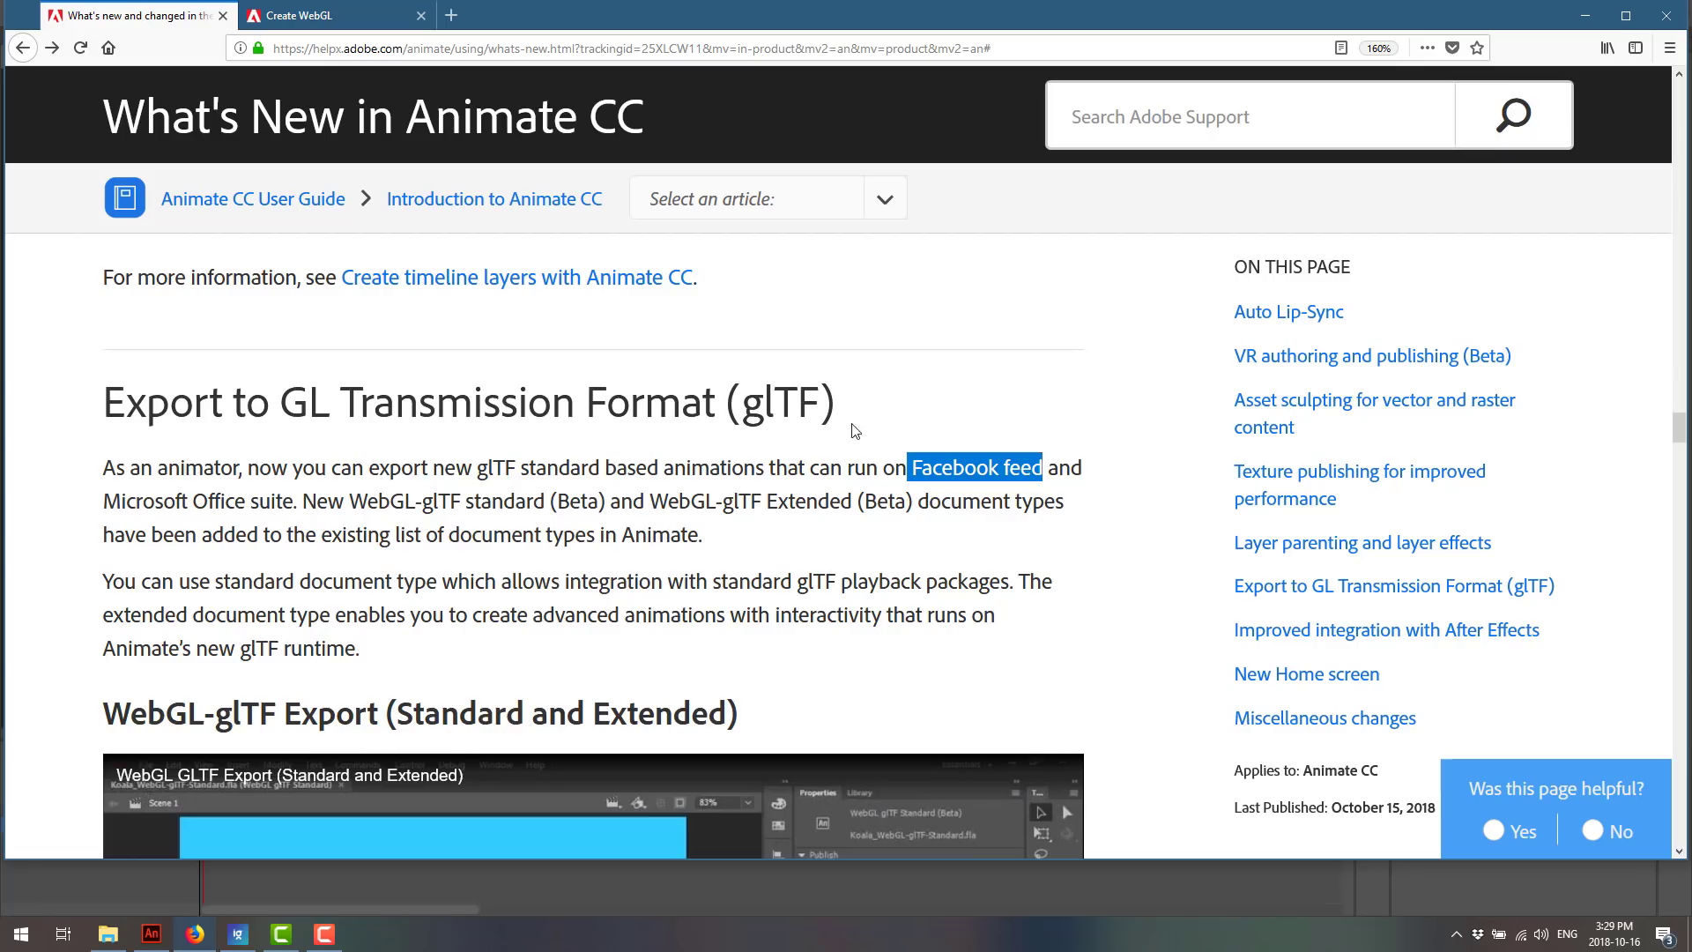
{"action": "scroll", "coordinate": [852, 432], "scroll_direction": "down", "scroll_amount": 10}
{"action": "scroll", "coordinate": [852, 432], "scroll_direction": "down", "scroll_amount": 2}
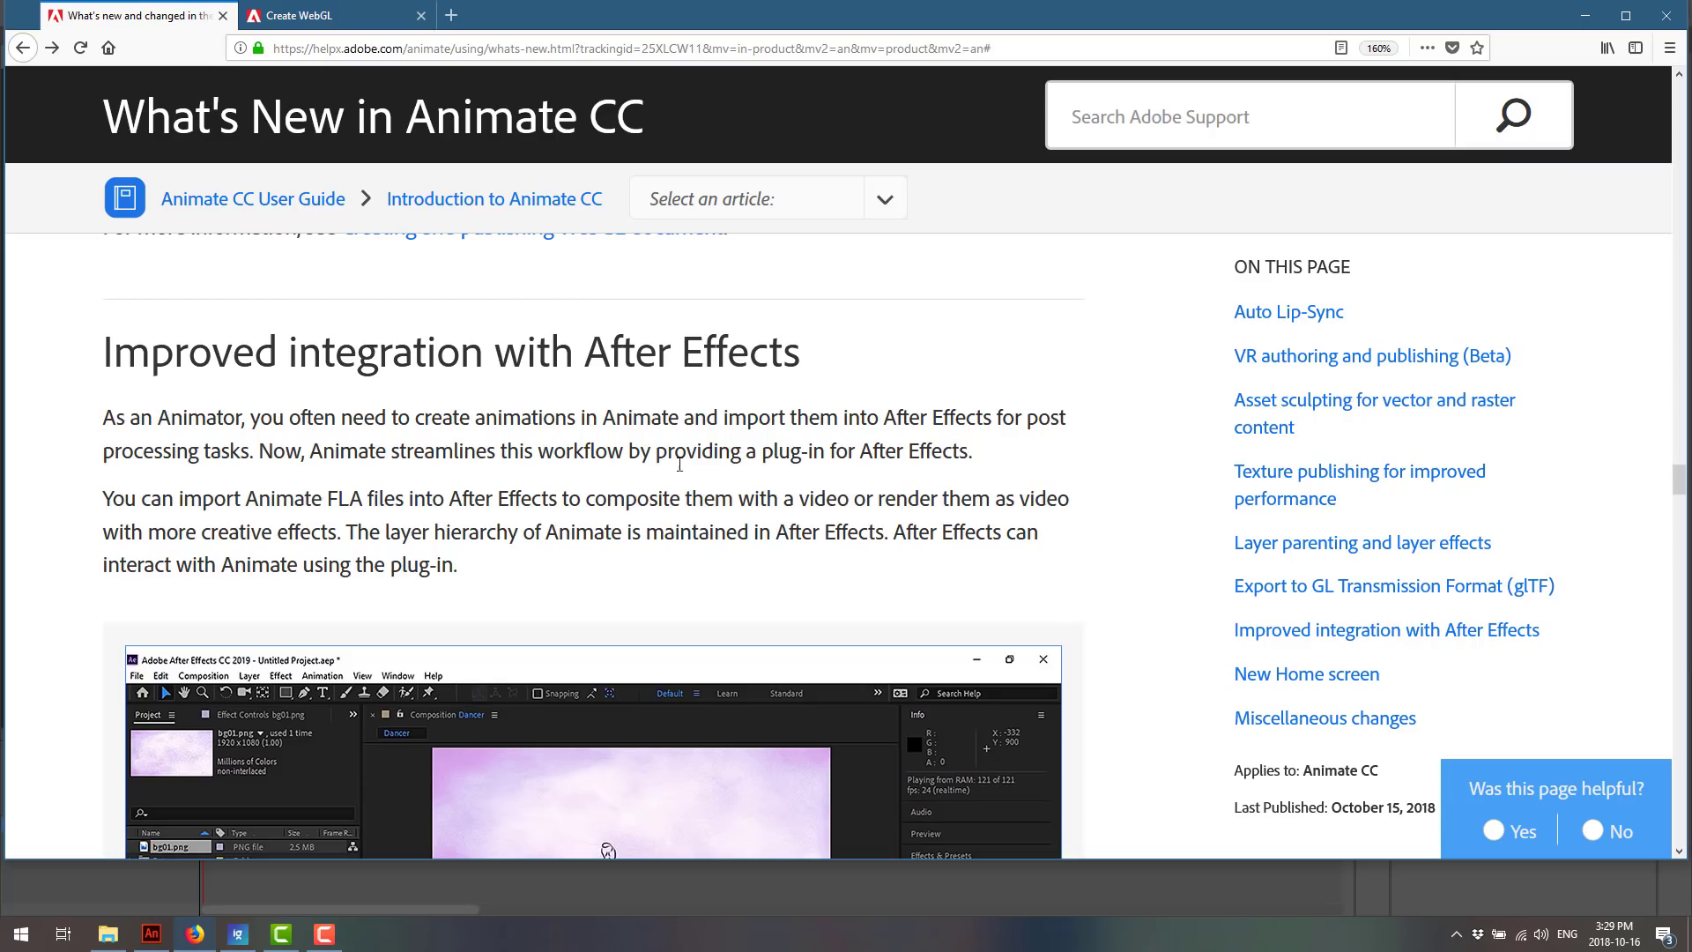
- Scroll past New Home screen, Miscellaneous changes and New Themes to the Swatches panel section
{"action": "scroll", "coordinate": [694, 403], "scroll_direction": "down", "scroll_amount": 14}
{"action": "scroll", "coordinate": [695, 396], "scroll_direction": "down", "scroll_amount": 2}
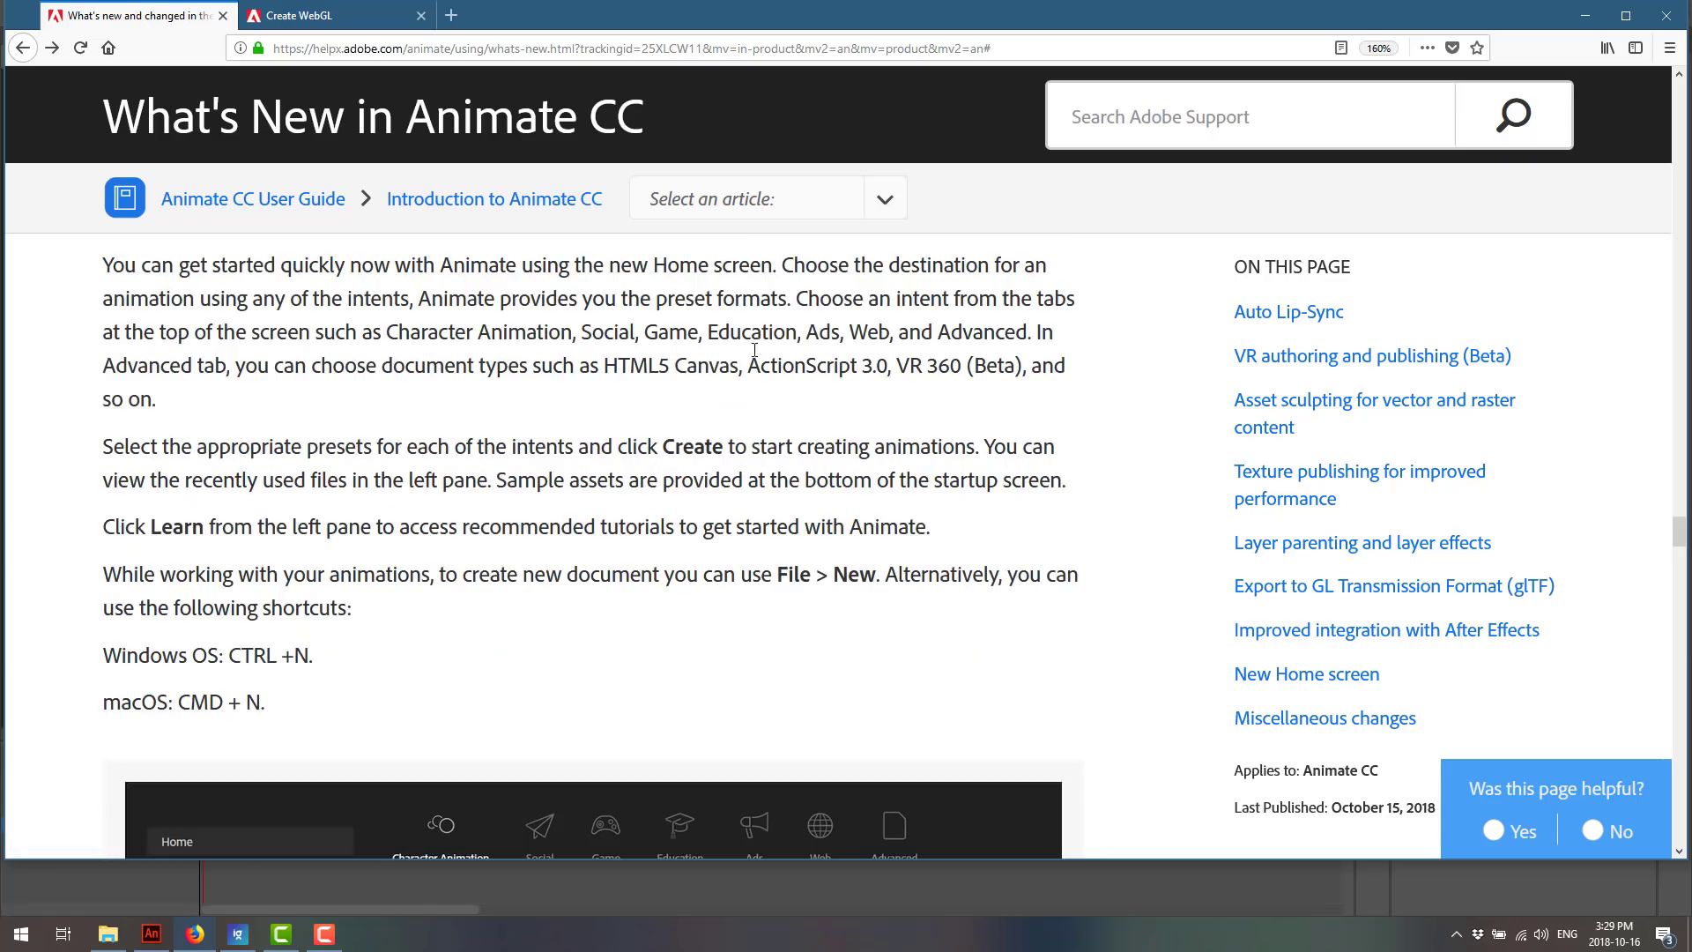
{"action": "scroll", "coordinate": [738, 432], "scroll_direction": "down", "scroll_amount": 15}
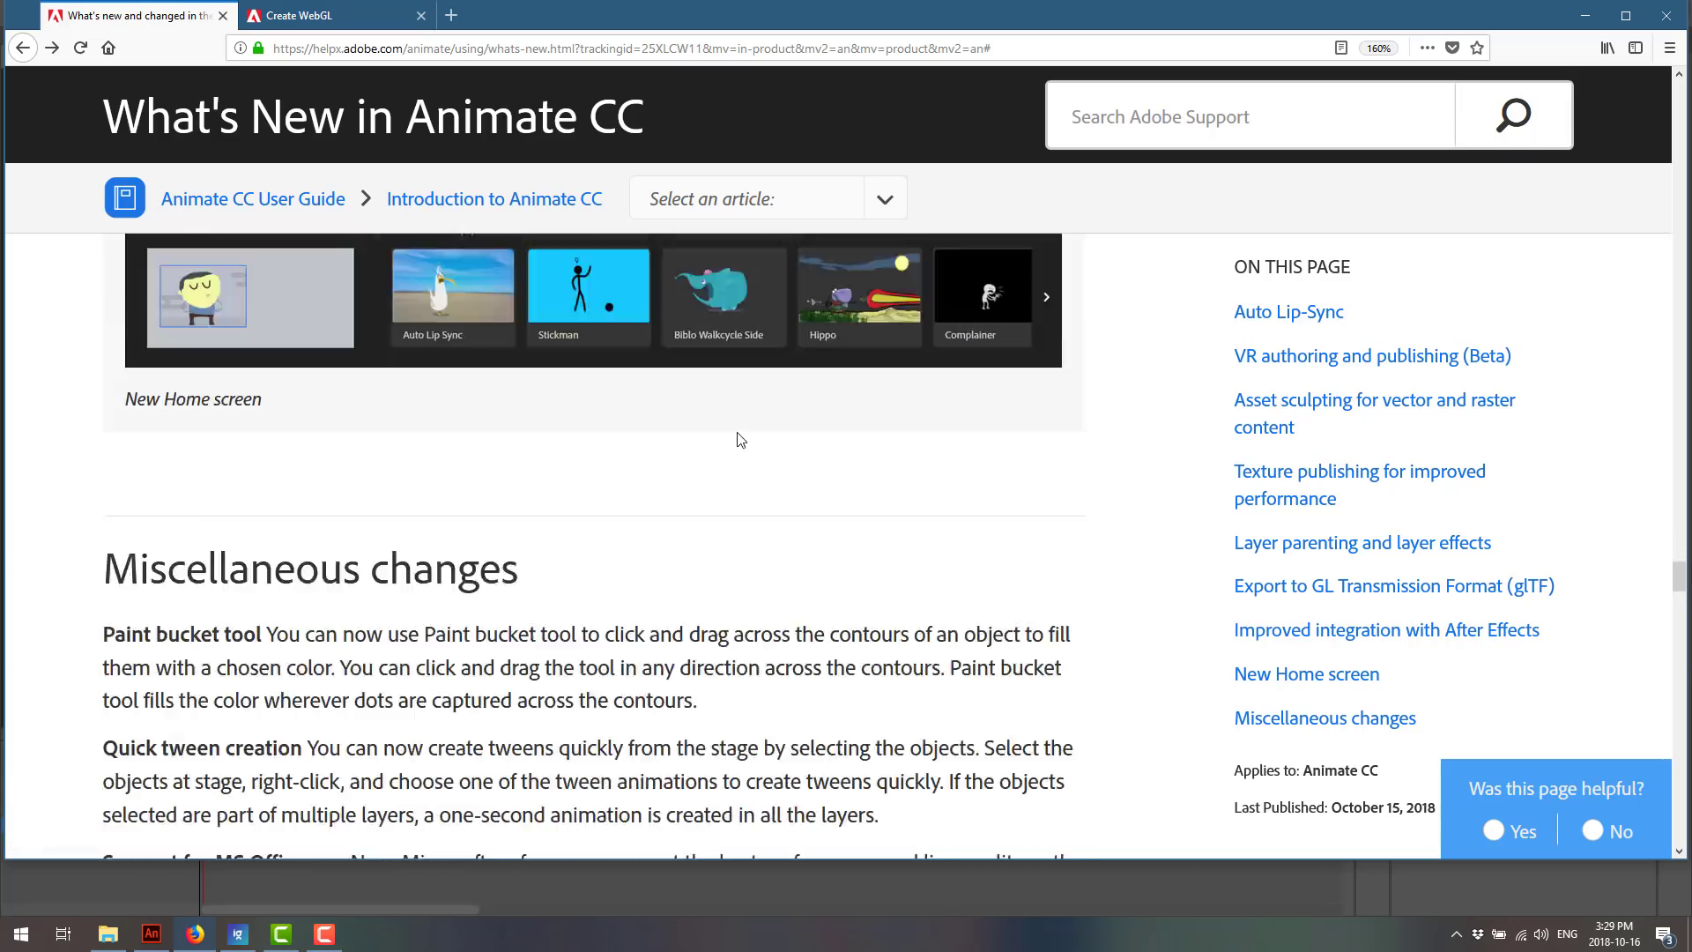
{"action": "scroll", "coordinate": [549, 442], "scroll_direction": "down", "scroll_amount": 2}
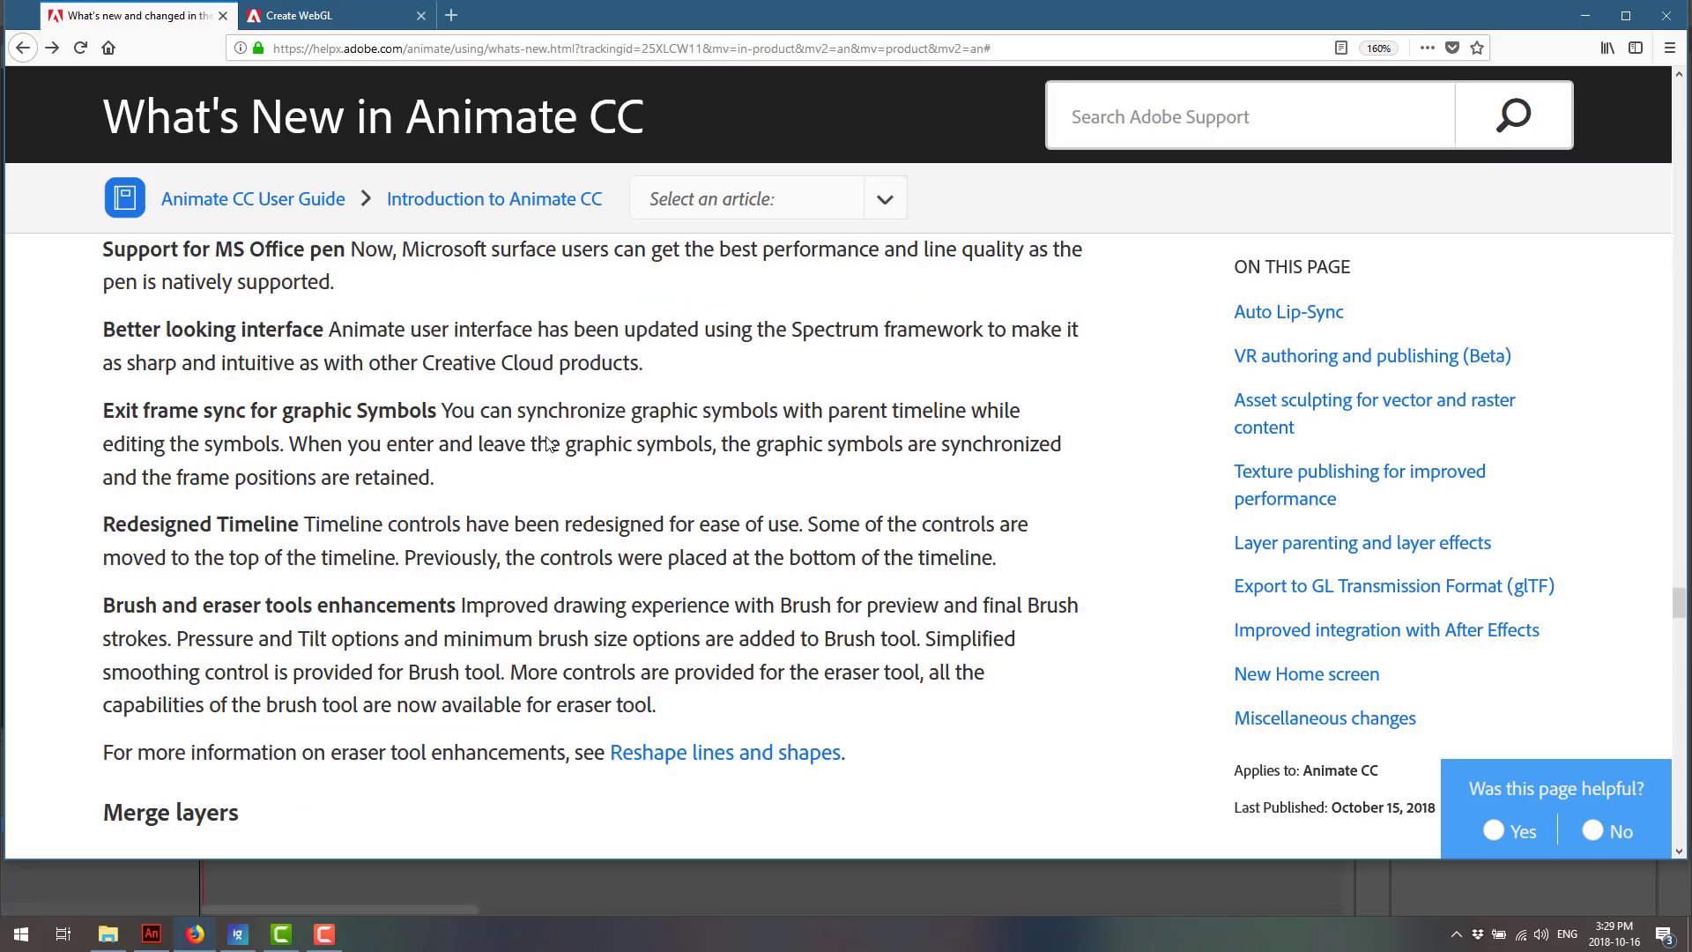
{"action": "scroll", "coordinate": [547, 443], "scroll_direction": "down", "scroll_amount": 18}
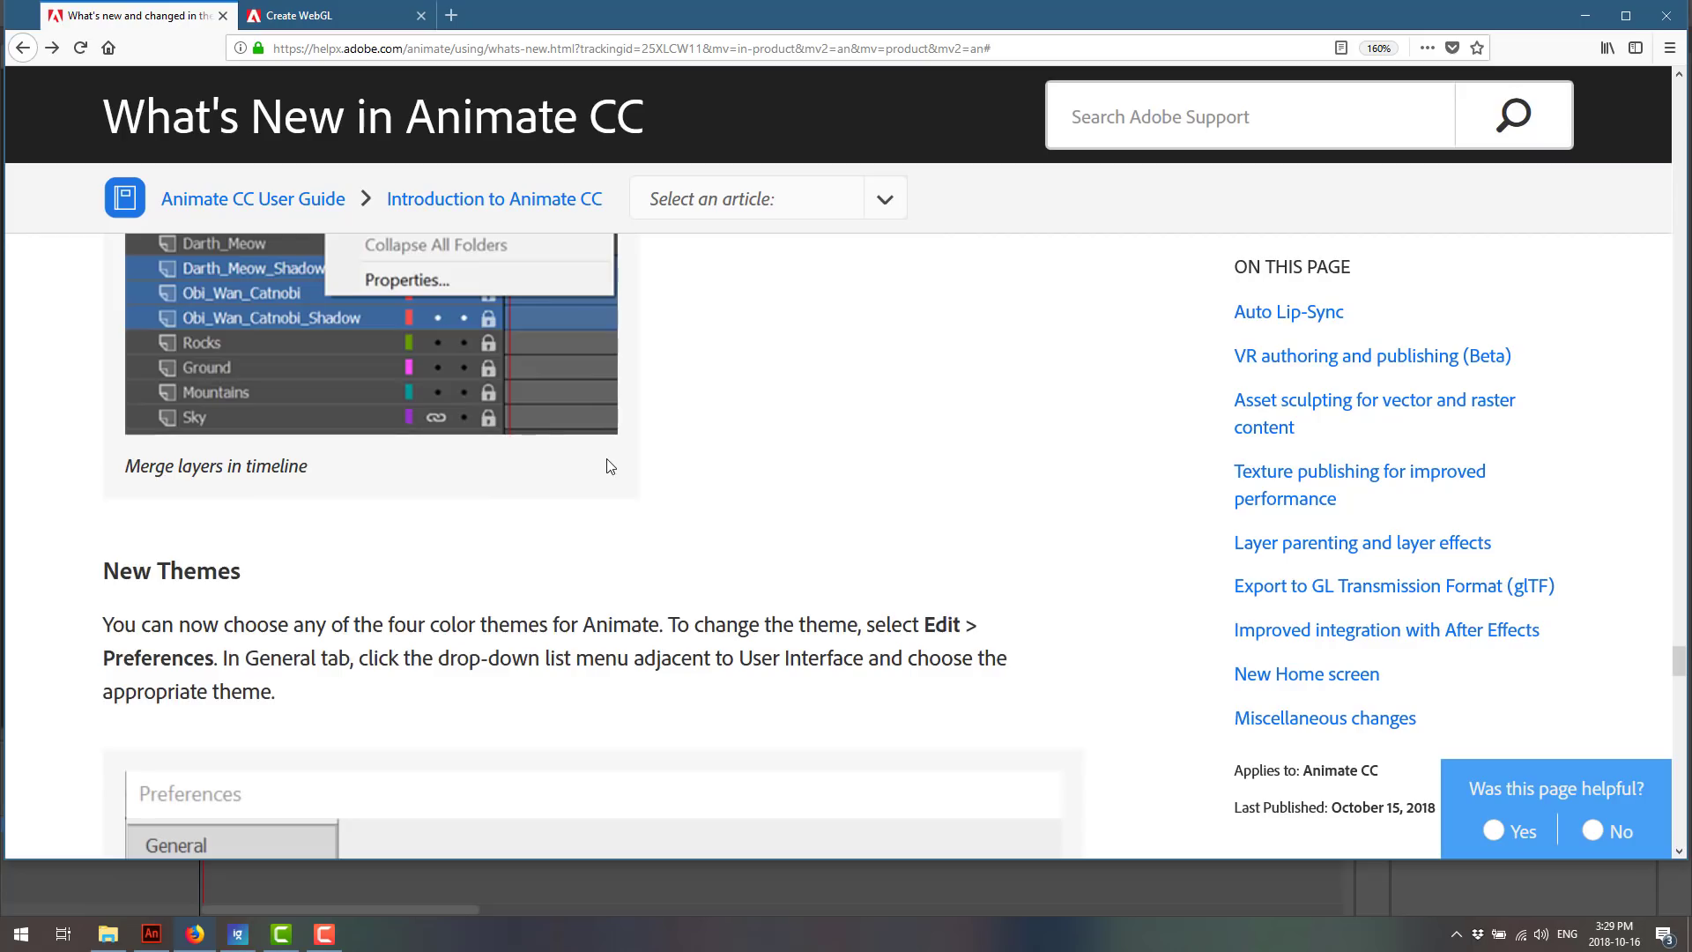
{"action": "scroll", "coordinate": [607, 466], "scroll_direction": "down", "scroll_amount": 10}
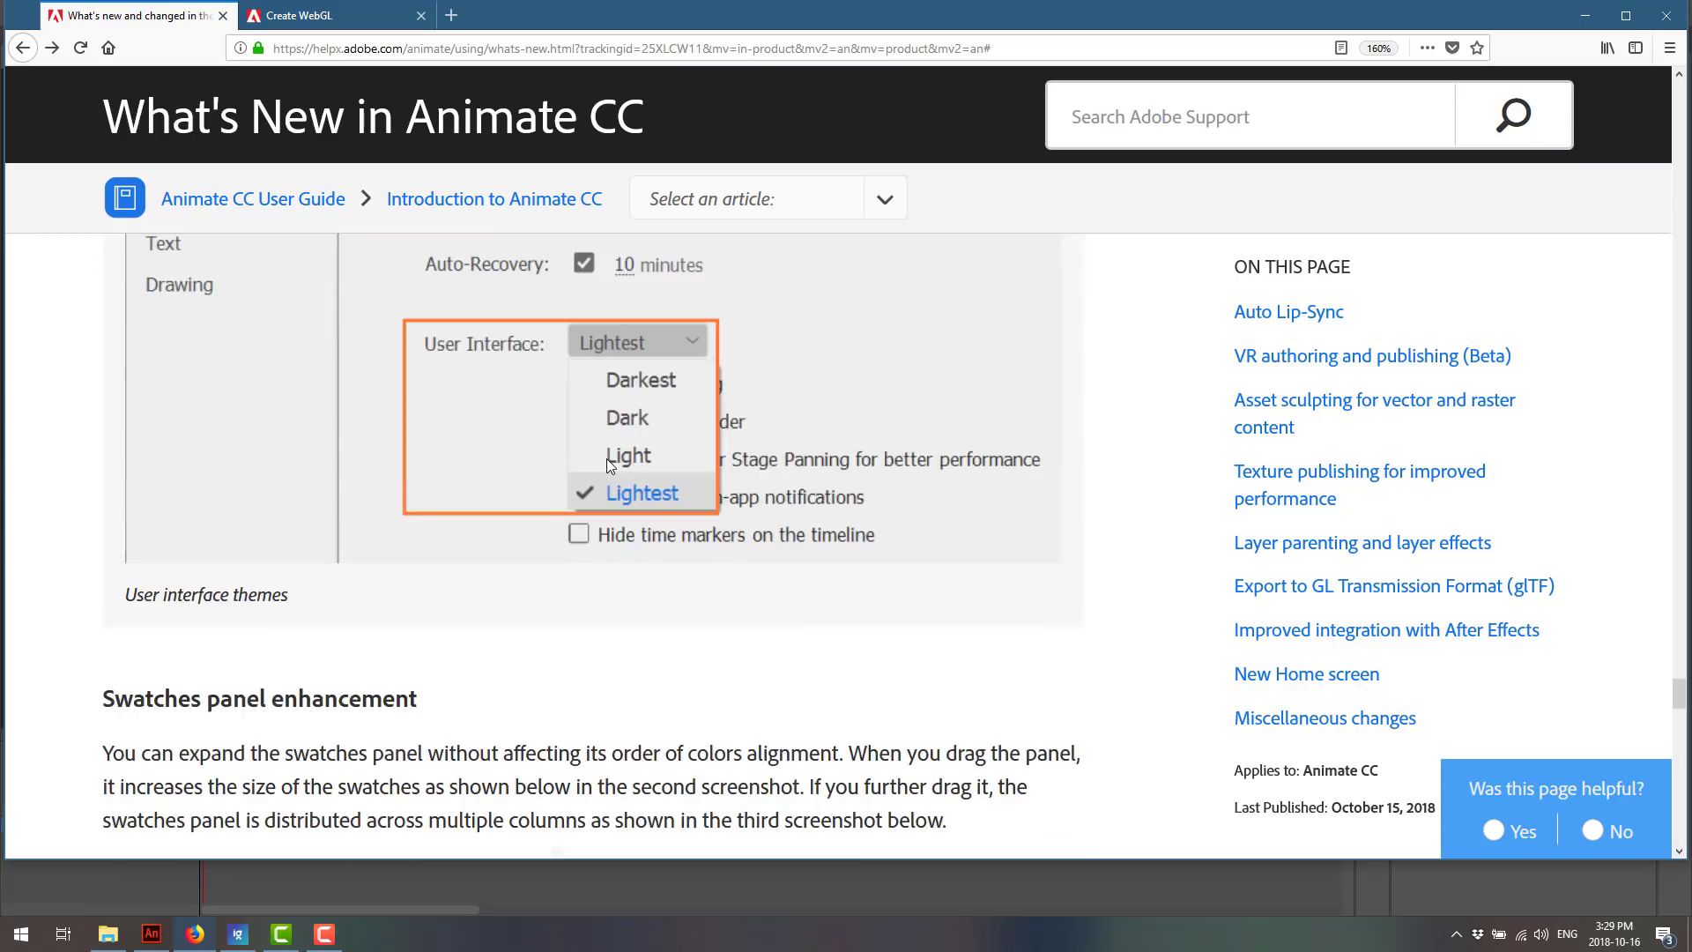